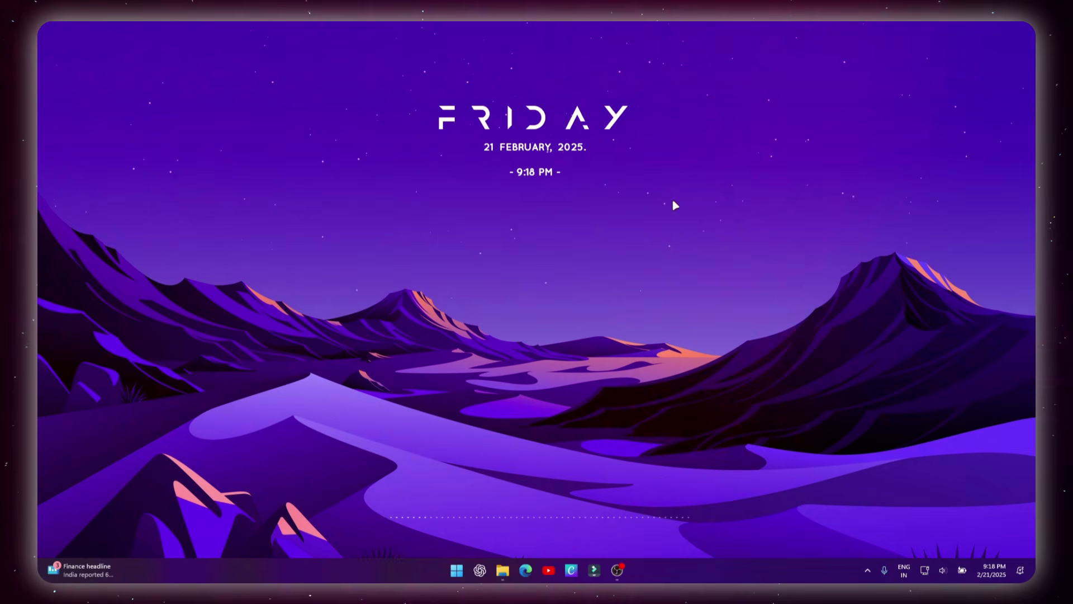
Search Bing for 'olarila' and open the Olarila Hackintosh site.
left_click(528, 570)
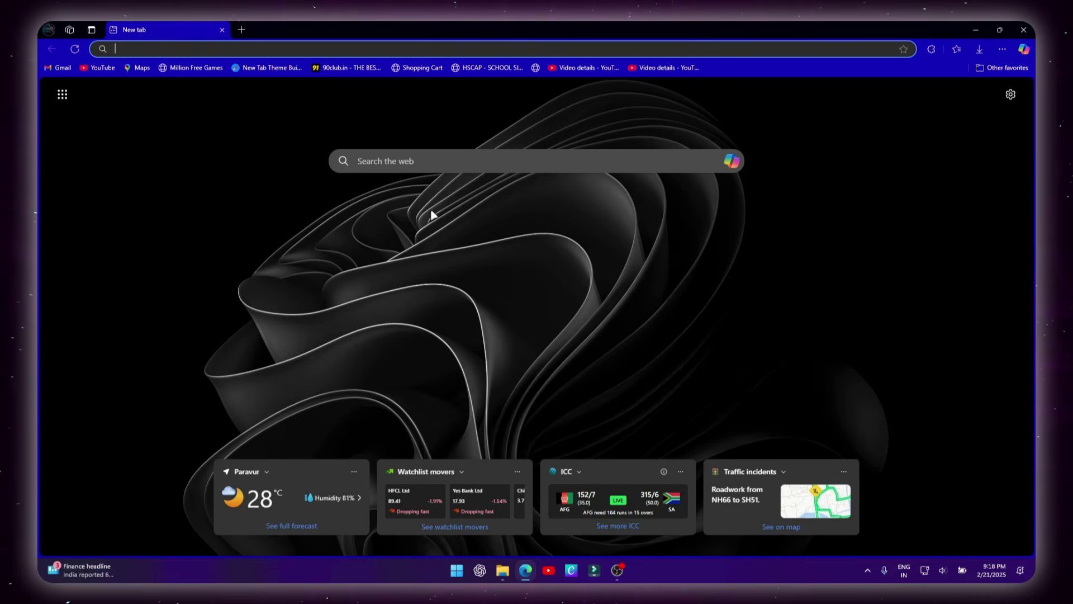
left_click(407, 129)
type("o")
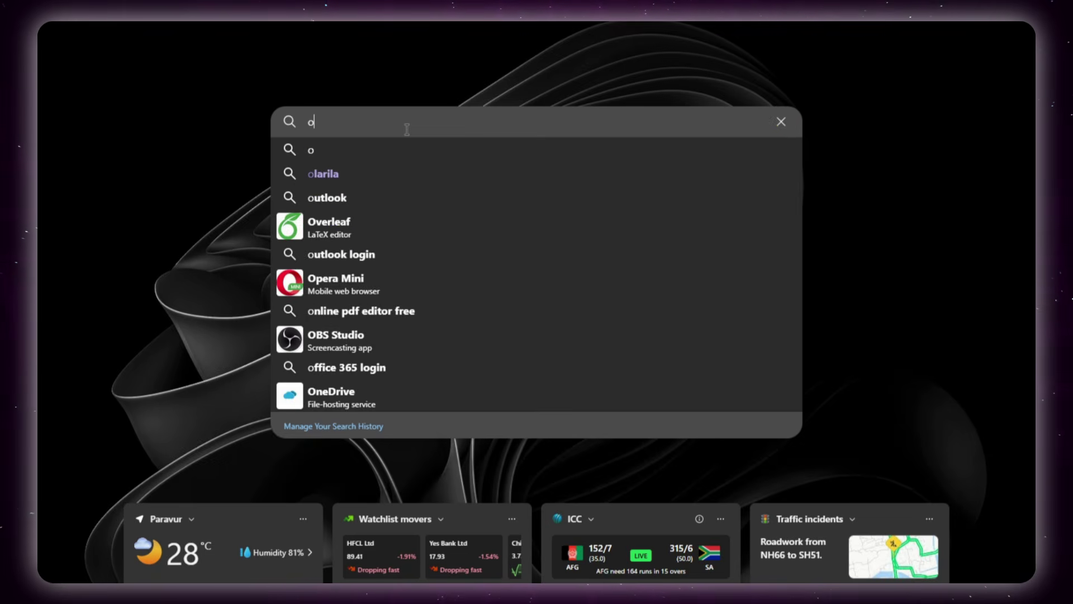
type("larila")
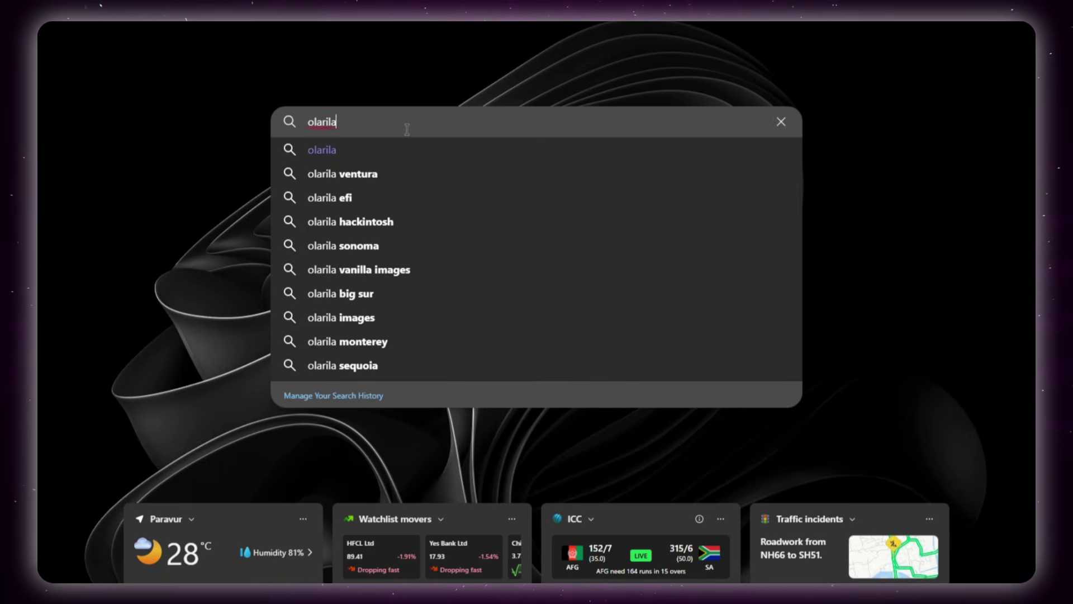
key("Return")
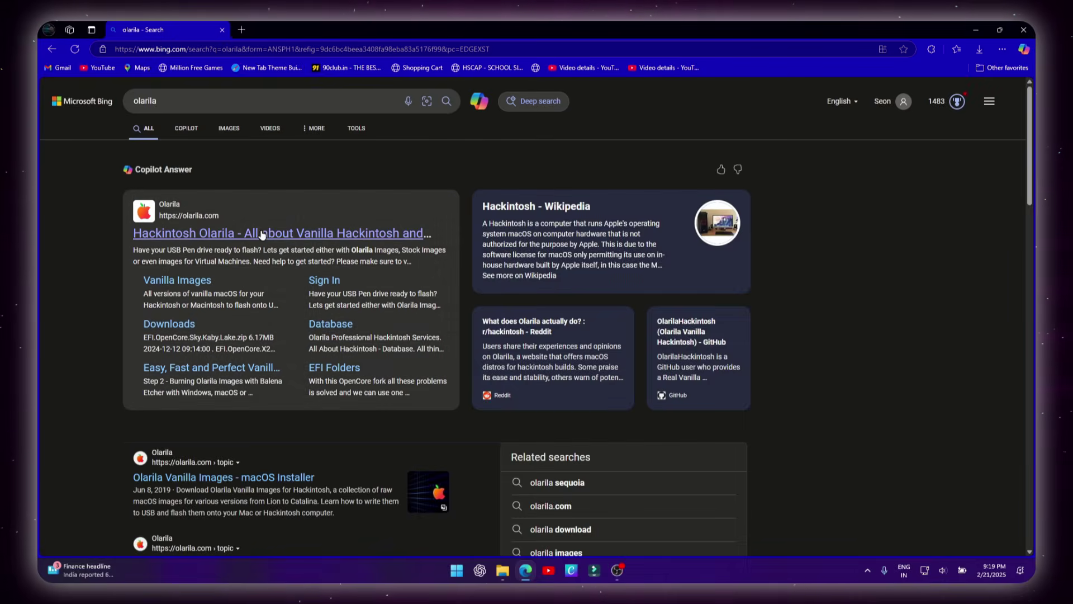
left_click(211, 233)
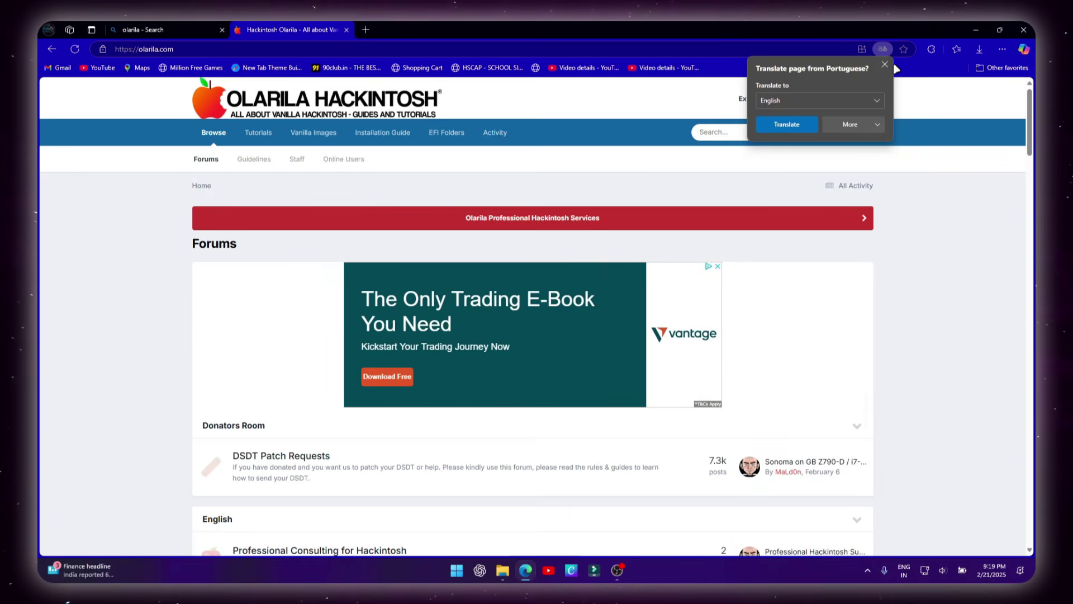
Dismiss the translate offer and ad, open Vanilla Images, and find the Sequoia section.
left_click(884, 65)
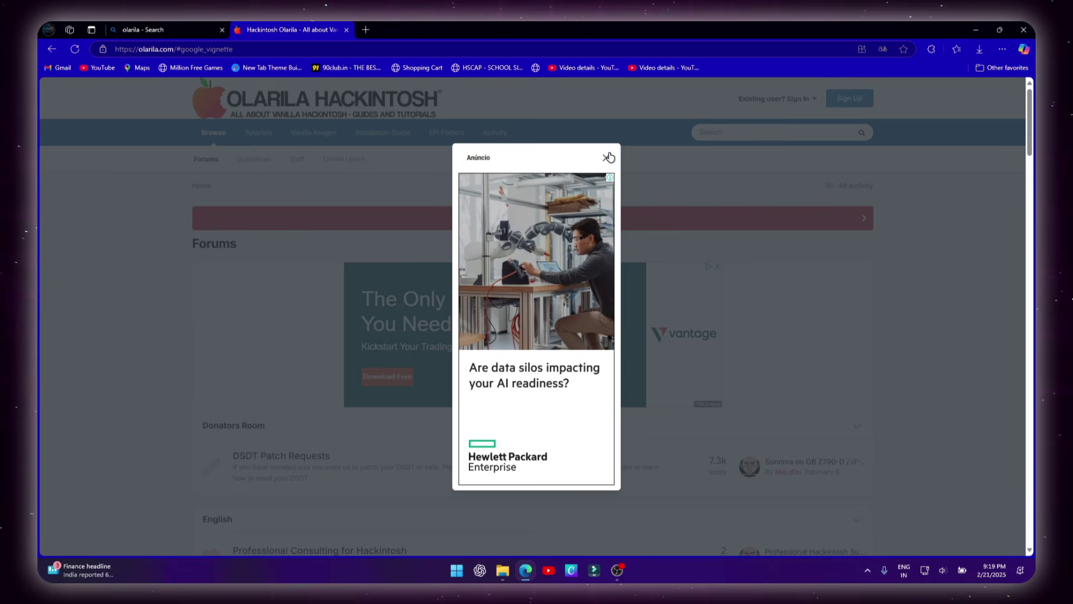
left_click(605, 159)
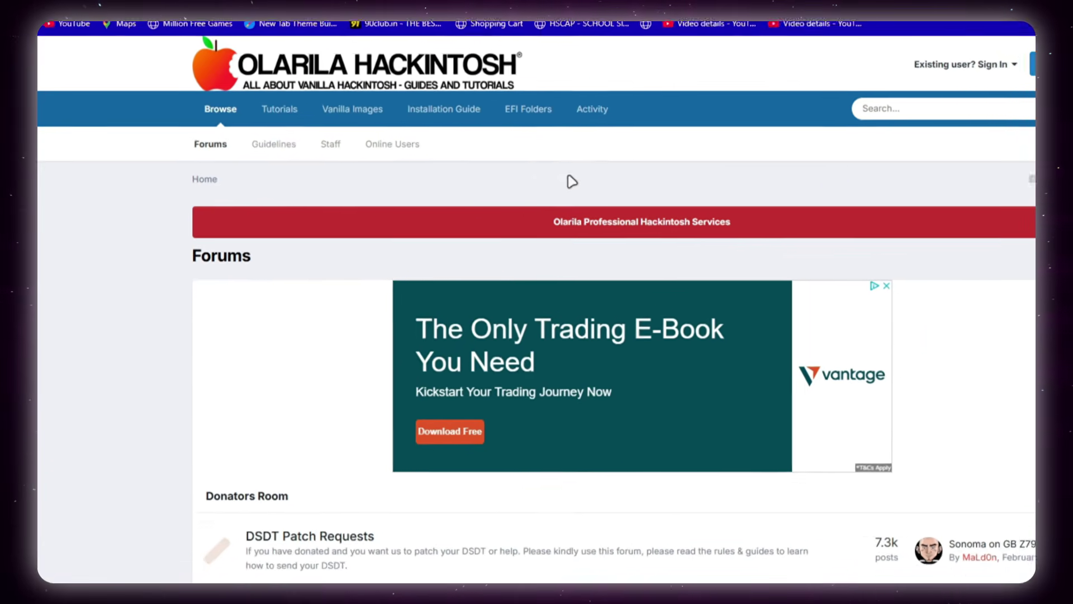
left_click(369, 100)
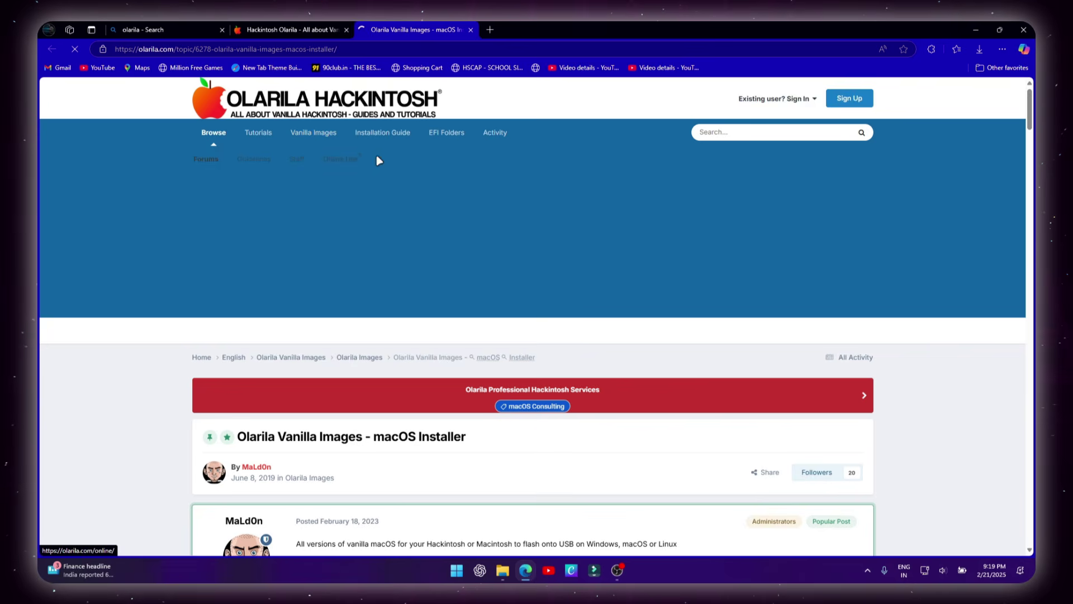
scroll(472, 251, "down", 4)
scroll(470, 285, "down", 5)
scroll(458, 305, "down", 3)
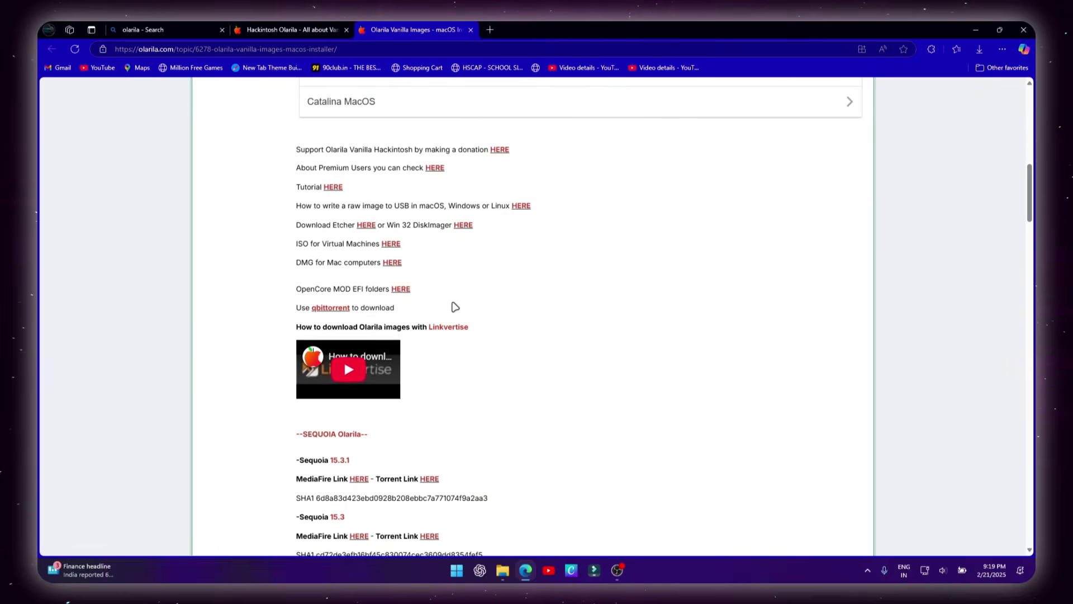
scroll(433, 383, "down", 3)
scroll(529, 428, "down", 2)
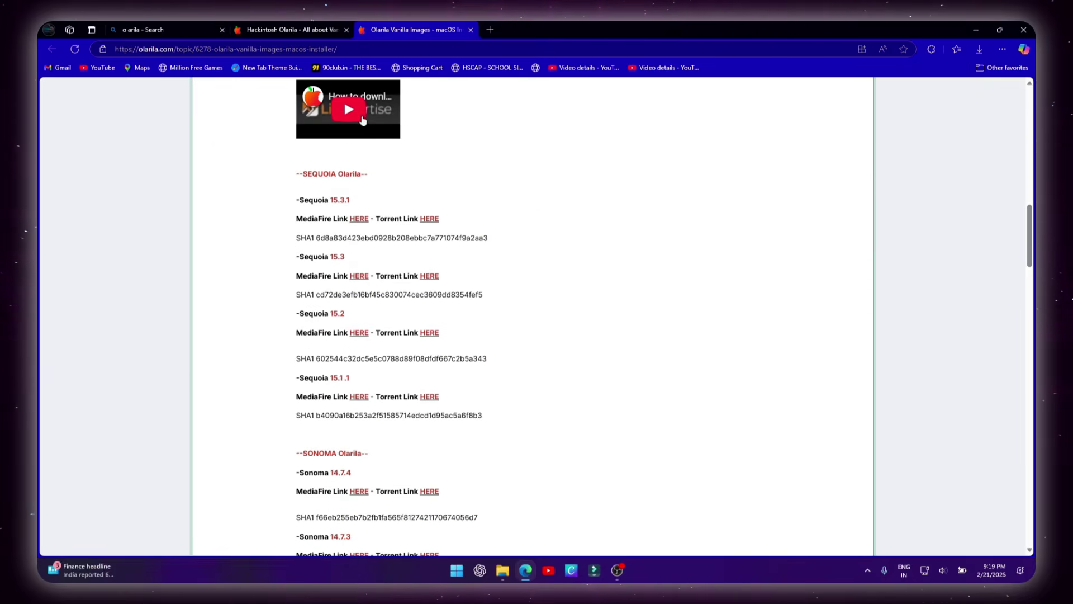
scroll(443, 352, "down", 4)
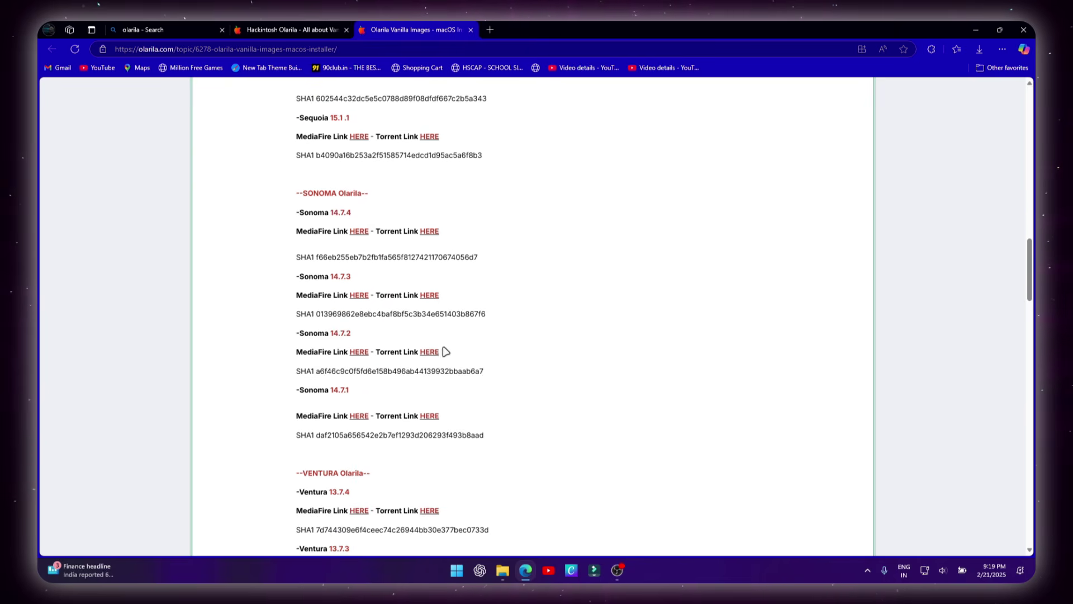
scroll(443, 352, "down", 5)
scroll(443, 352, "up", 5)
scroll(441, 351, "up", 4)
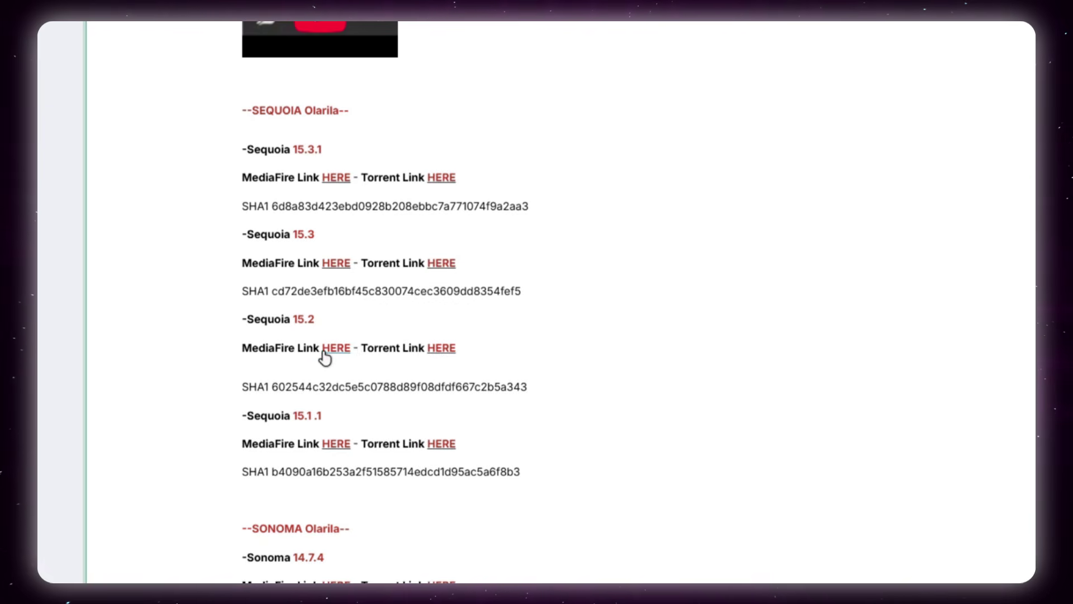
Unlock the MediaFire link for Sequoia 15.2 and start the 16.76 GB image download.
left_click(340, 351)
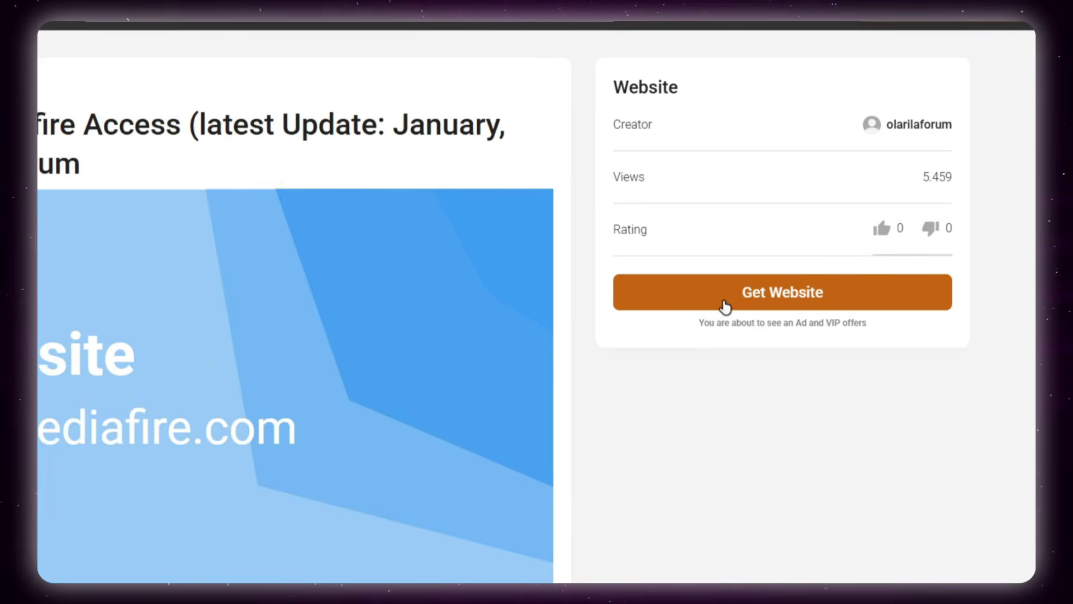
left_click(724, 301)
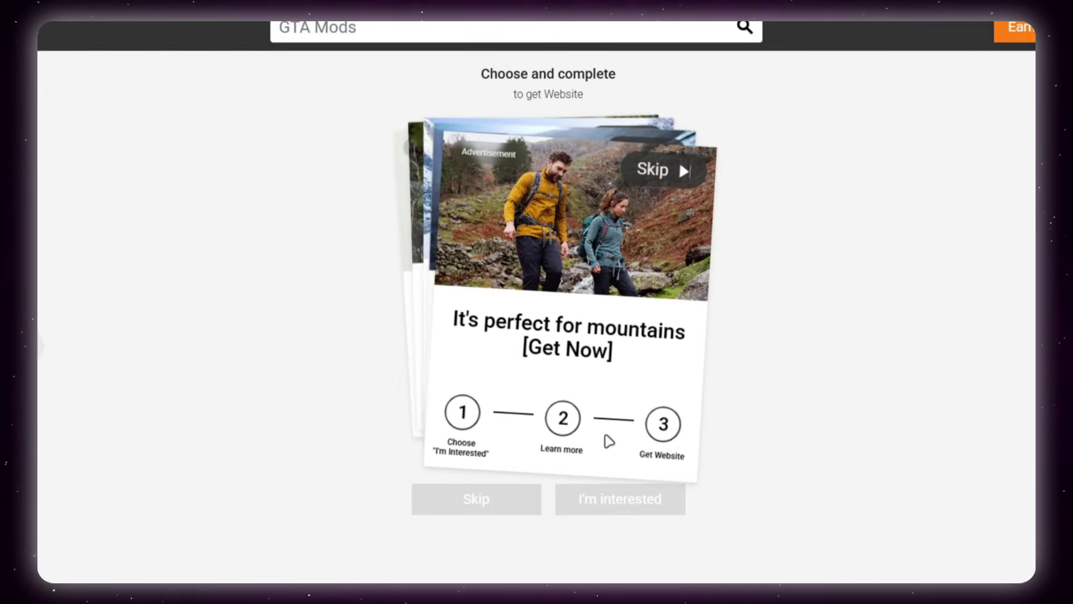
left_click(612, 506)
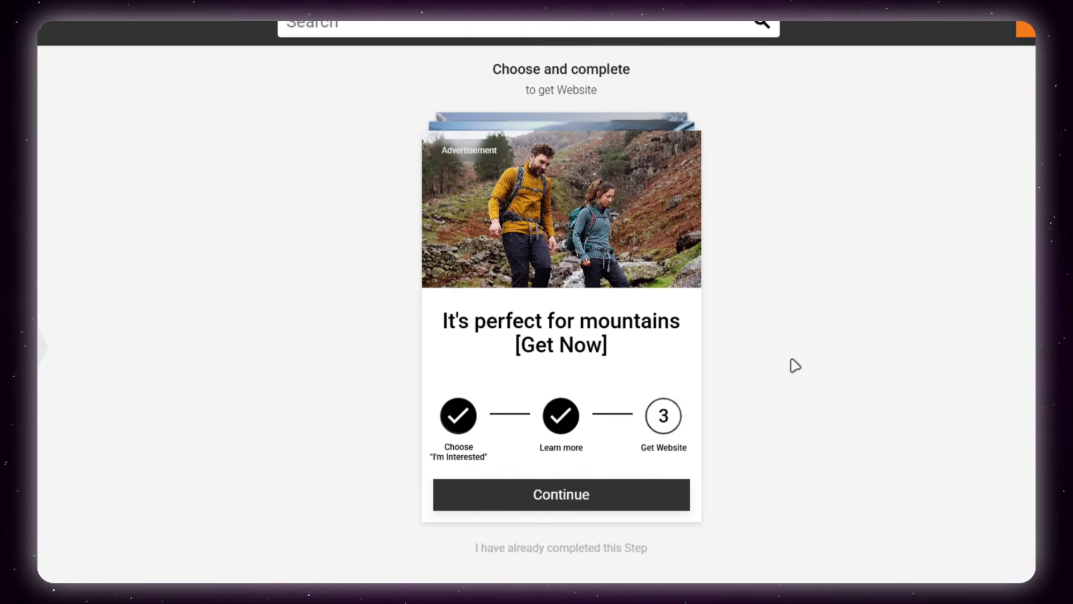
left_click(588, 503)
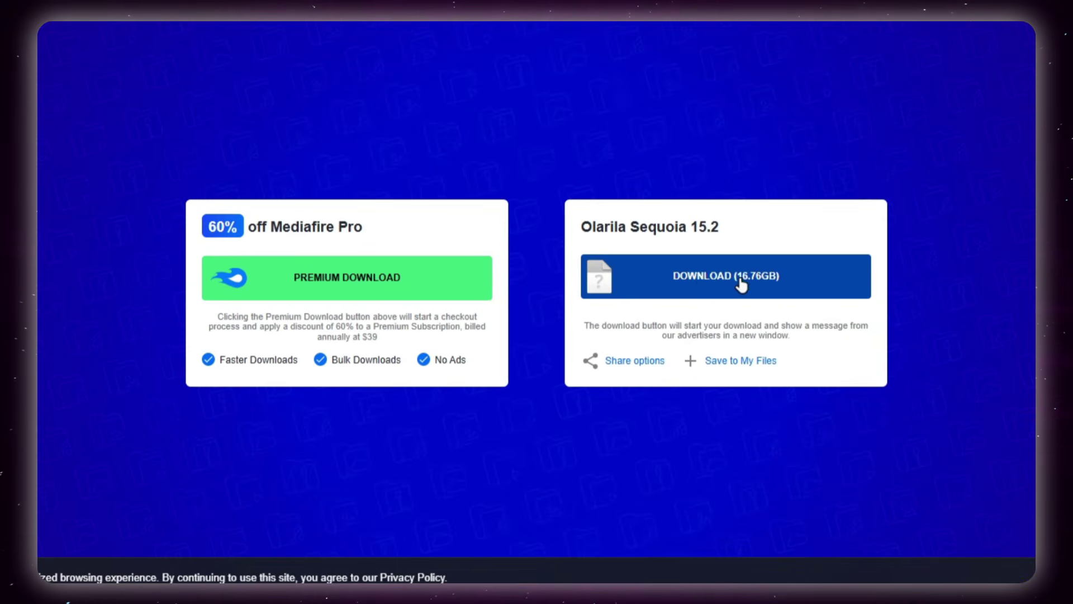
left_click(741, 284)
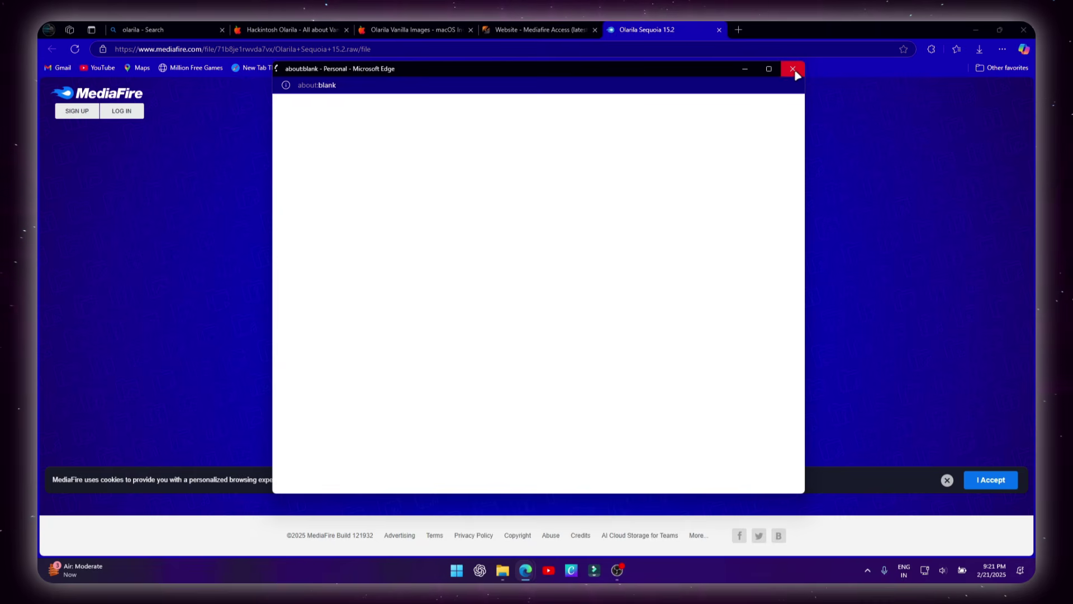
left_click(794, 69)
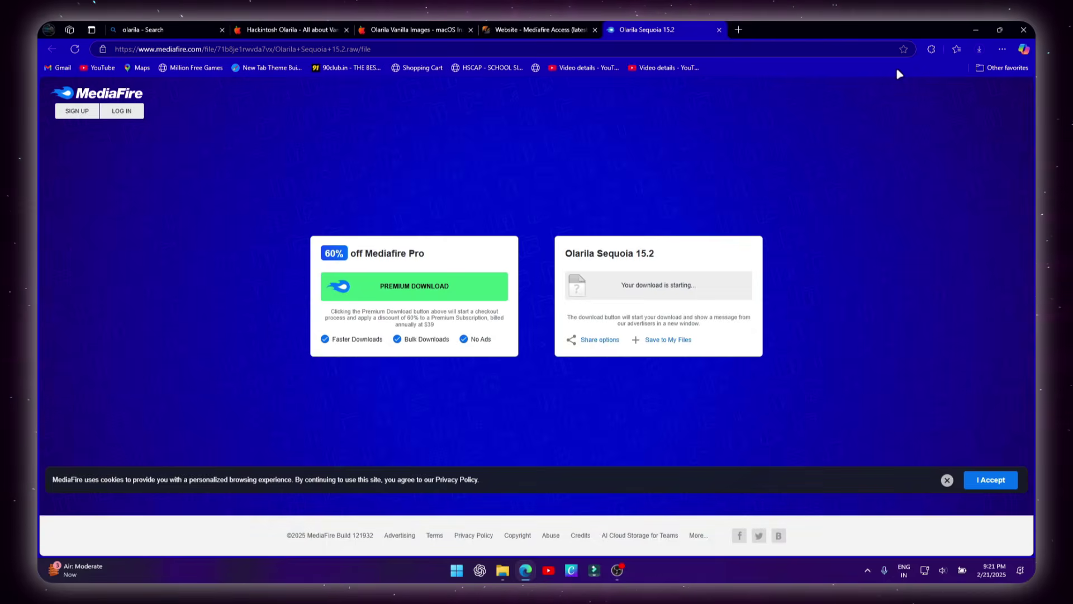
left_click(980, 49)
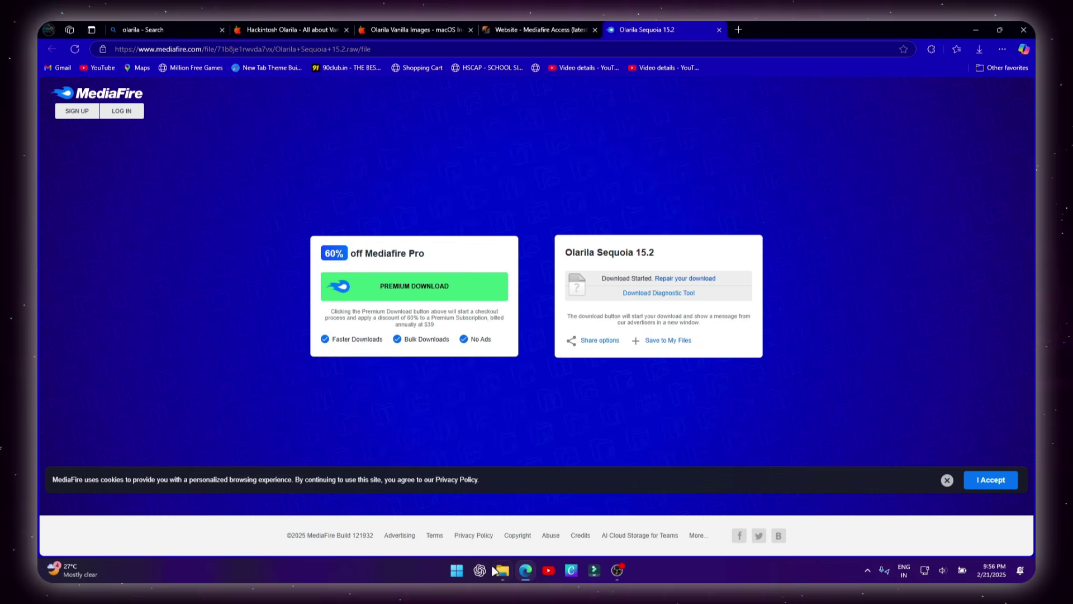
Open the Downloads folder holding the Sequoia image and select the CPU-Z installer.
left_click(496, 570)
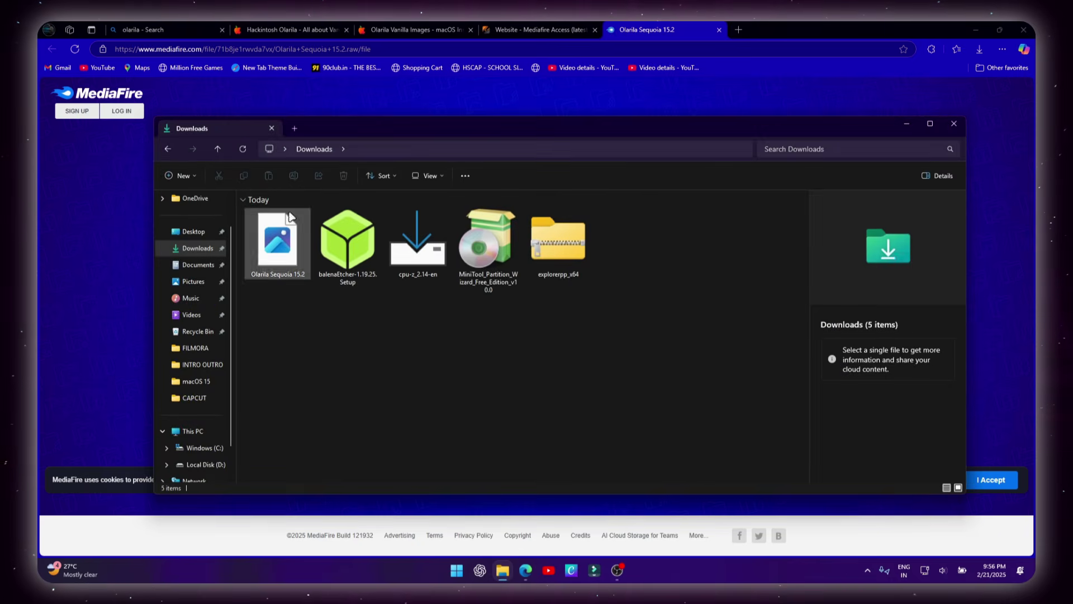
left_click_drag(619, 352, 202, 195)
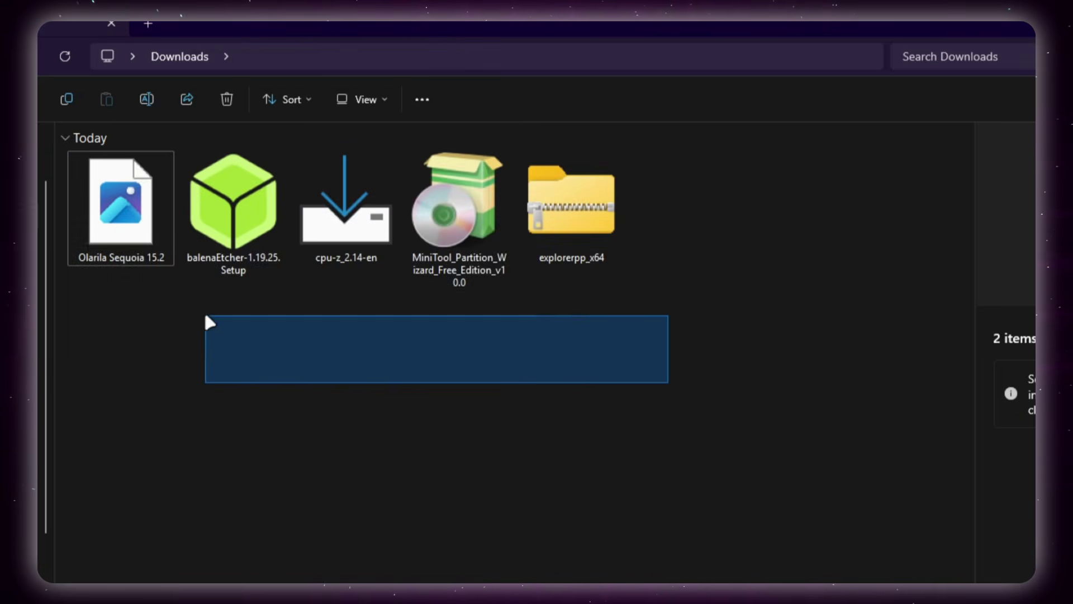
left_click_drag(202, 196, 203, 311)
left_click(351, 236)
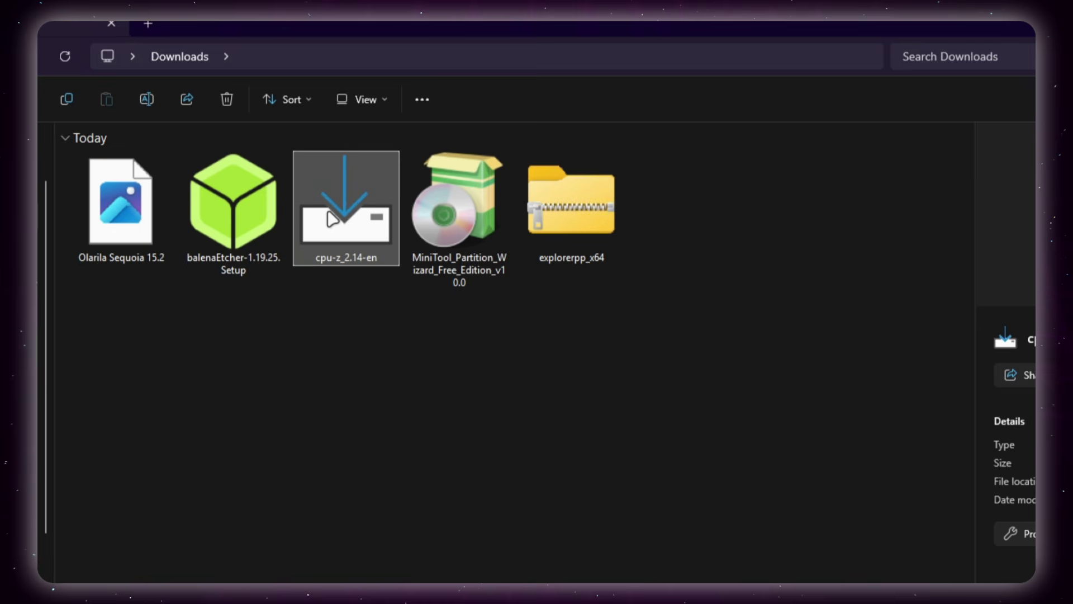
Install CPU-Z 2.14 with the default location and Start Menu folder.
double_click(346, 222)
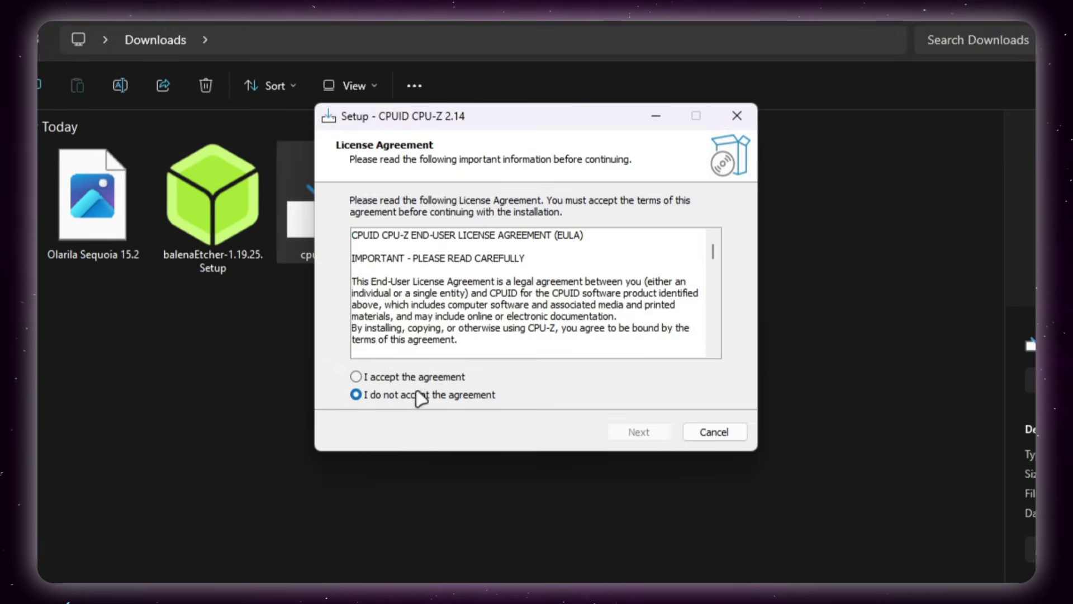
left_click(416, 376)
left_click(648, 439)
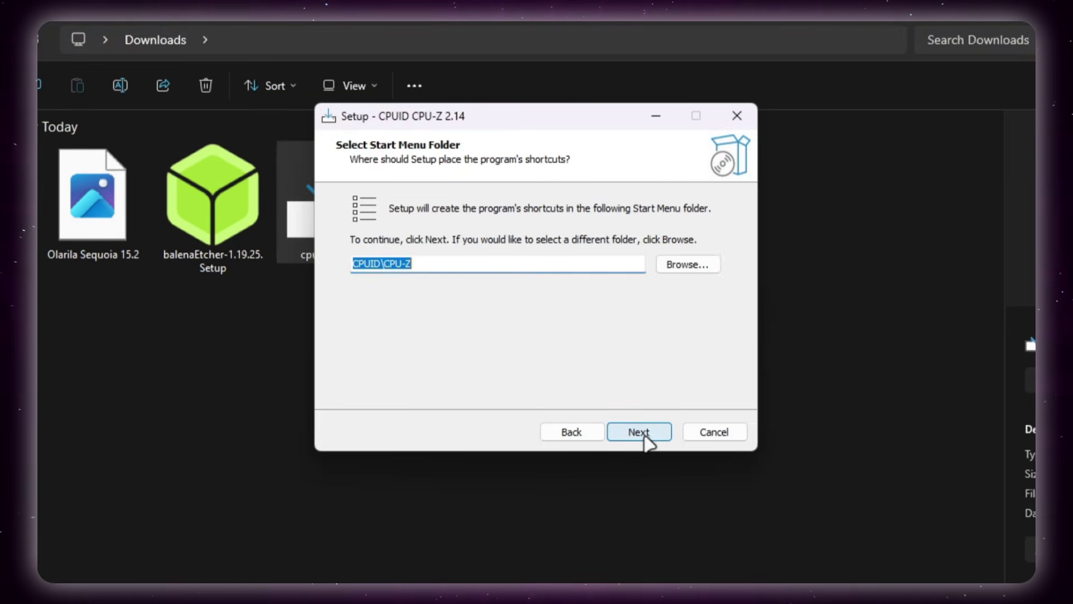
left_click(647, 440)
left_click(648, 440)
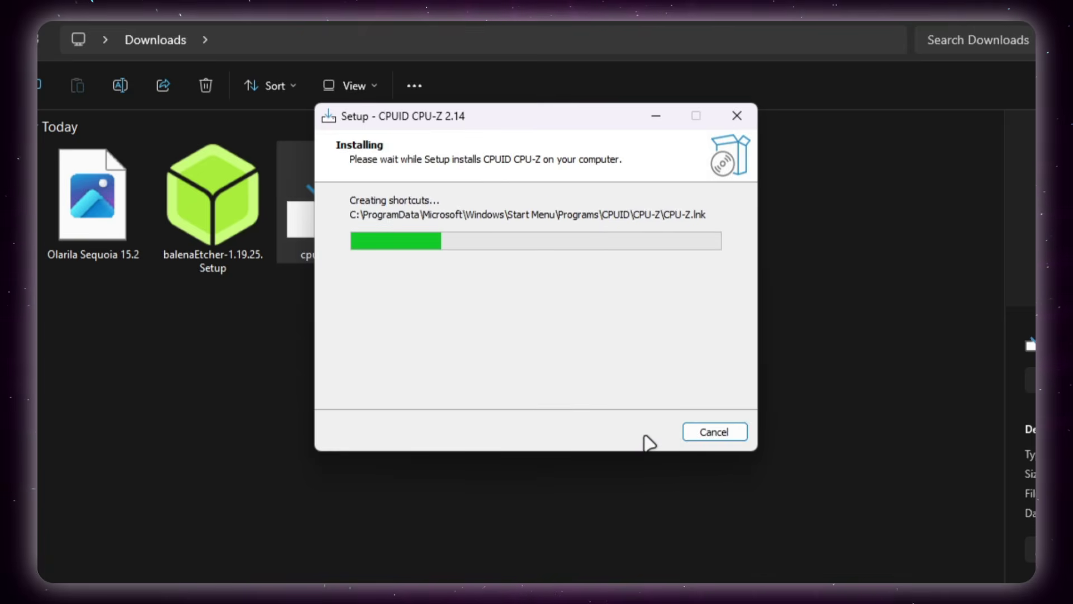
left_click(627, 433)
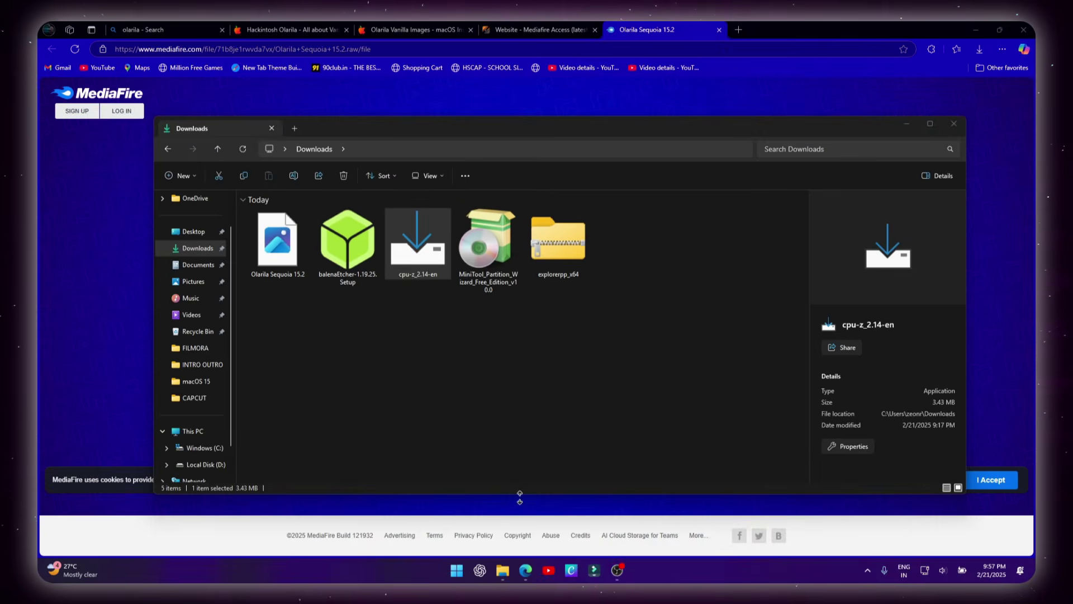
key("super")
type("cpu")
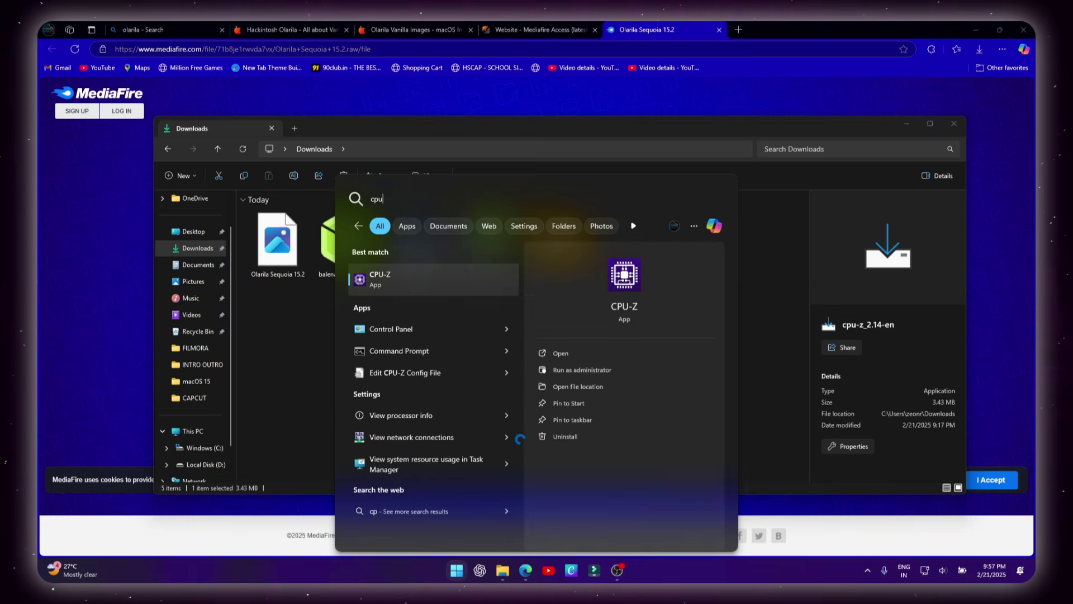
left_click(496, 268)
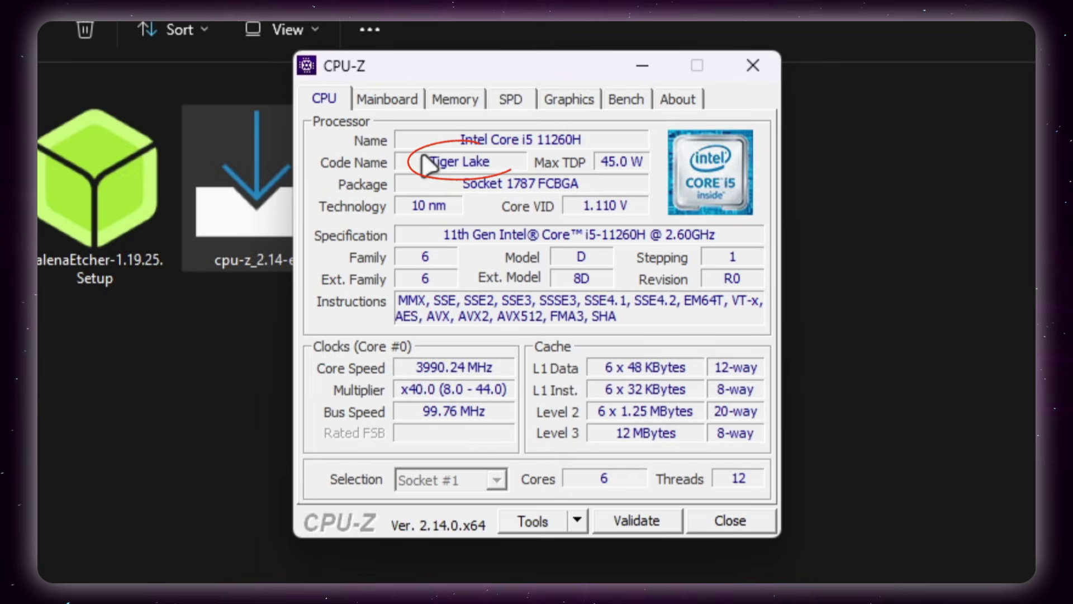
left_click(753, 65)
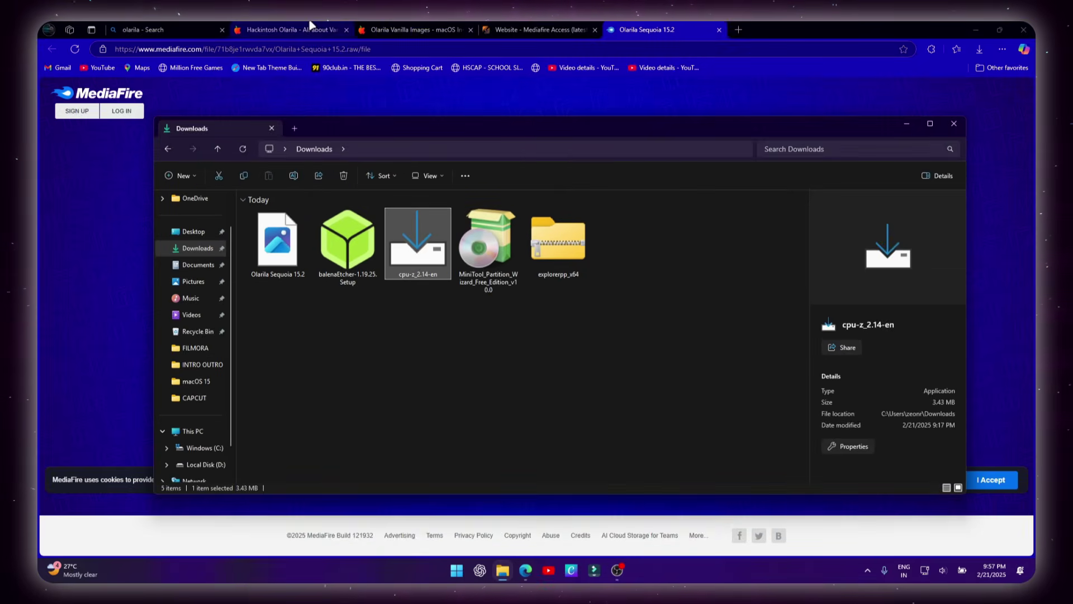
Open Olarila's Hackintosh EFI folders post and scroll to the OpenCore notebook list.
left_click(309, 26)
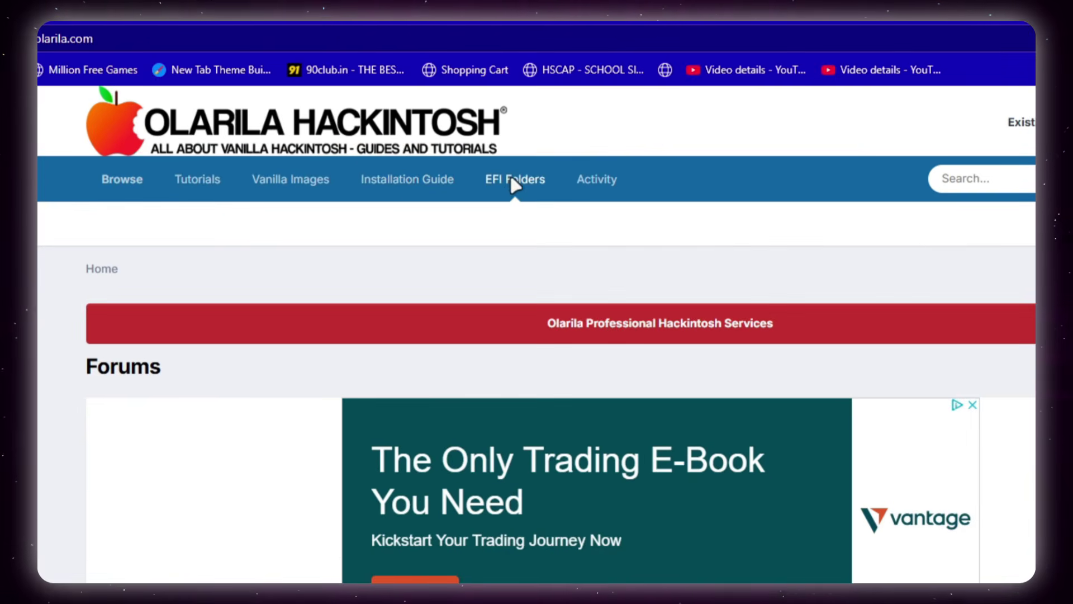
left_click(513, 184)
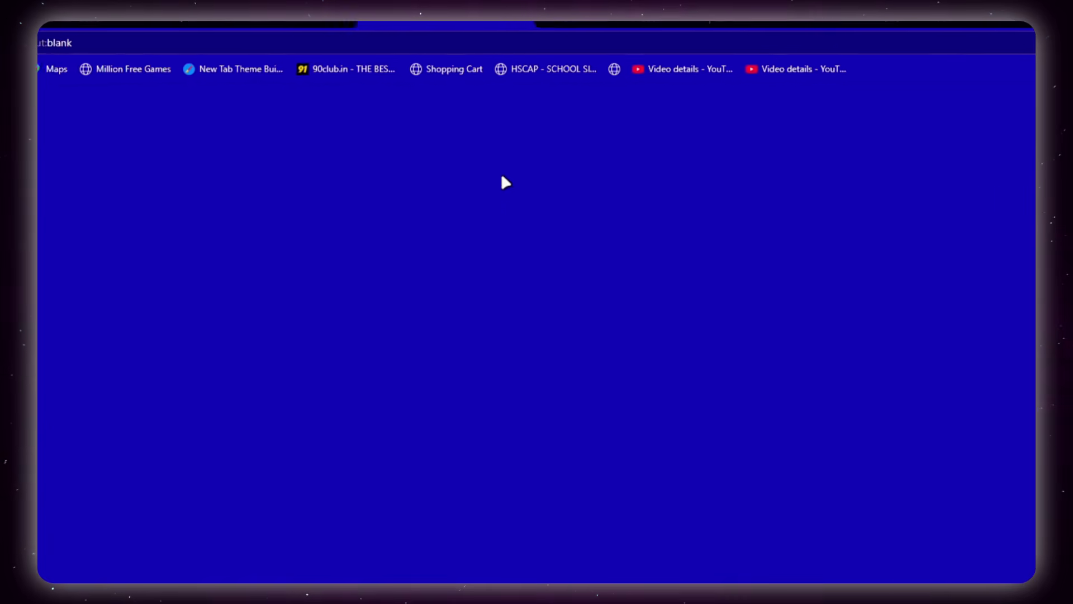
scroll(631, 277, "down", 5)
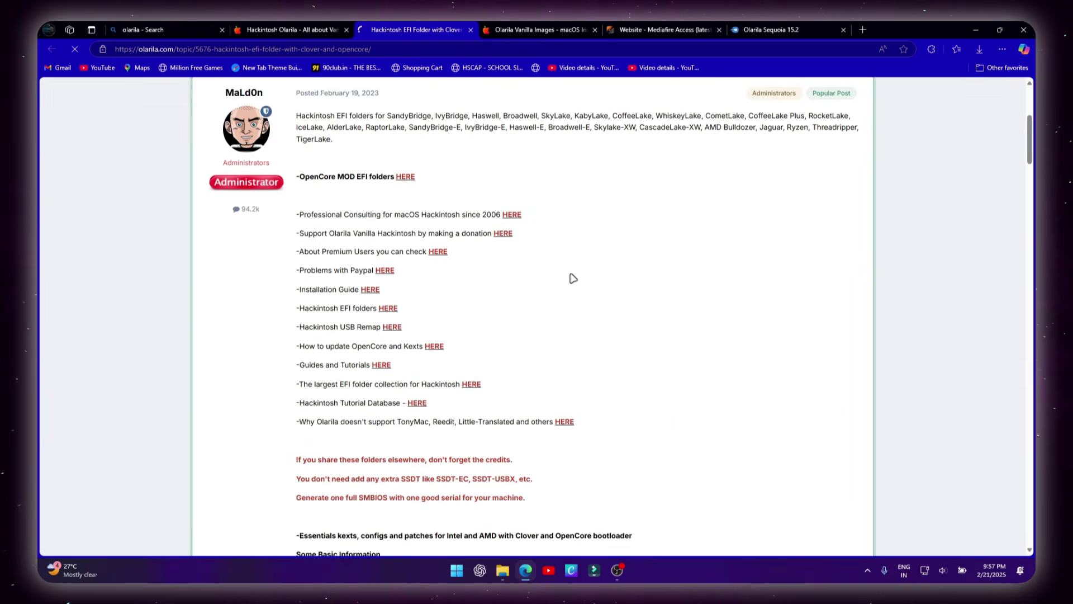
scroll(572, 274, "down", 5)
scroll(577, 271, "down", 5)
scroll(592, 259, "down", 5)
scroll(664, 432, "down", 10)
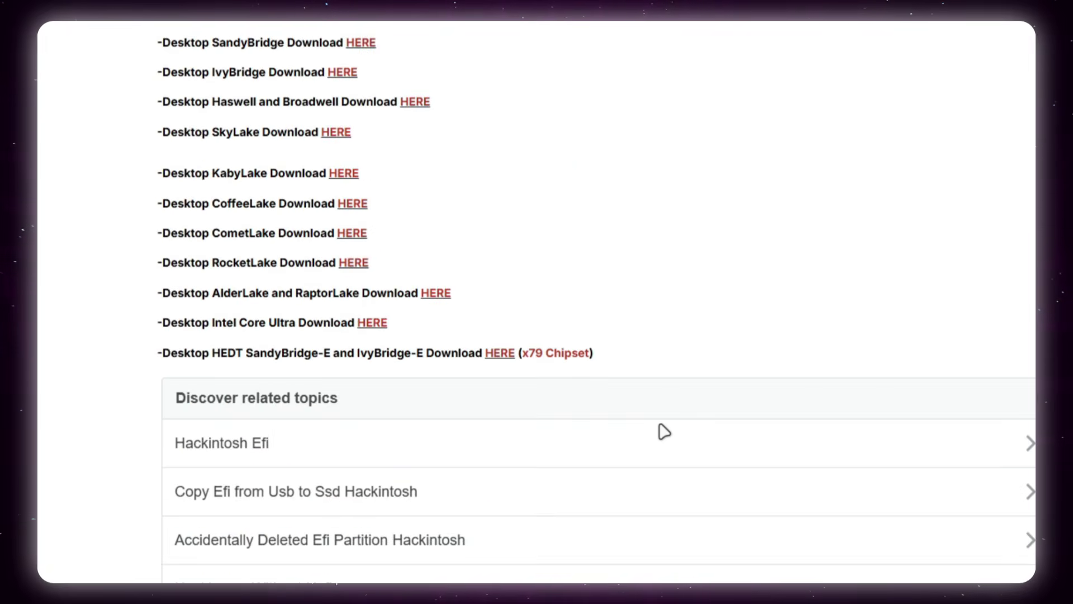
scroll(328, 328, "down", 2)
scroll(330, 330, "down", 7)
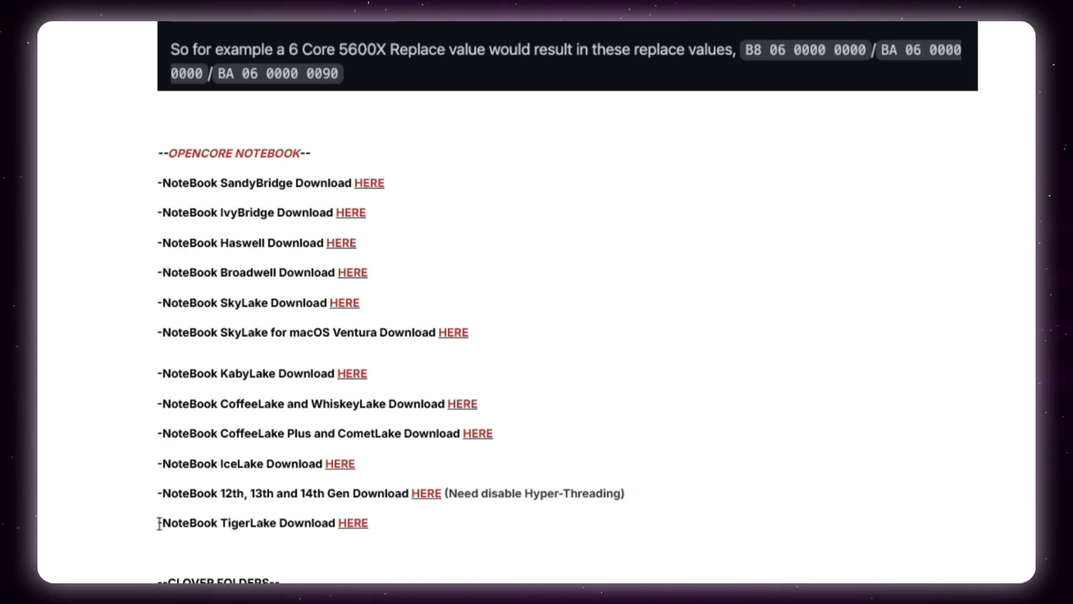
Download the NoteBook TigerLake OpenCore EFI zip.
mouse_move(159, 524)
left_mouse_down()
mouse_move(354, 517)
mouse_move(273, 517)
left_mouse_up()
left_click(263, 516)
left_click(361, 525)
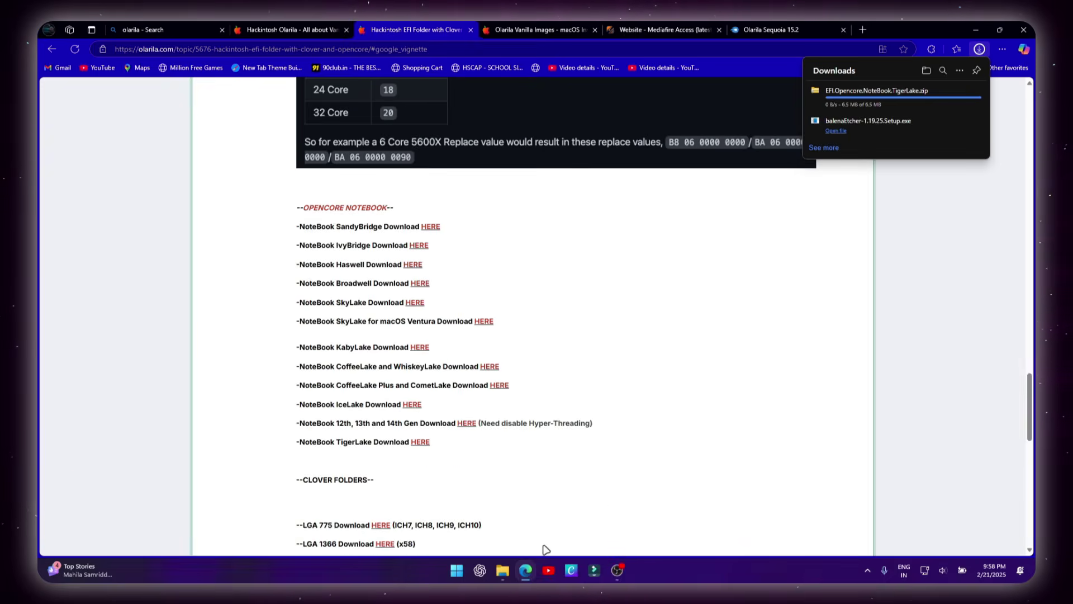
Launch balenaEtcher from the Downloads folder.
left_click(505, 569)
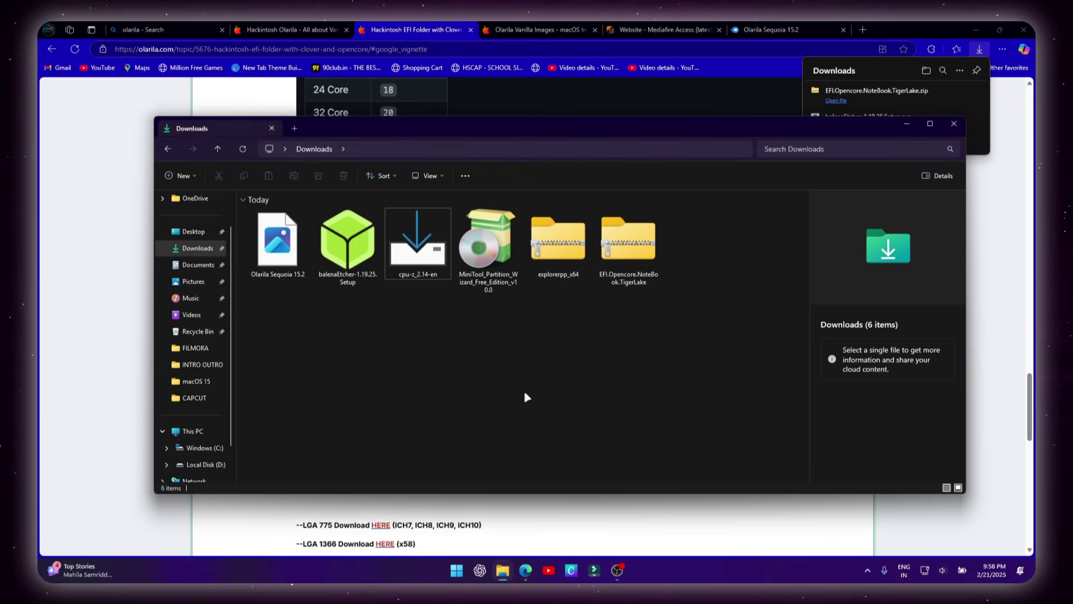
left_click(237, 147)
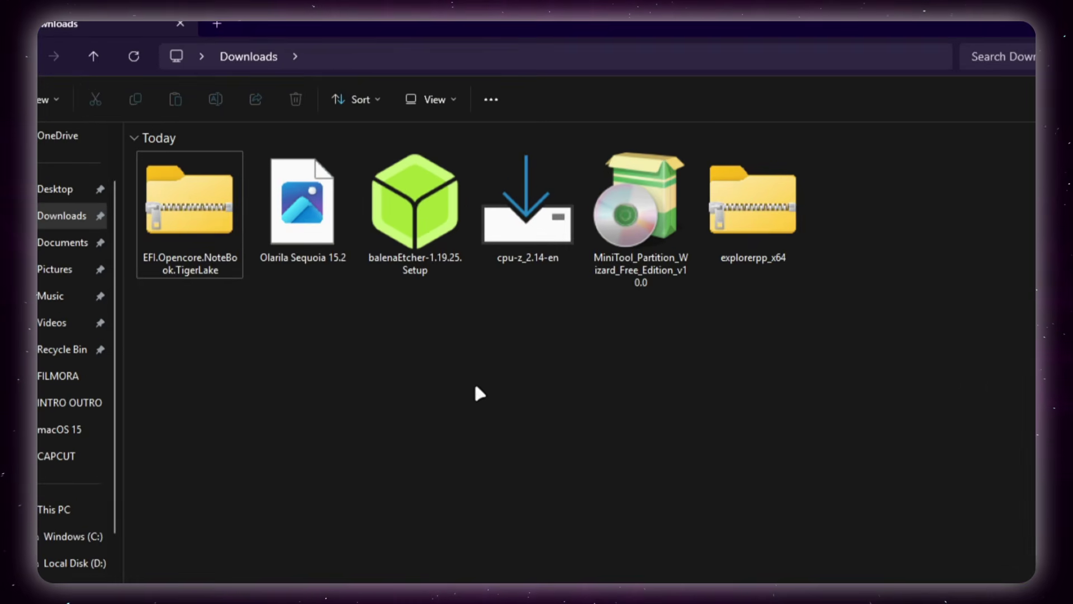
left_click(182, 191)
left_click(313, 386)
double_click(430, 193)
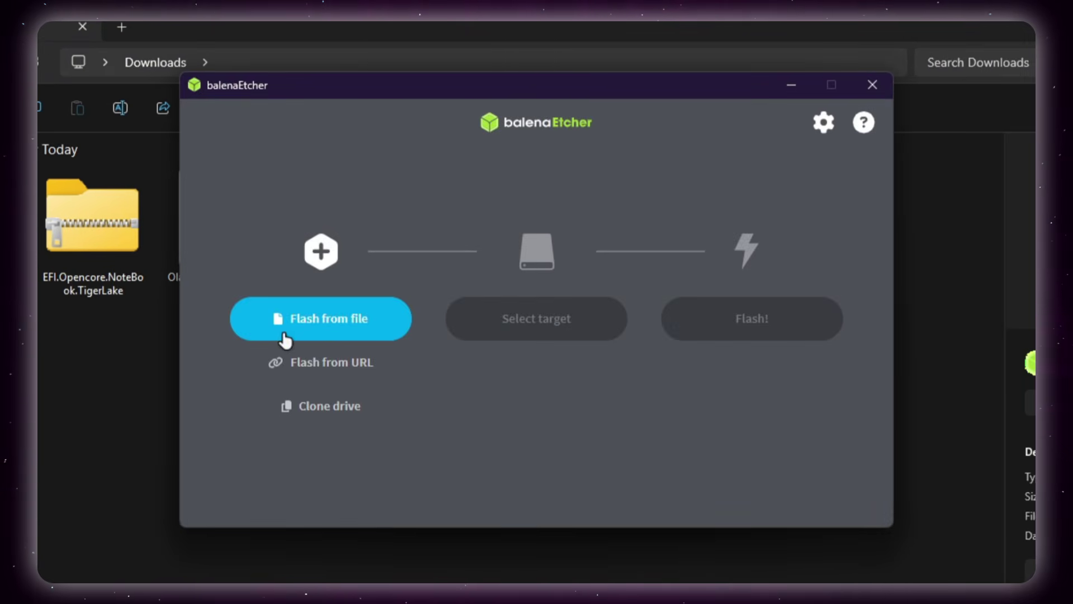
Choose Olarila Sequoia 15.2 from Downloads as the source image.
left_click(330, 323)
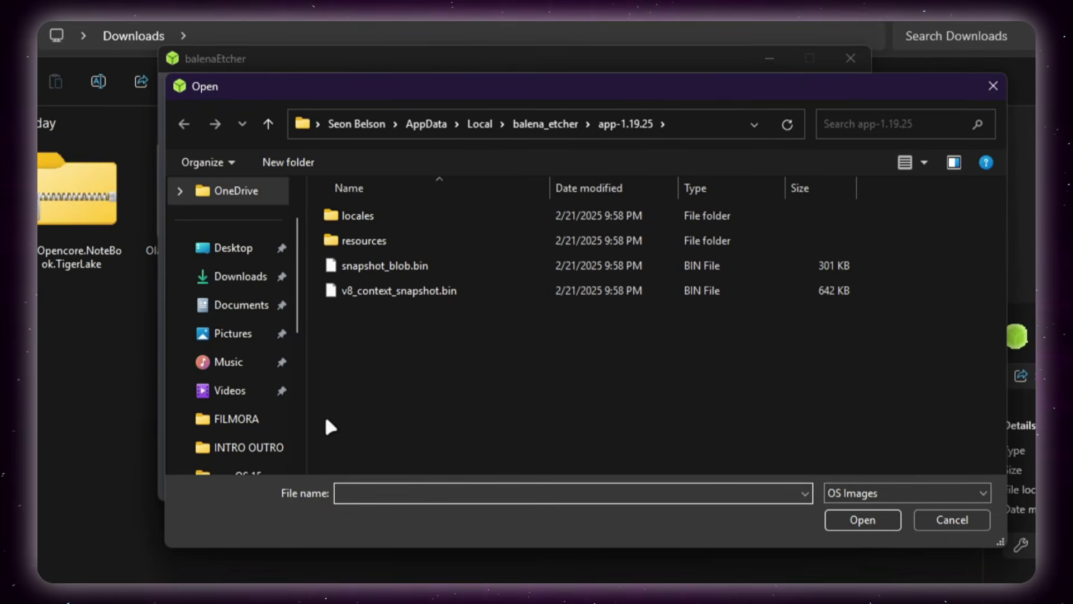
left_click(227, 285)
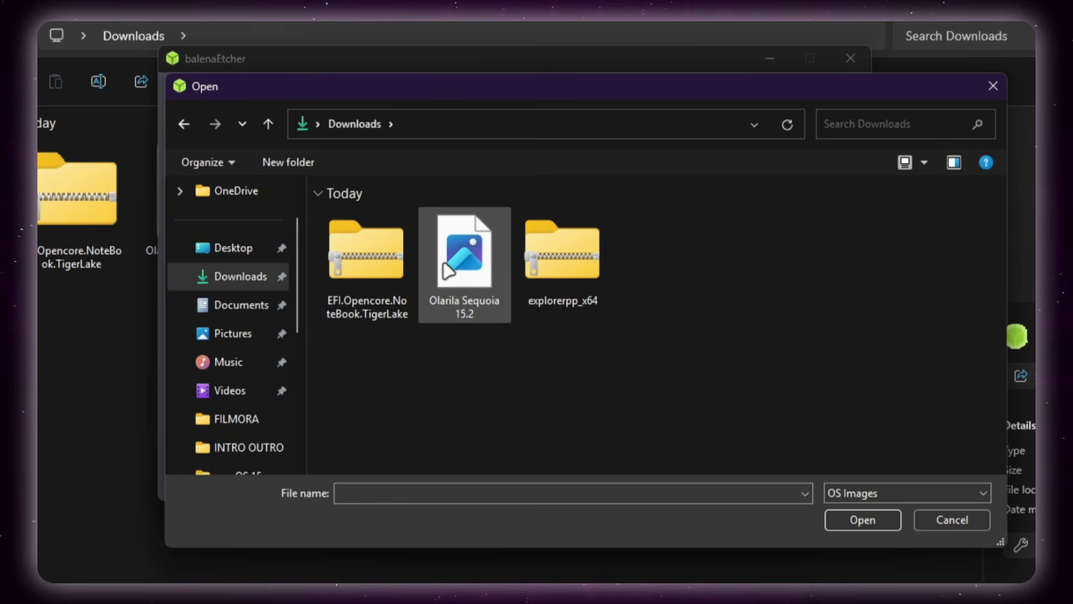
left_click(492, 284)
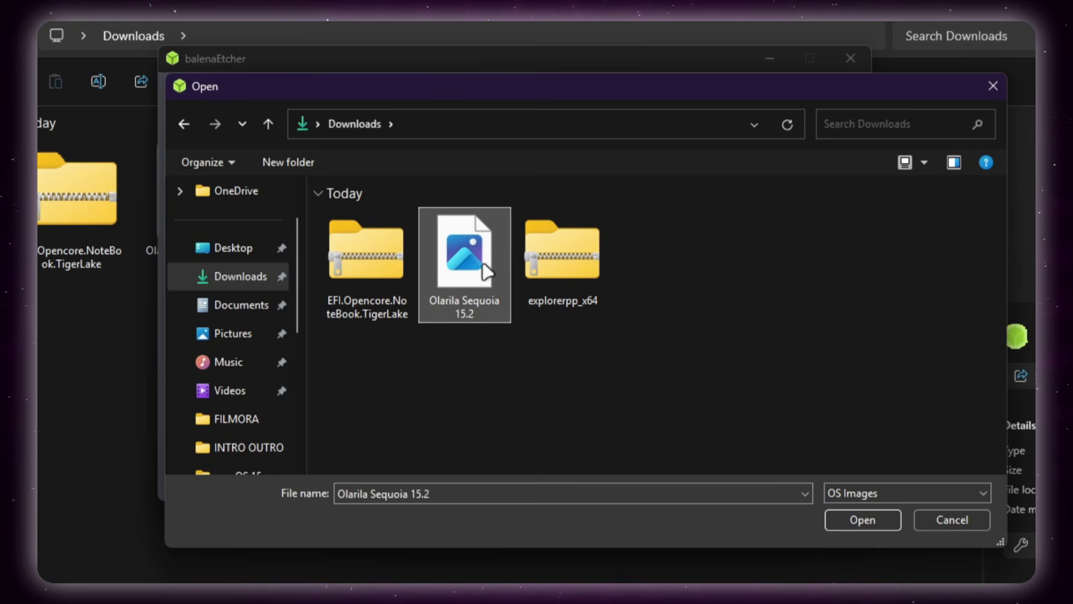
left_click(885, 517)
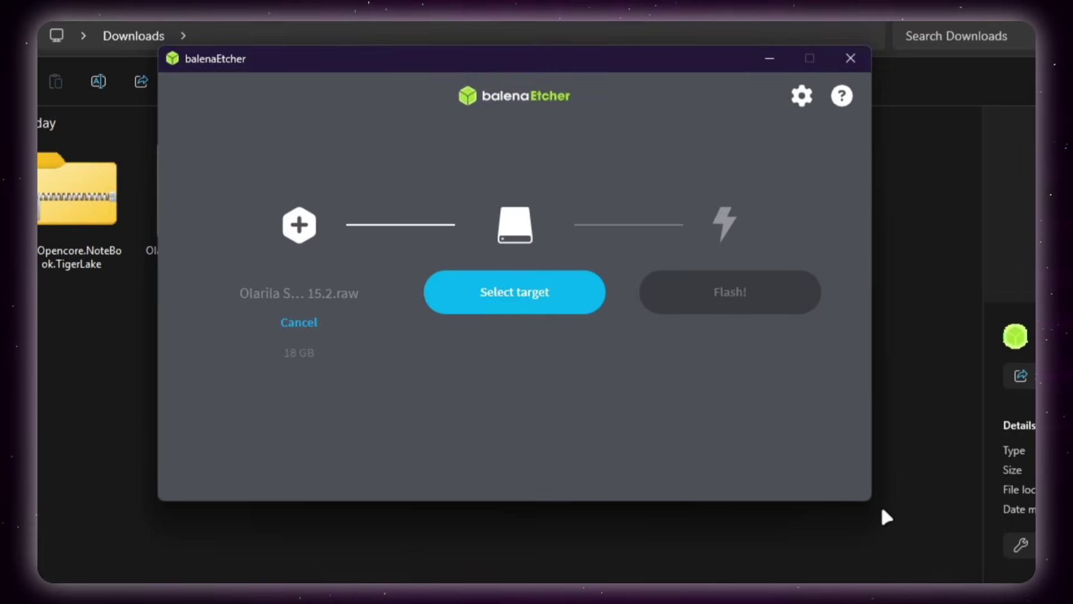
Target the General UDisk USB device and flash the image to it.
left_click(505, 329)
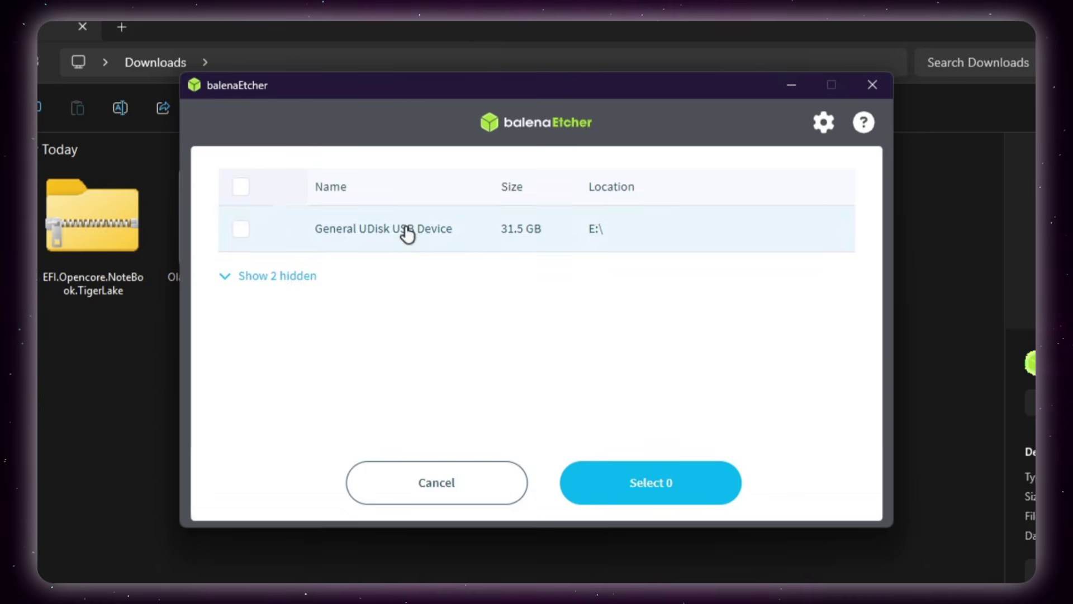
left_click(420, 239)
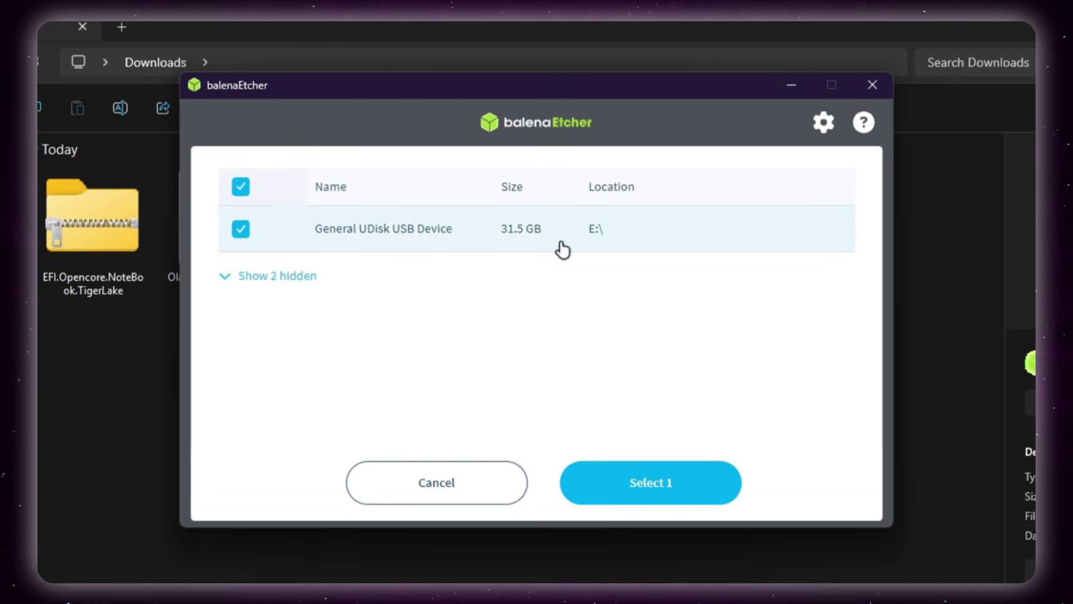
left_click(673, 484)
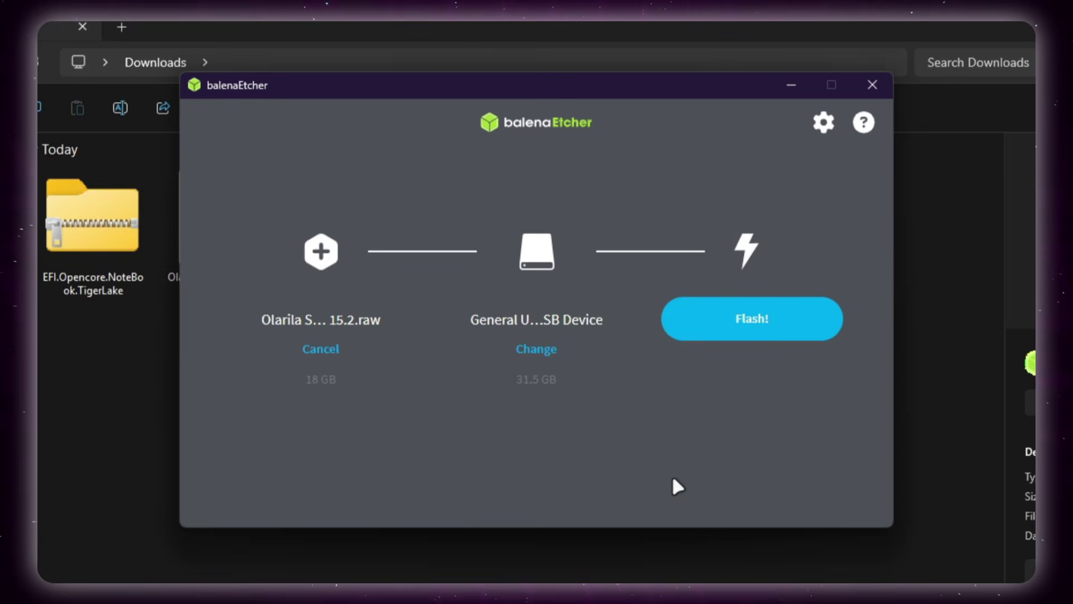
left_click(754, 334)
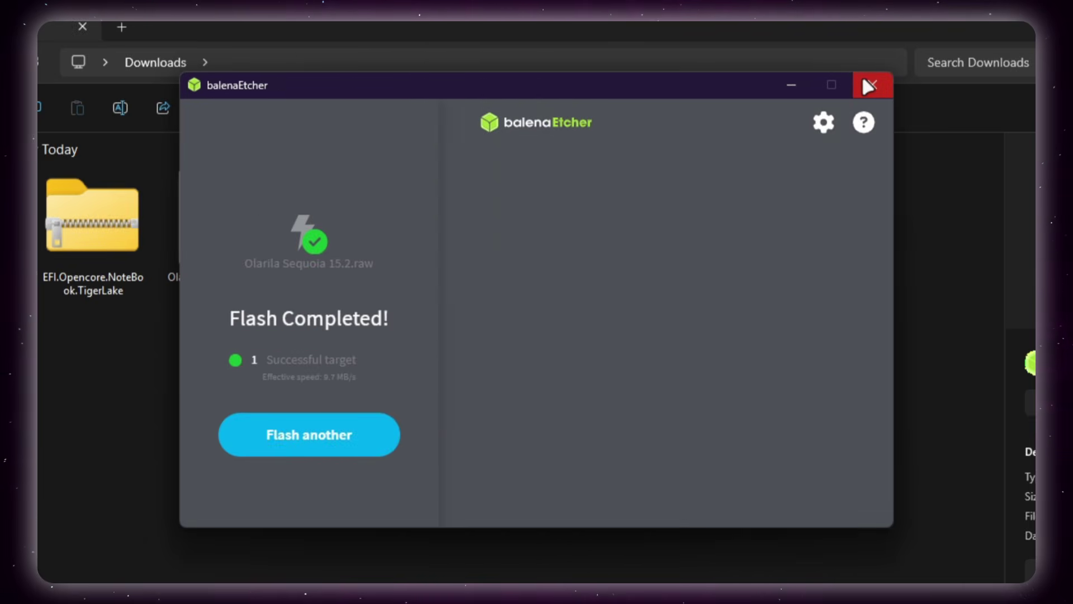
Close balenaEtcher and install MiniTool Partition Wizard Free with default folders, launching it afterwards.
left_click(864, 81)
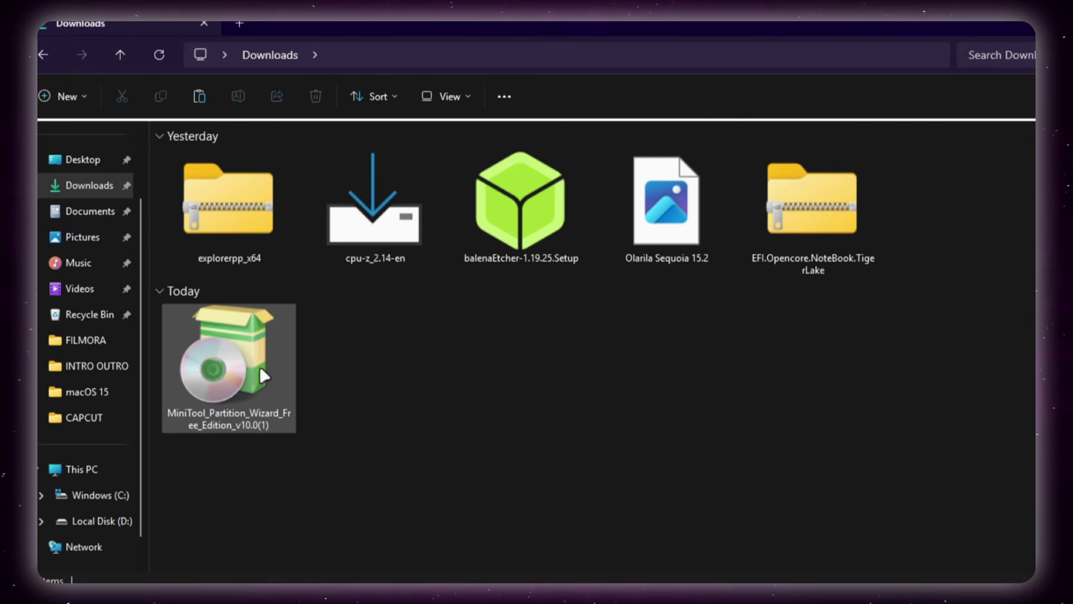
left_click(251, 369)
double_click(250, 367)
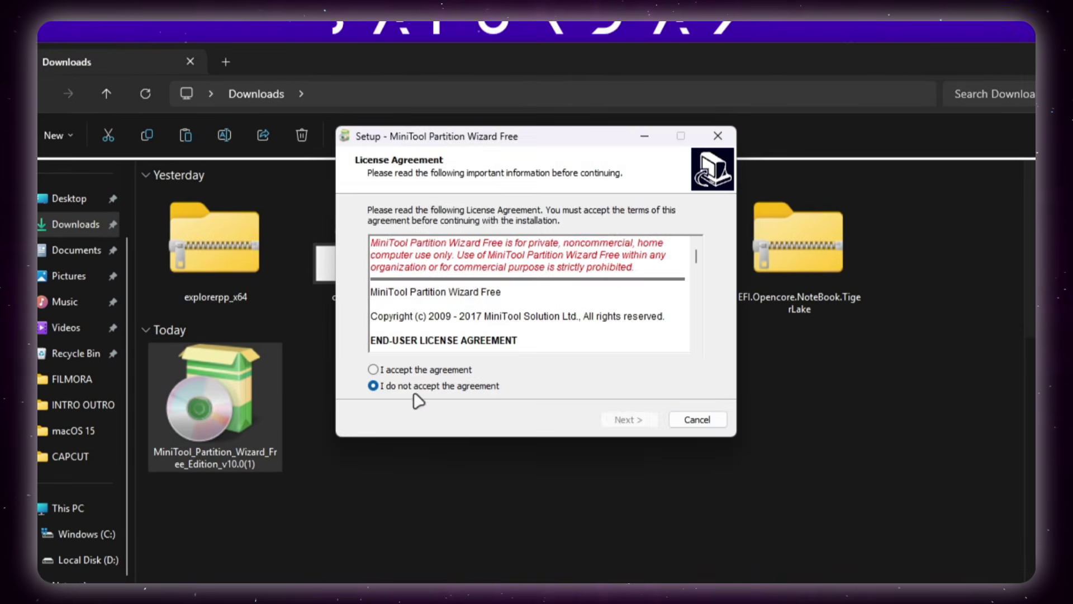
left_click(422, 371)
left_click(635, 420)
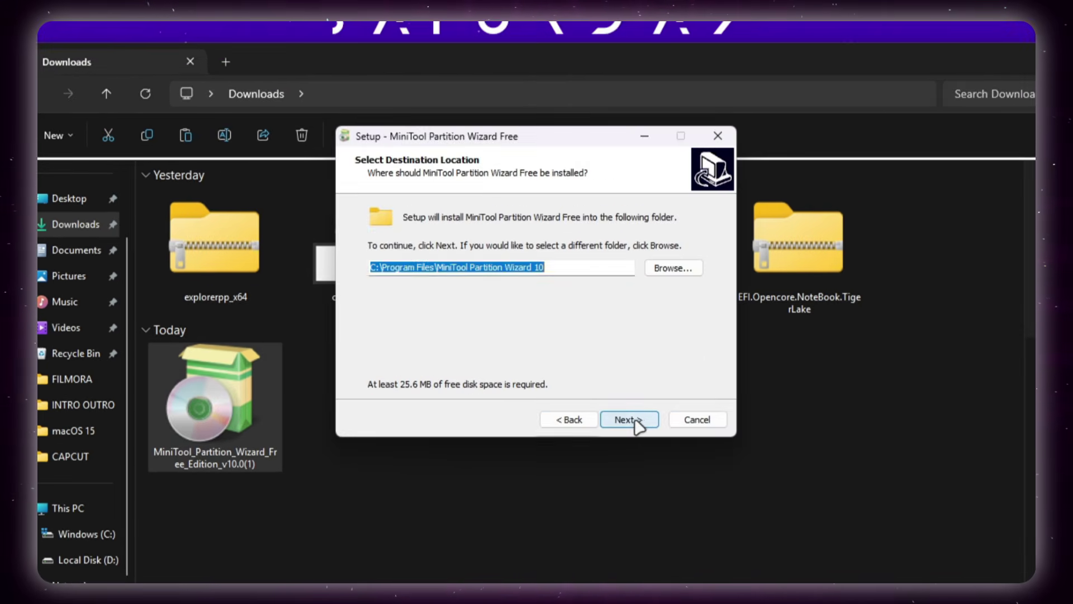
left_click(629, 420)
left_click(613, 361)
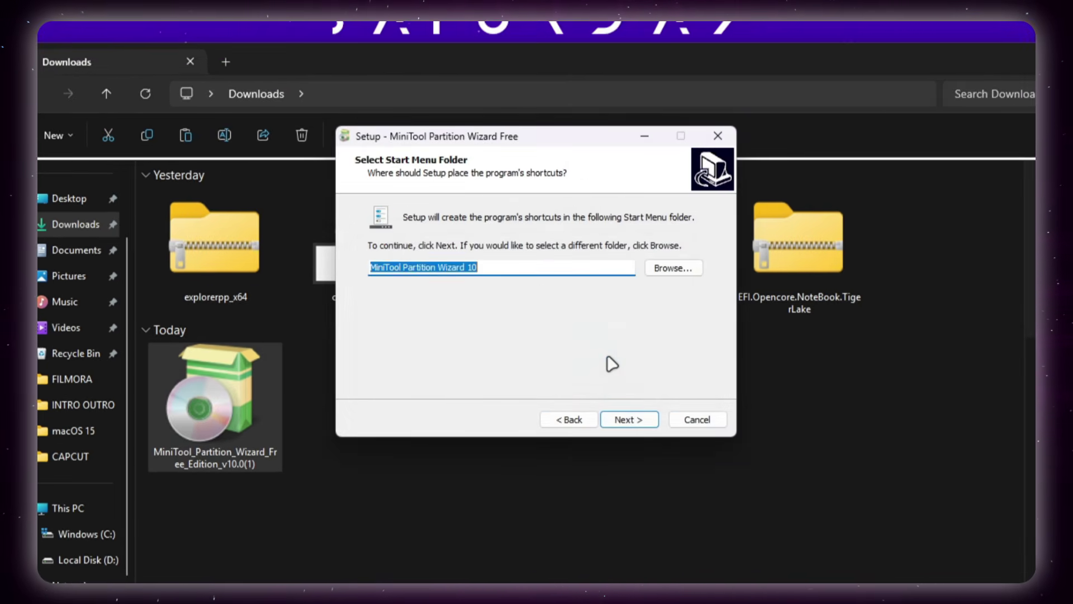
left_click(648, 422)
left_click(641, 423)
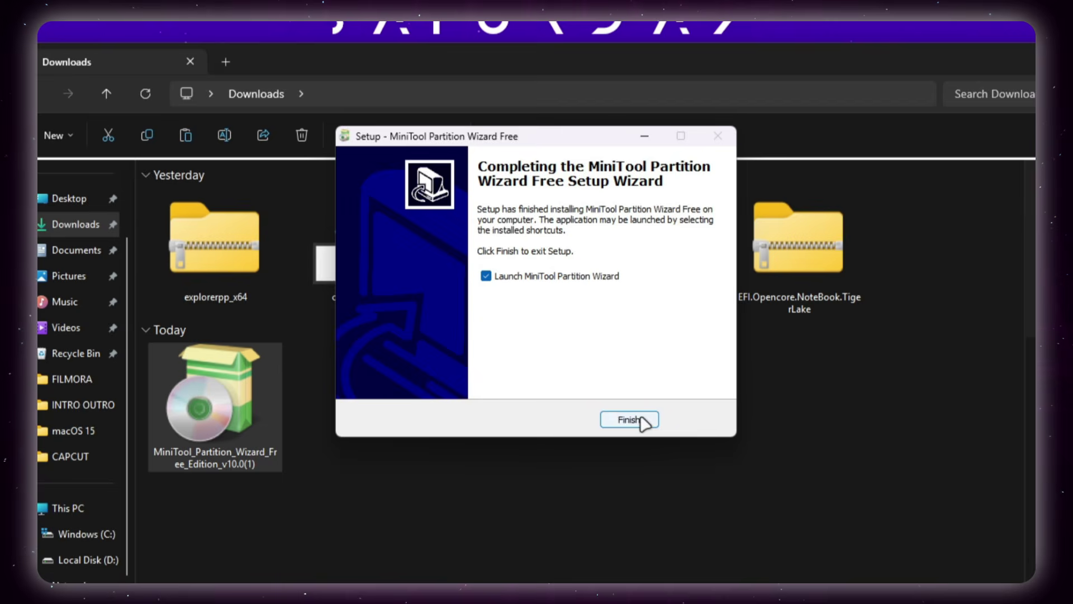
left_click(629, 420)
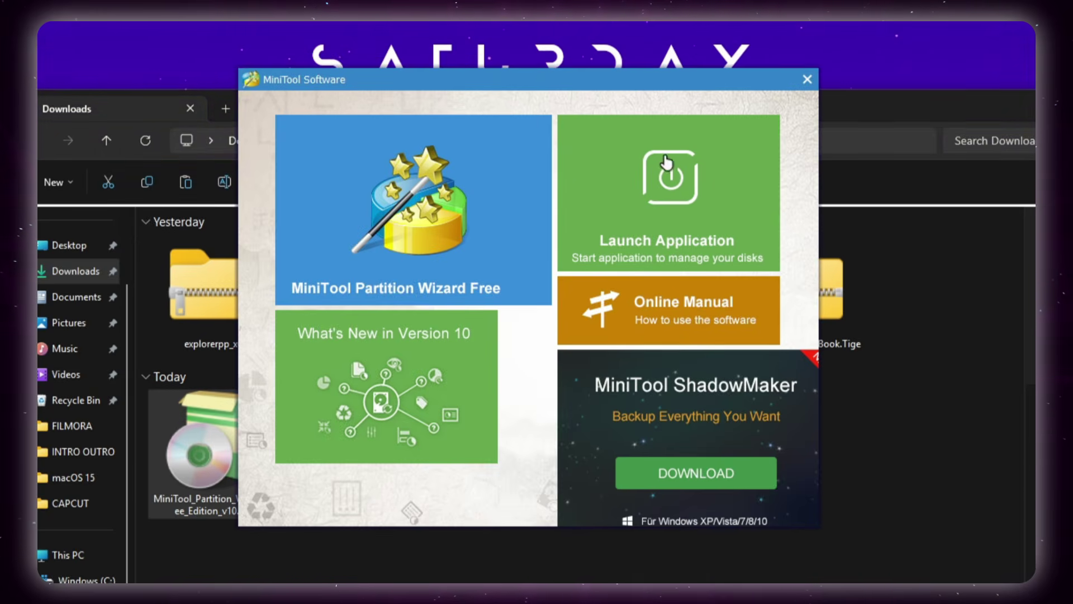
Open the partition manager, select Disk 3's EFI partition and queue hiding it.
left_click(665, 162)
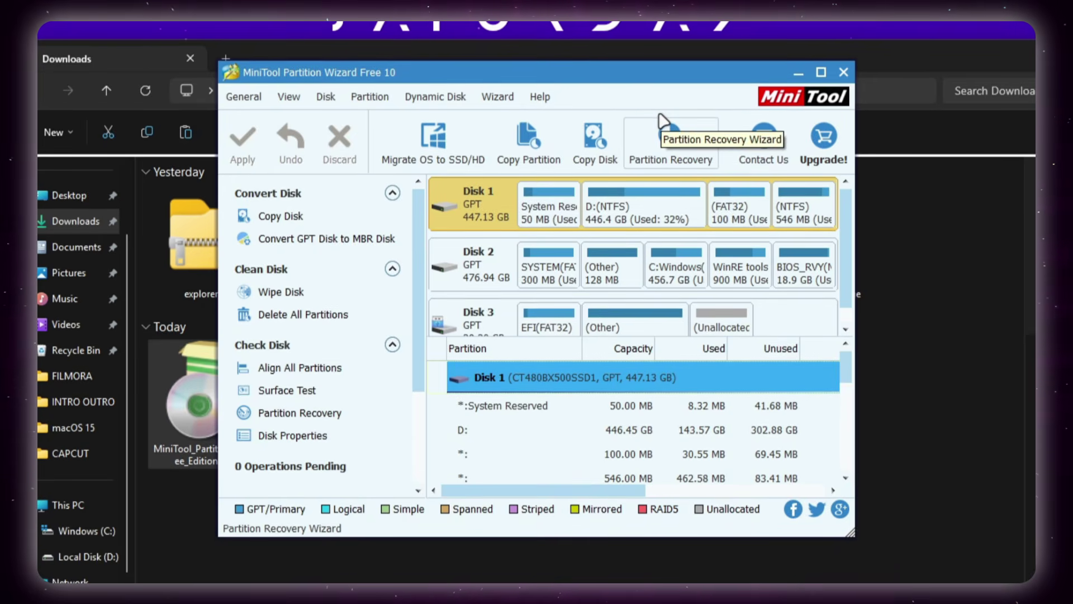
scroll(573, 220, "down", 1)
left_click(495, 305)
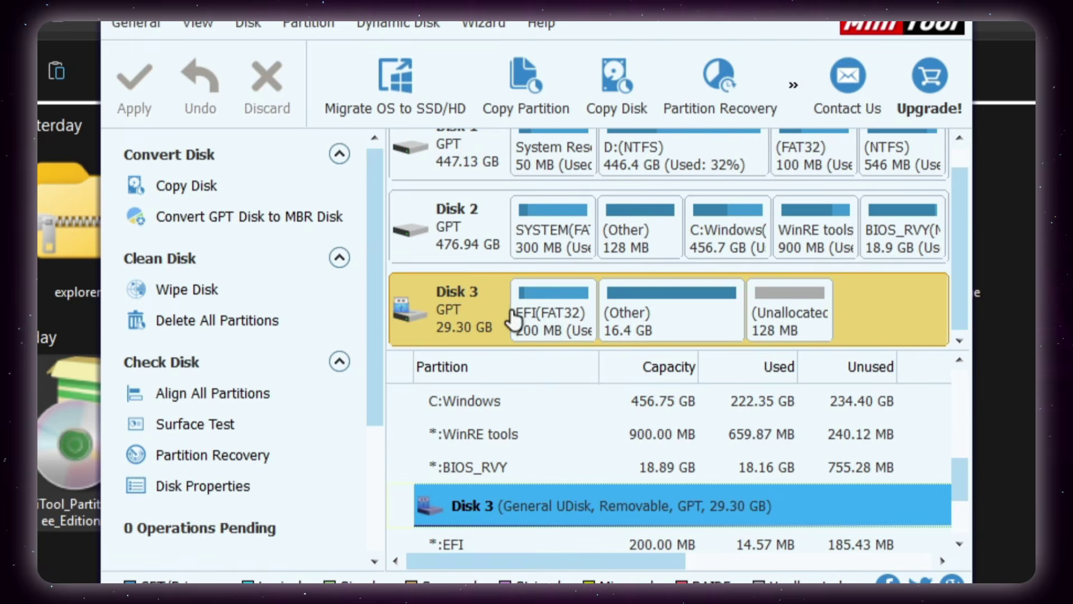
left_click(555, 327)
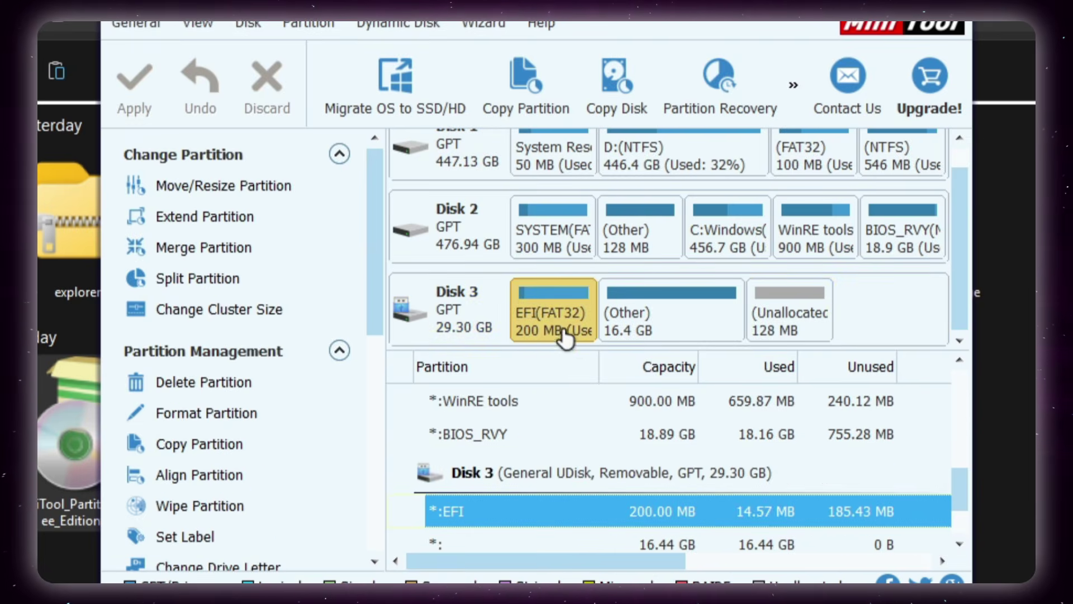
right_click(565, 332)
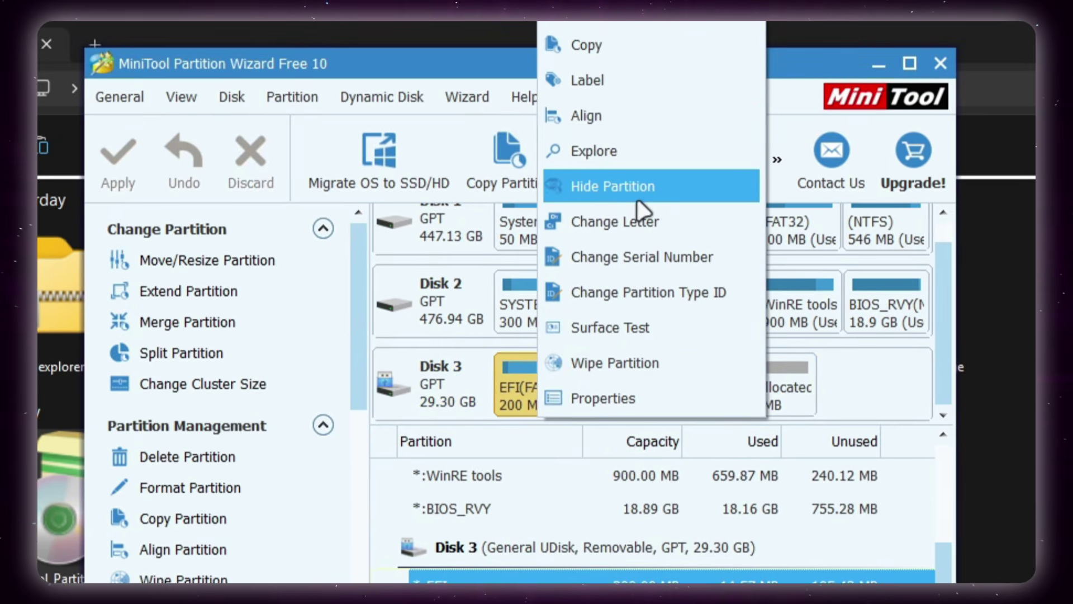
left_click(589, 197)
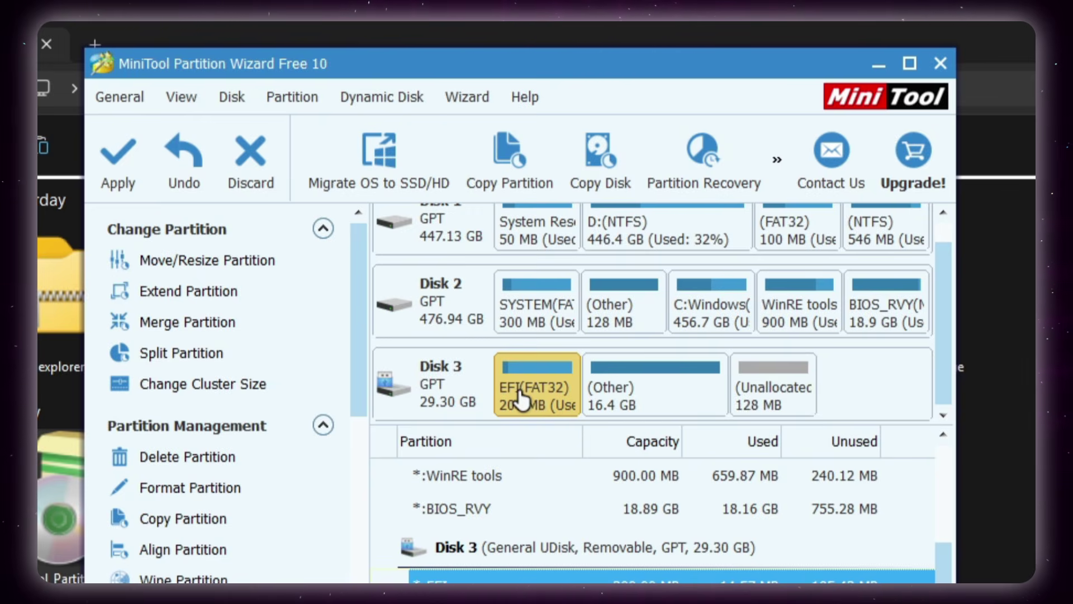
Unhide the EFI partition with drive letter E: and apply the changes.
right_click(520, 394)
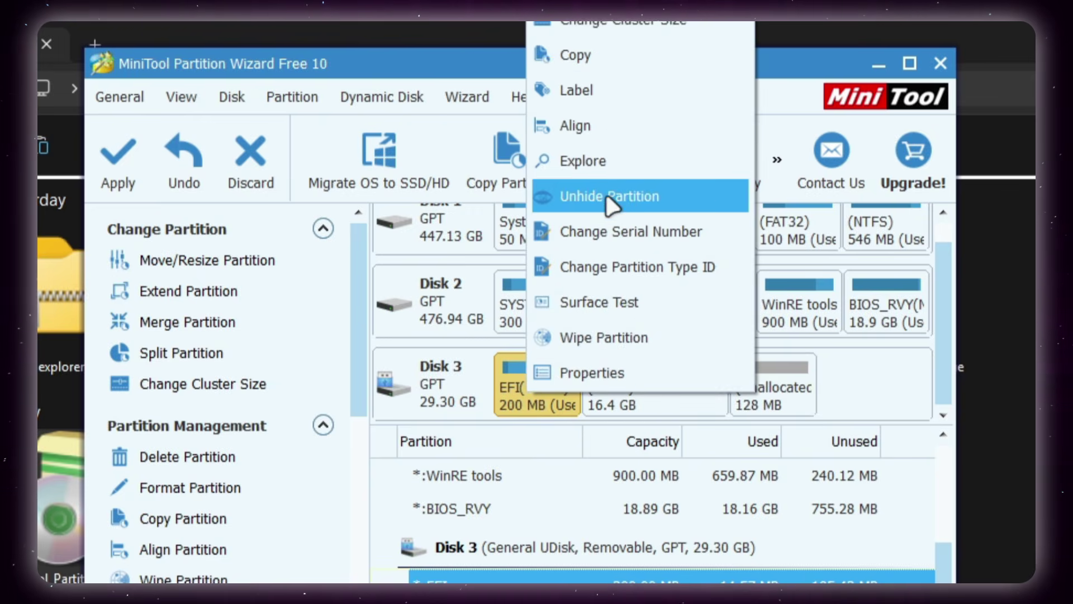
left_click(616, 207)
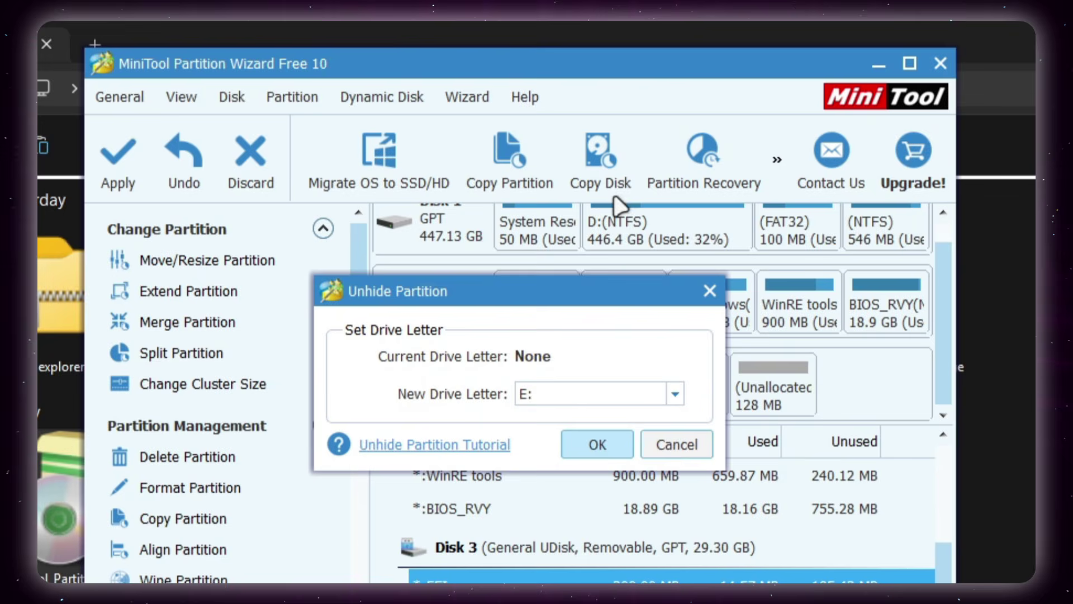
left_click(616, 447)
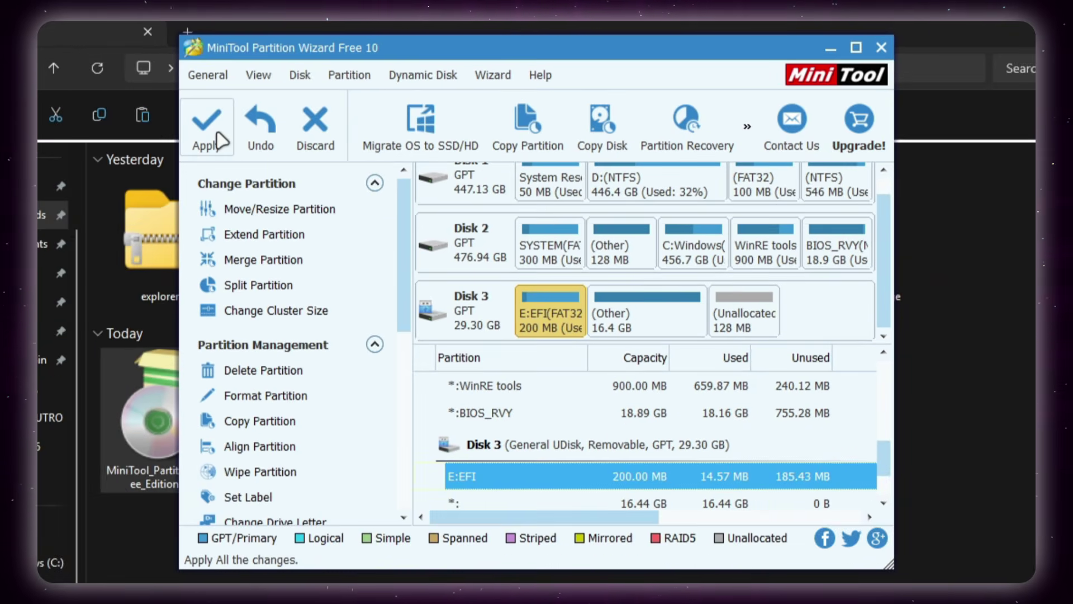
left_click(222, 141)
left_click(504, 350)
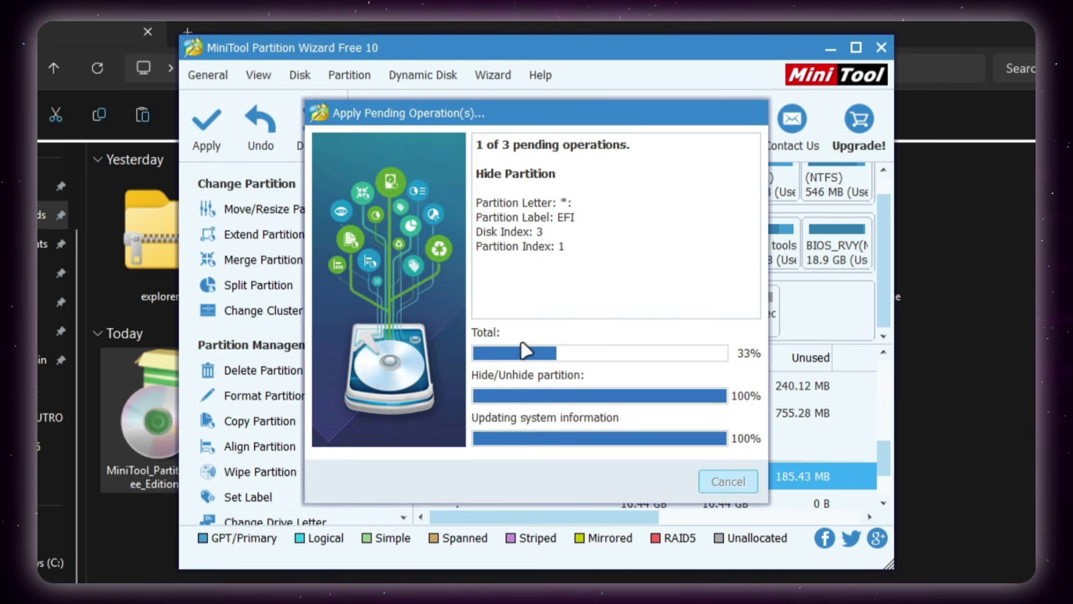
left_click(524, 346)
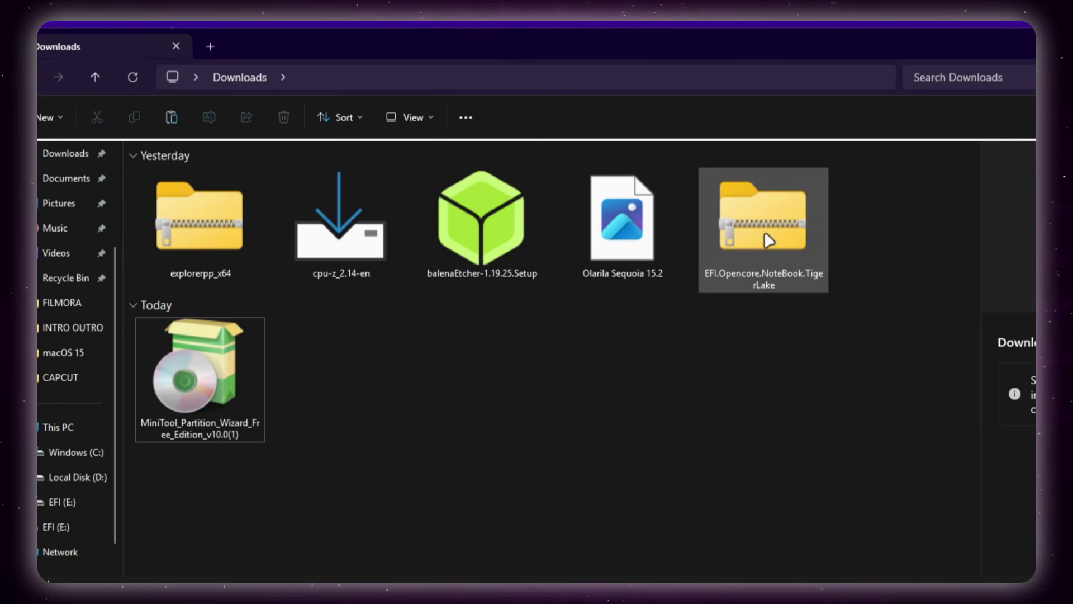
Extract the EFI.Opencore.NoteBook.TigerLake and explorerpp_x64 zip archives.
left_click(709, 276)
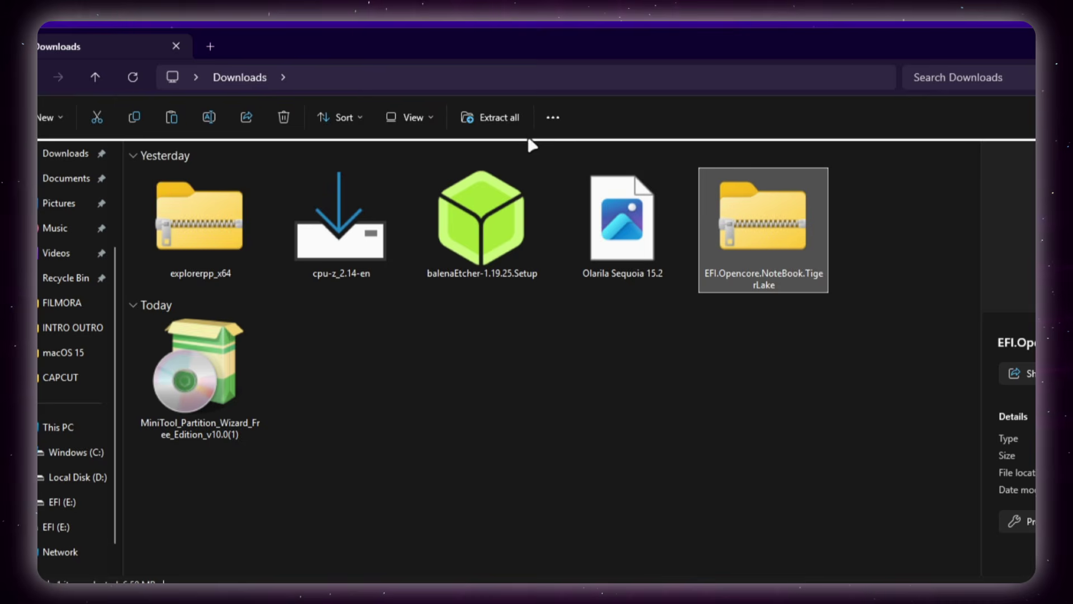
left_click(497, 118)
left_click(650, 417)
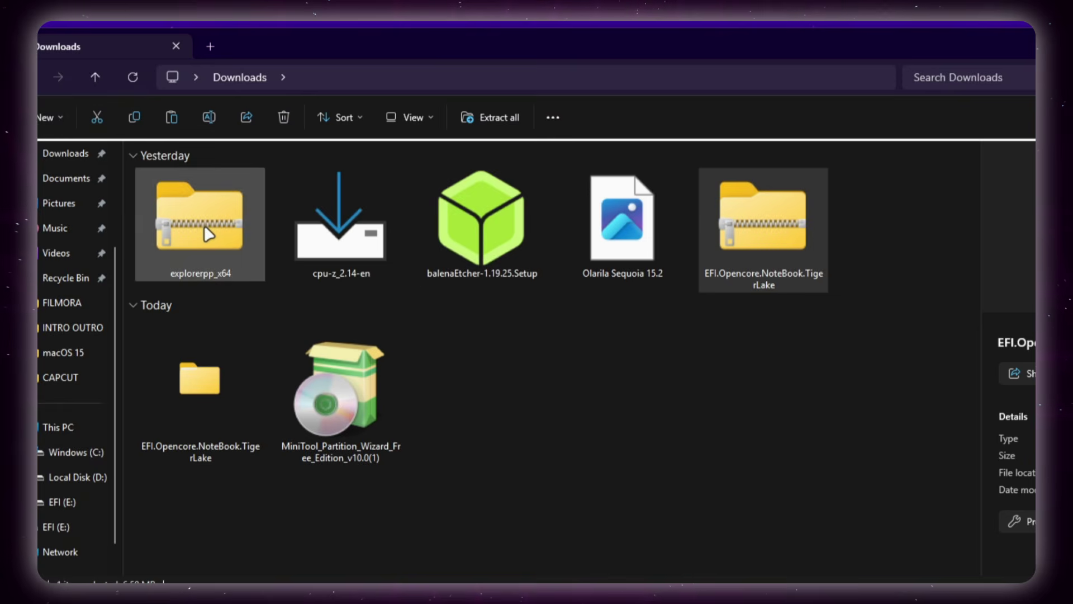
left_click(200, 222)
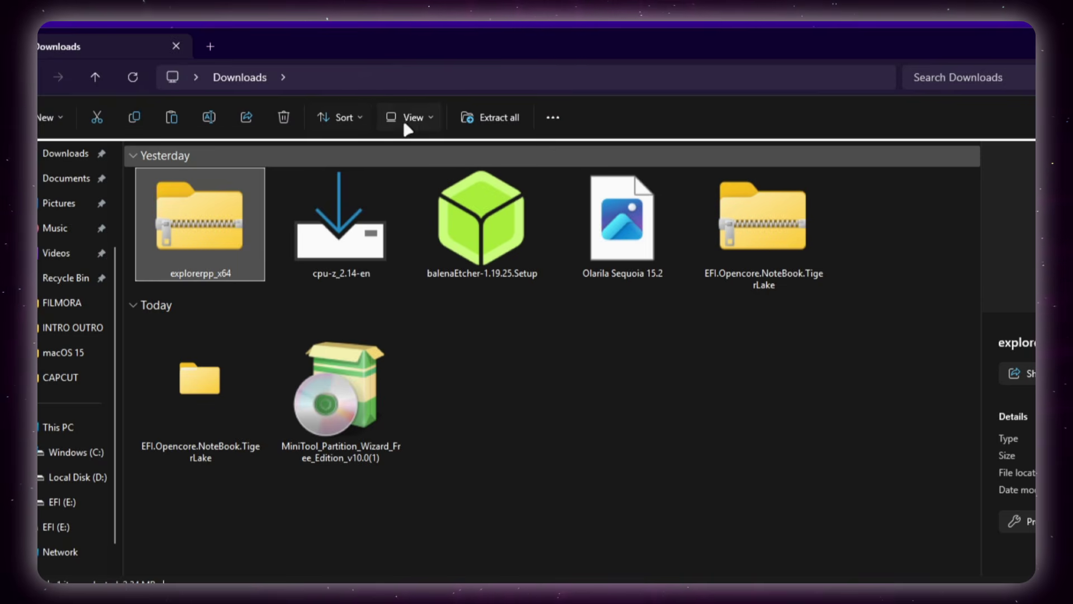
left_click(517, 119)
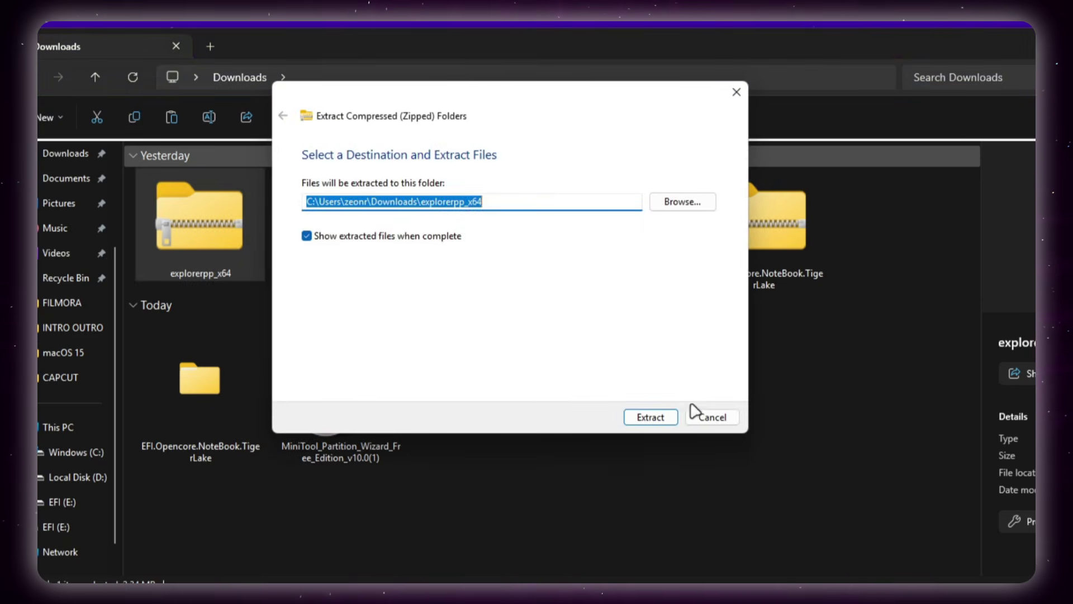
left_click(670, 416)
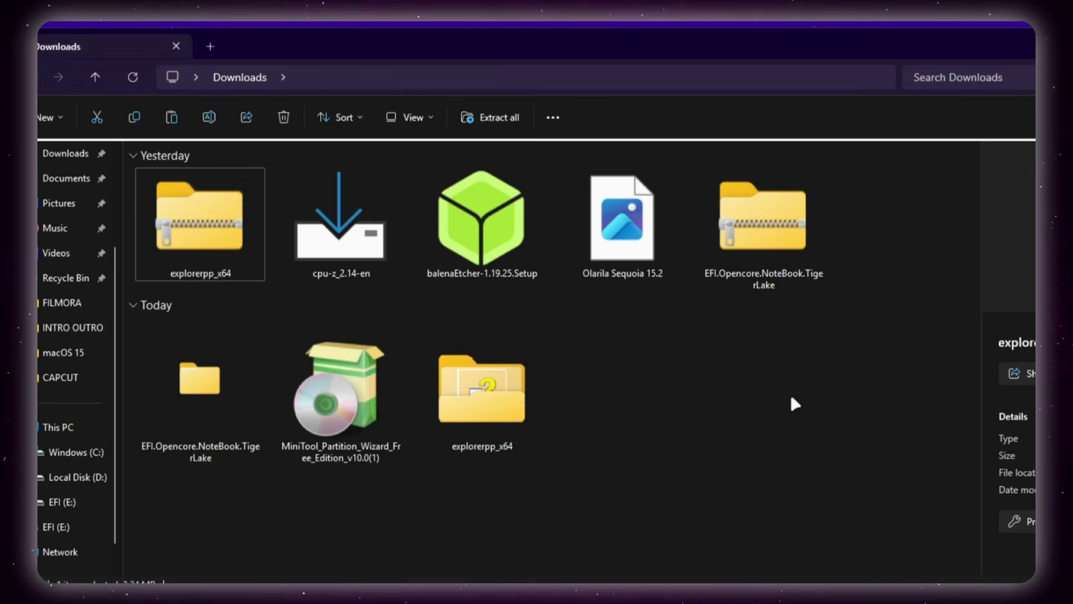
Run Explorer++ from the extracted explorerpp_x64 folder as administrator.
double_click(496, 392)
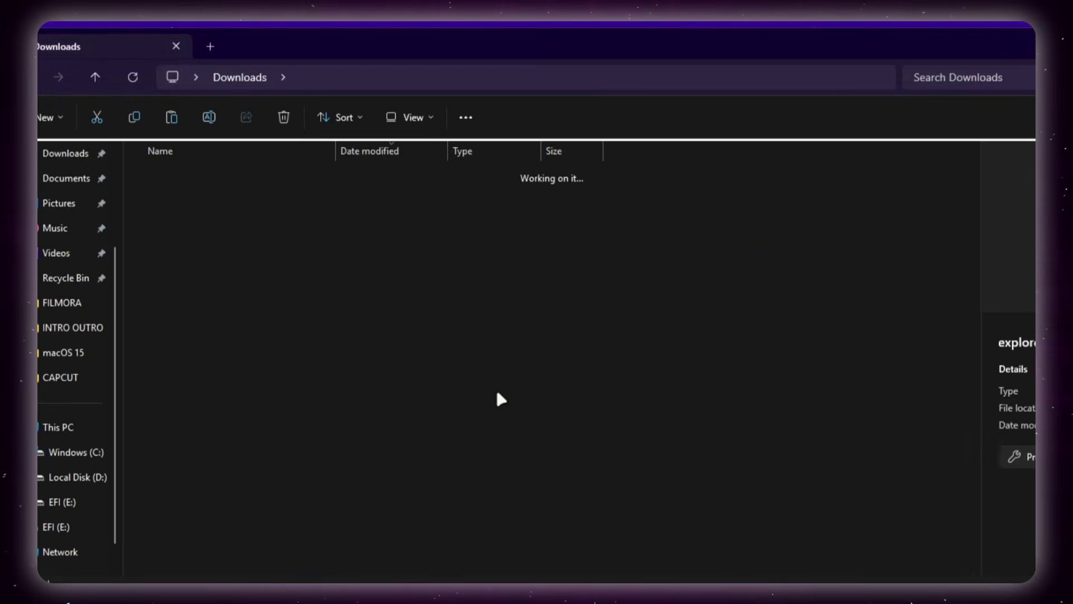
left_click(239, 223)
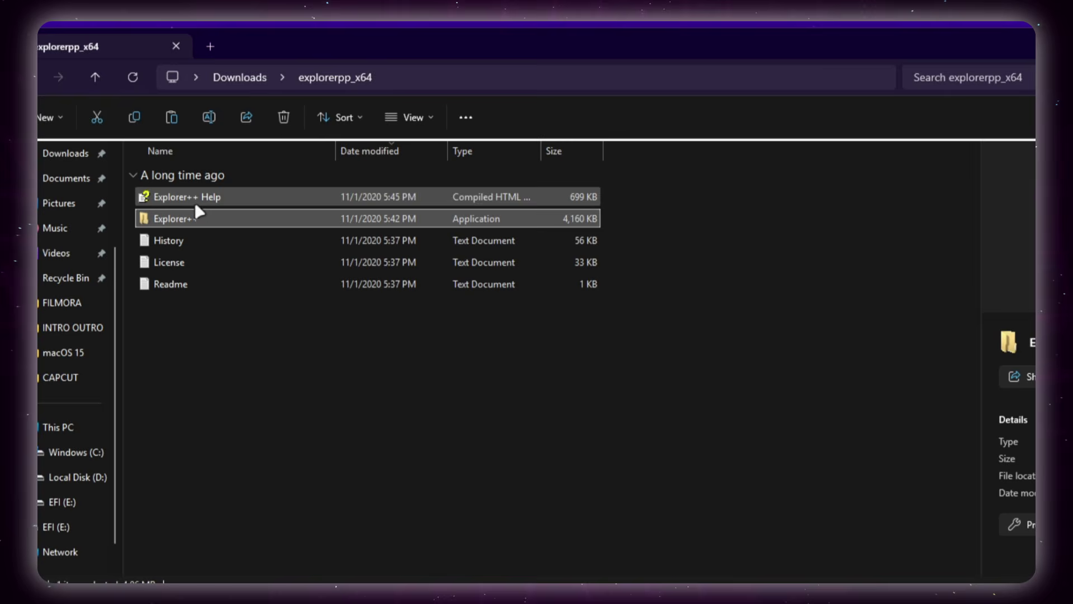
right_click(251, 226)
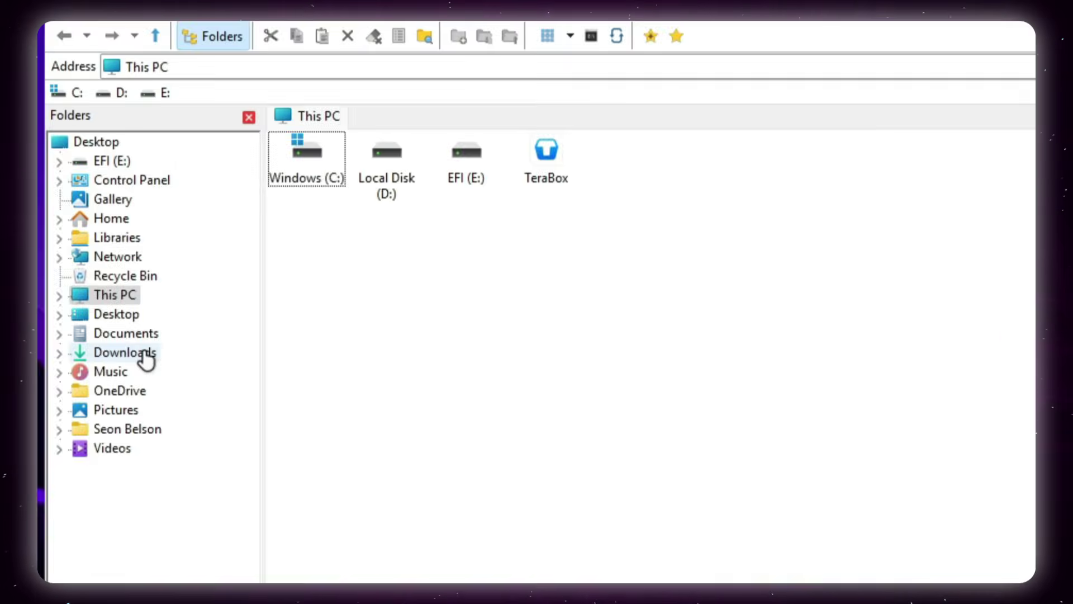
Copy the EFI folder from Downloads > EFI.Opencore.NoteBook.TigerLake.
left_click(100, 239)
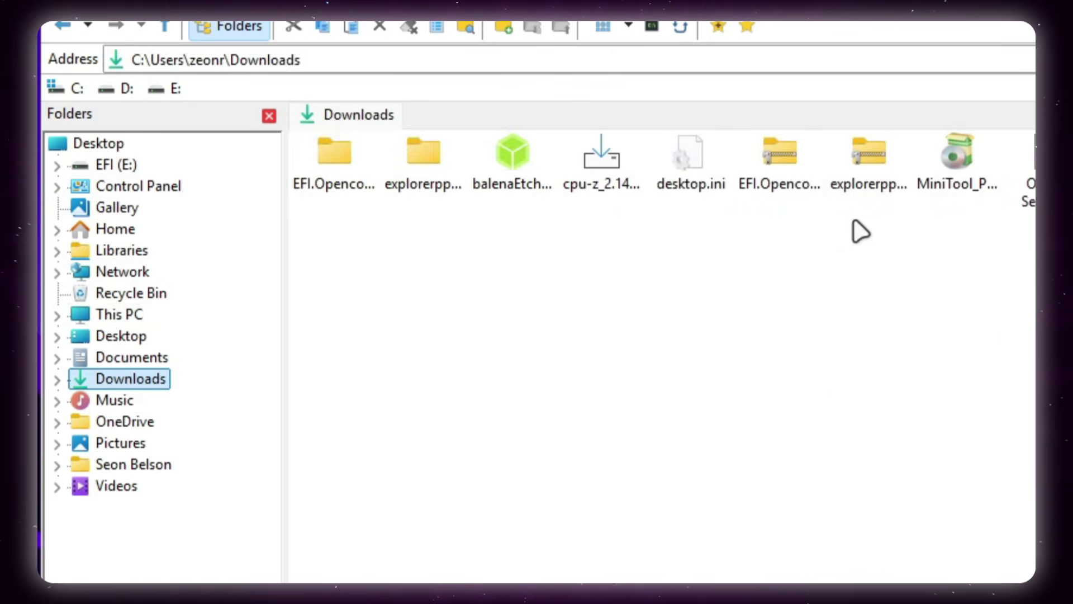
double_click(361, 181)
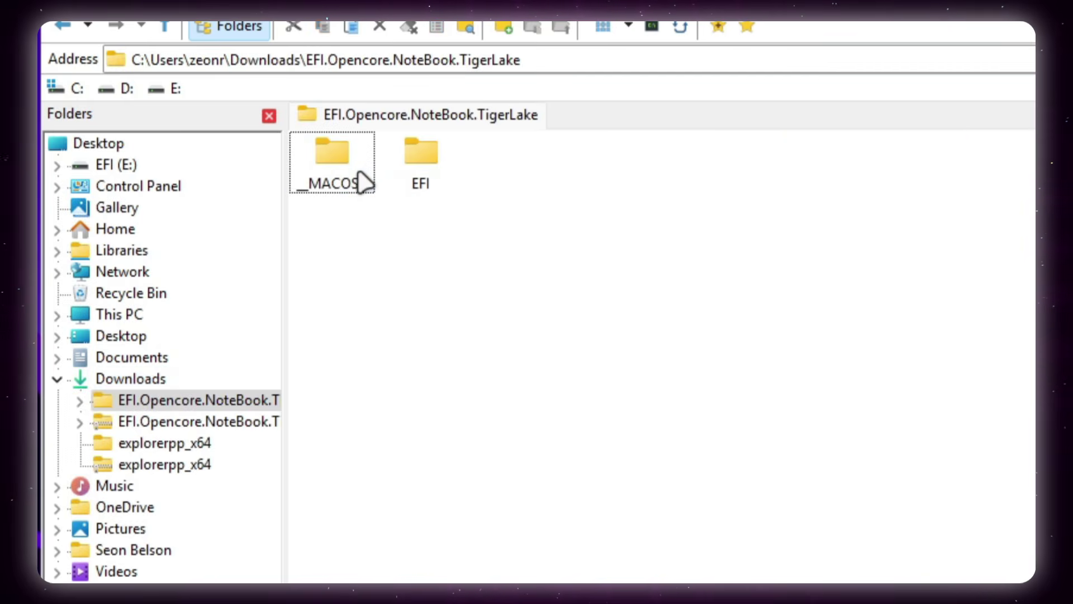
left_click(426, 152)
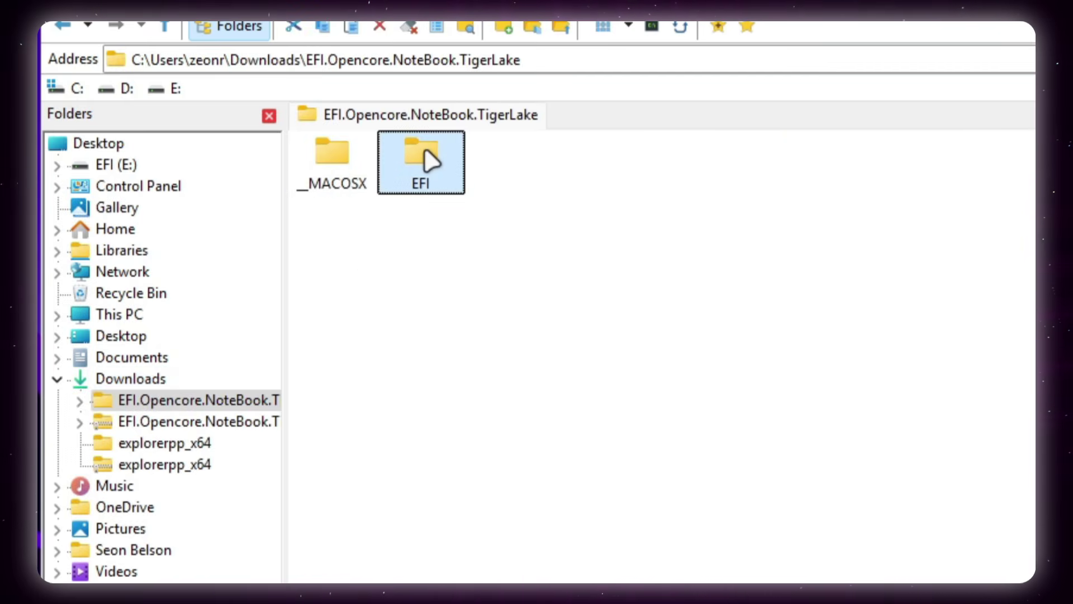
right_click(436, 136)
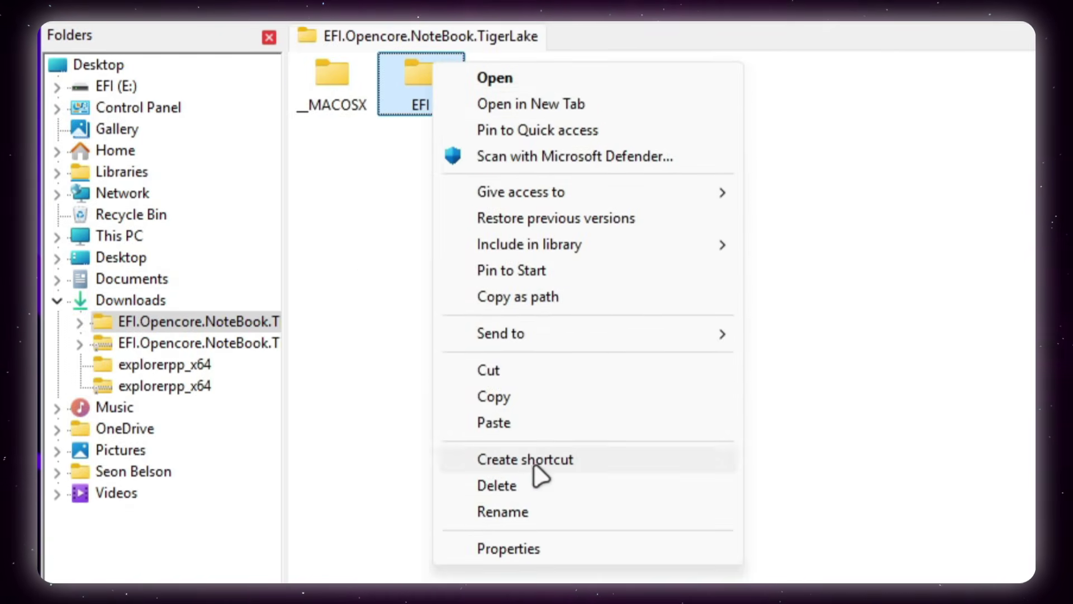
left_click(524, 403)
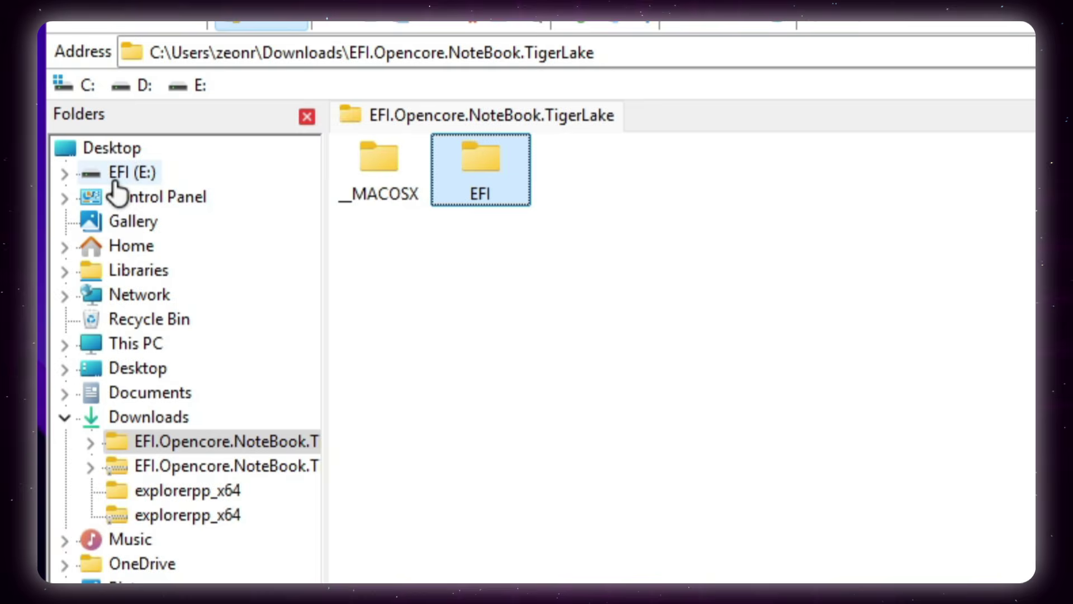
Delete everything on the EFI (E:) drive and paste the new EFI folder there.
left_click(132, 172)
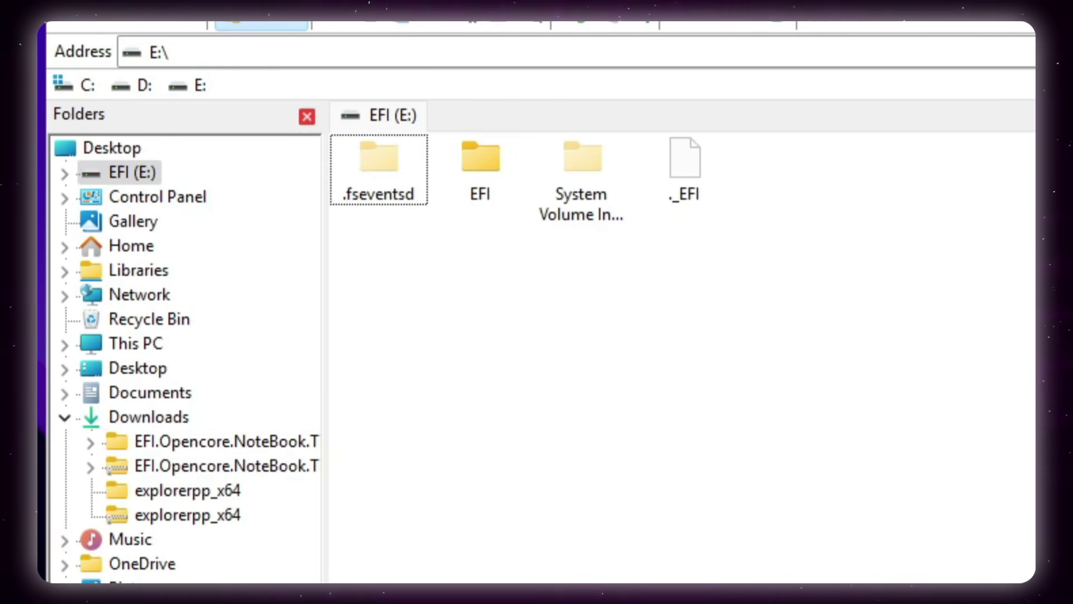
key("ctrl+a")
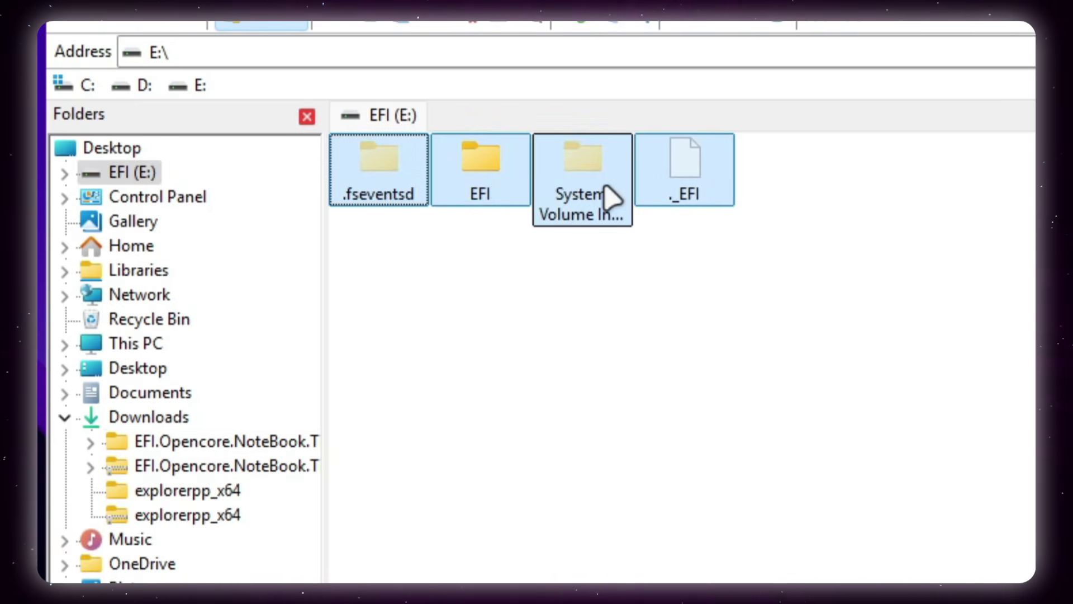
right_click(606, 130)
right_click(599, 147)
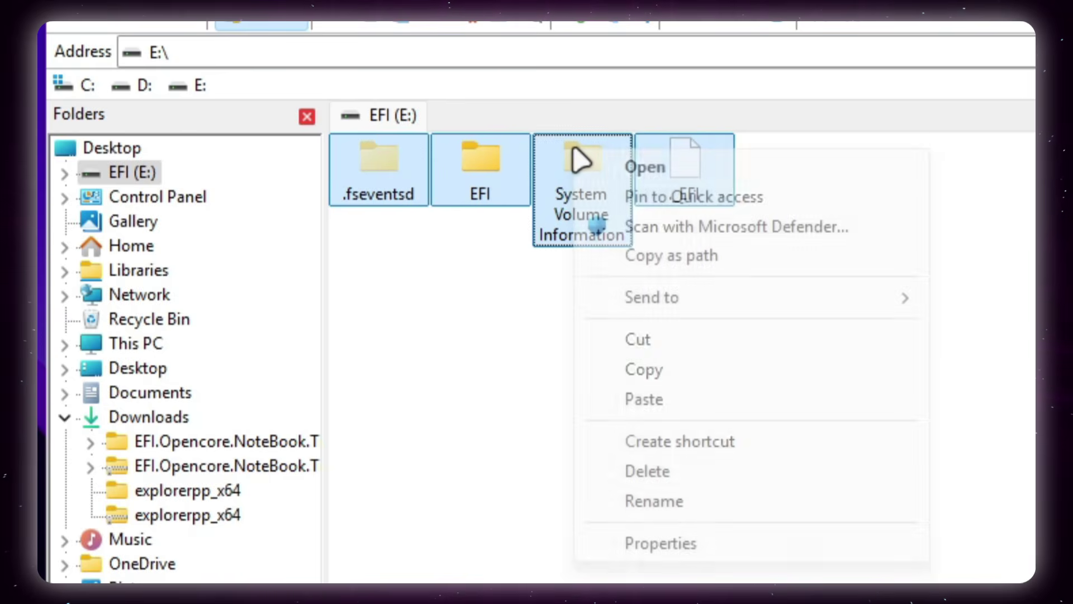
left_click(665, 427)
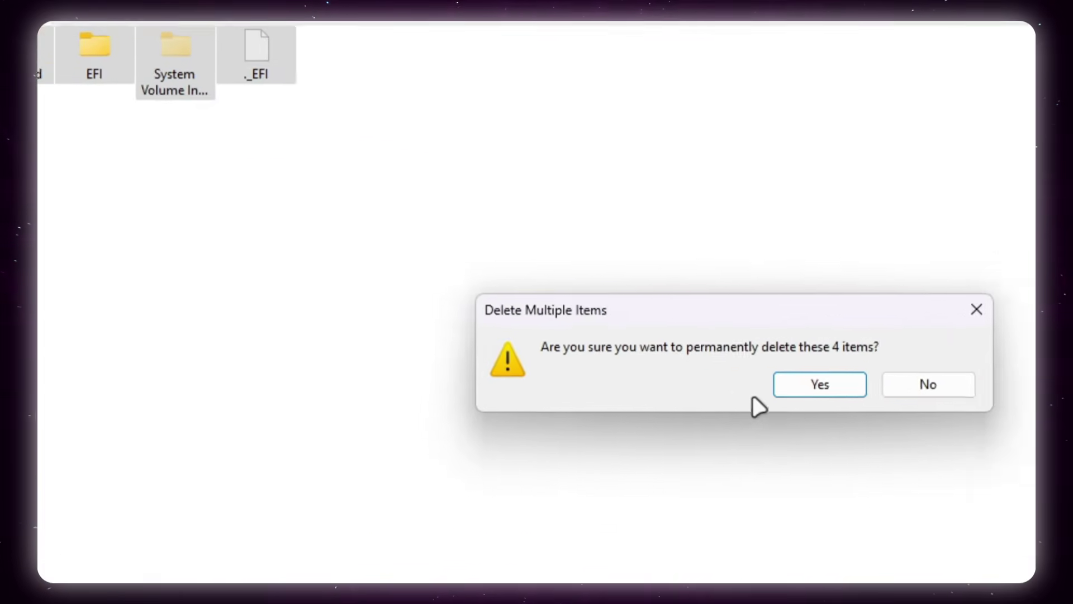
left_click(615, 329)
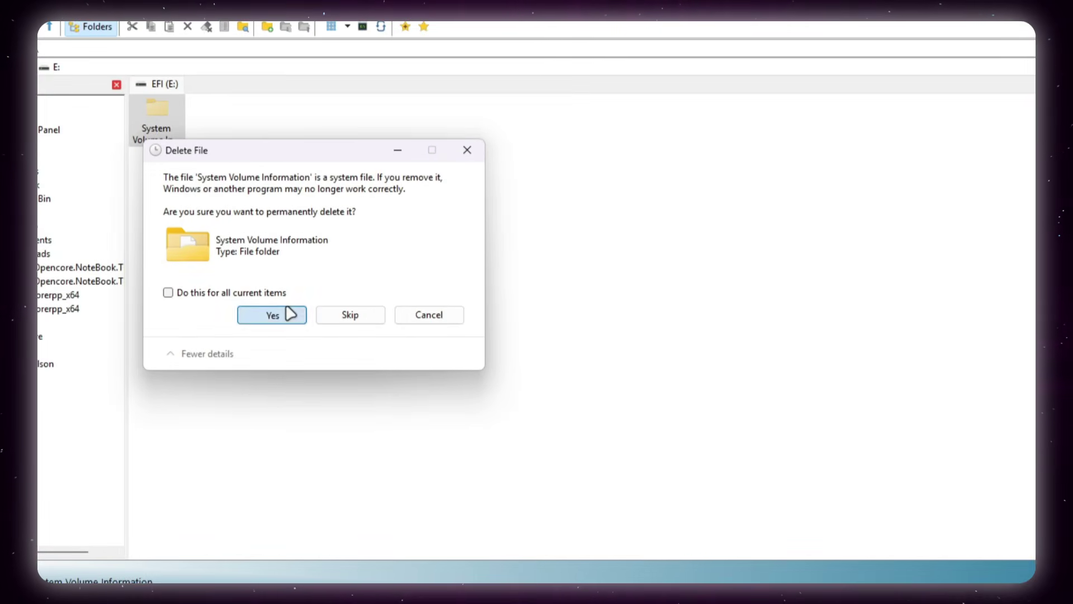
left_click(289, 314)
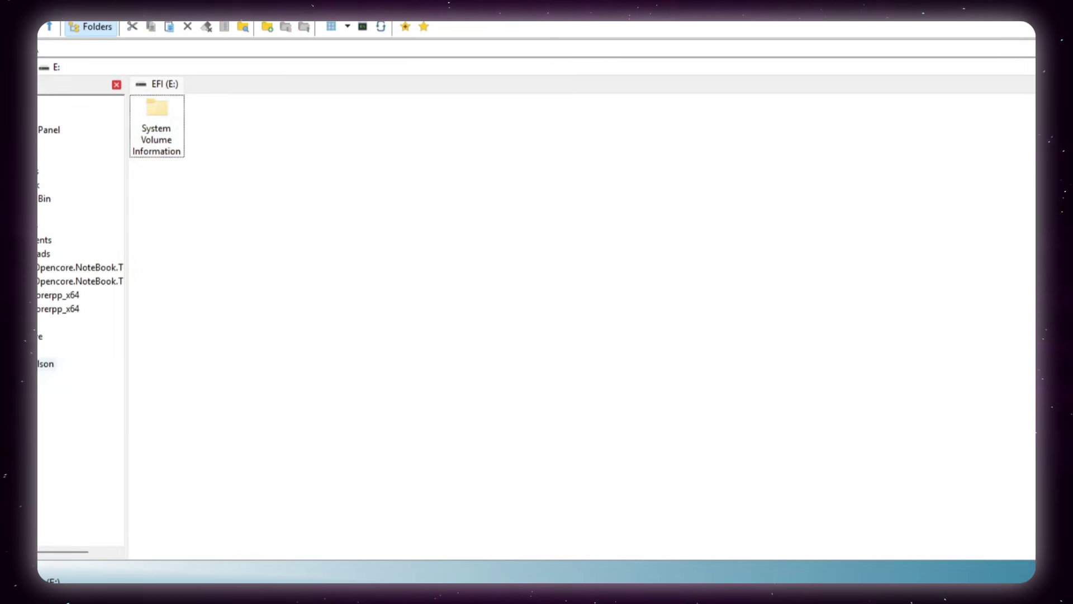
right_click(371, 189)
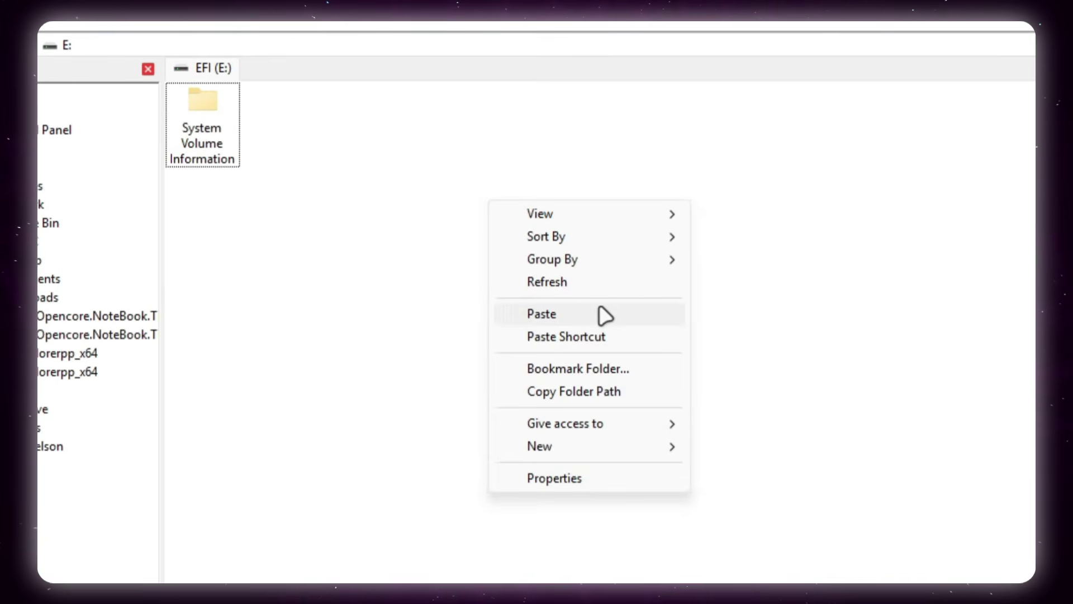
left_click(600, 319)
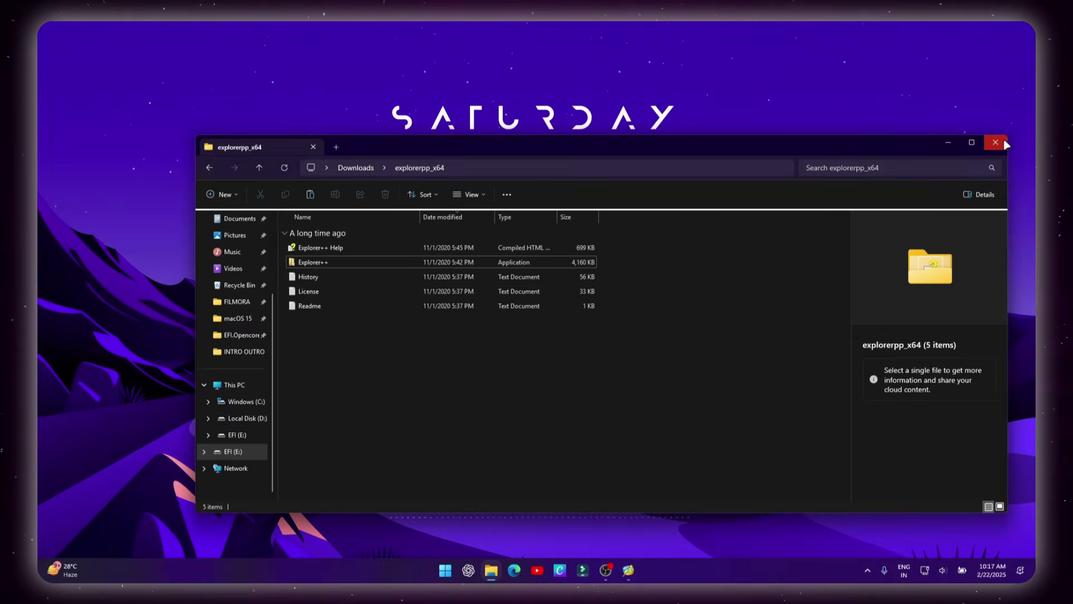
Close Explorer++ and Partition Wizard, then relaunch MiniTool Partition Wizard via Start search.
left_click(995, 143)
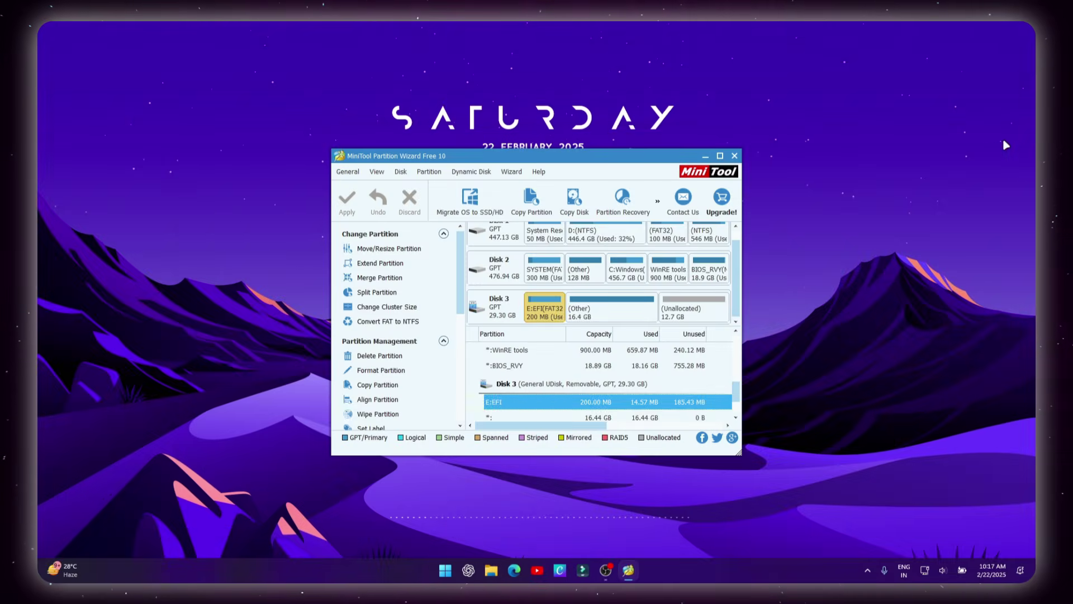
left_click(735, 156)
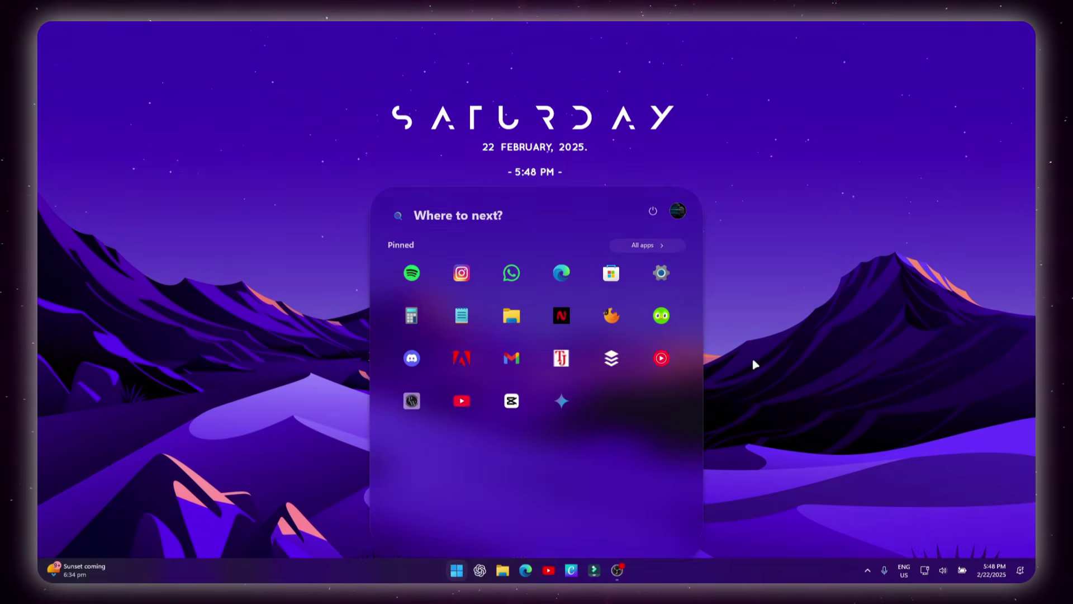
type("mini")
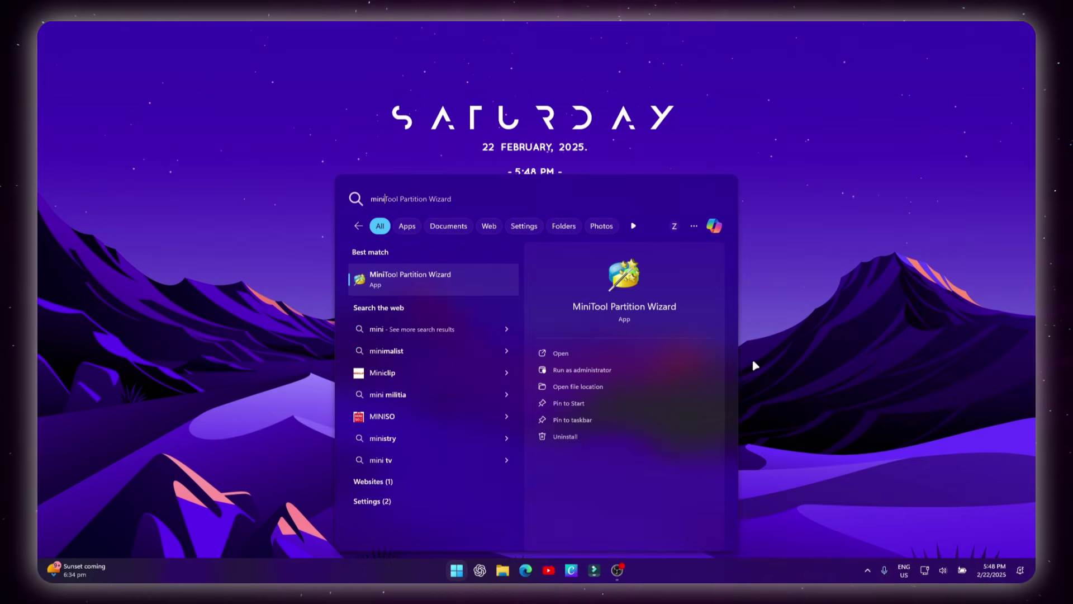
key("Return")
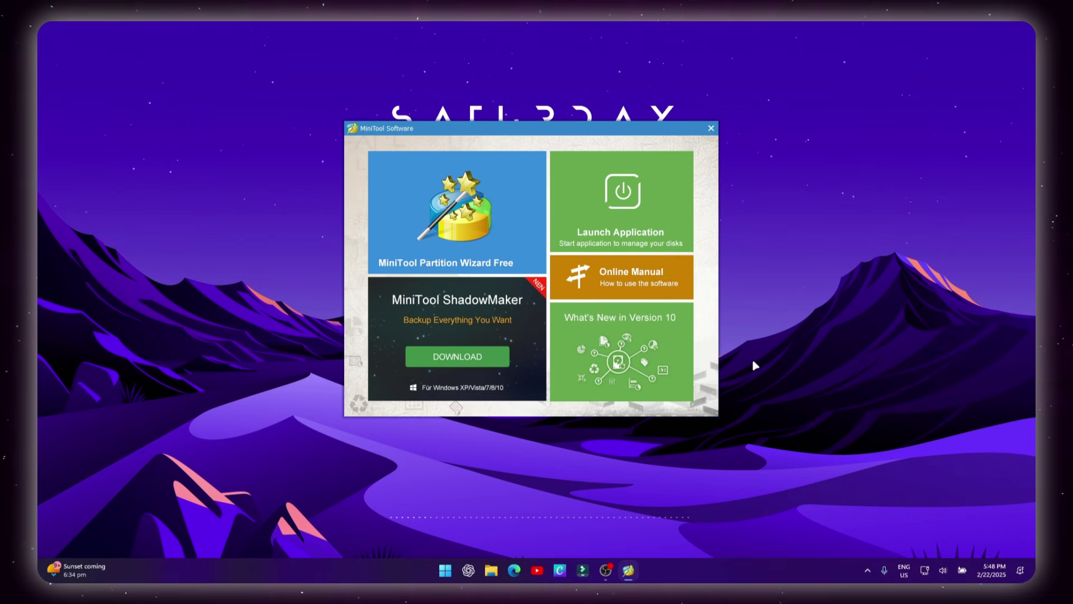
left_click(615, 213)
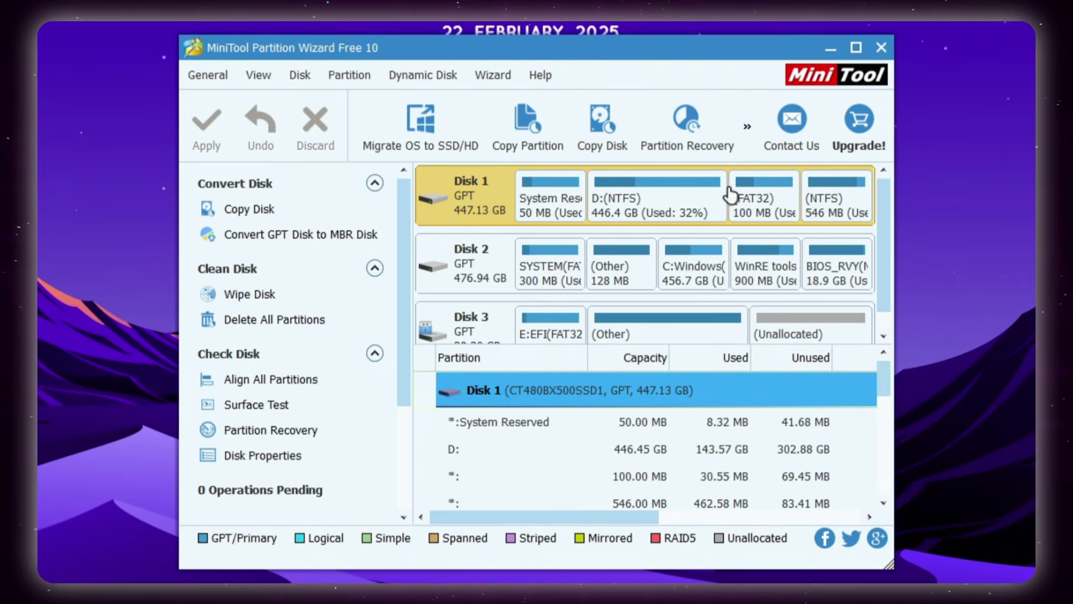
Split Disk 1's D: partition to create a new 100 GB F: partition.
left_click(619, 212)
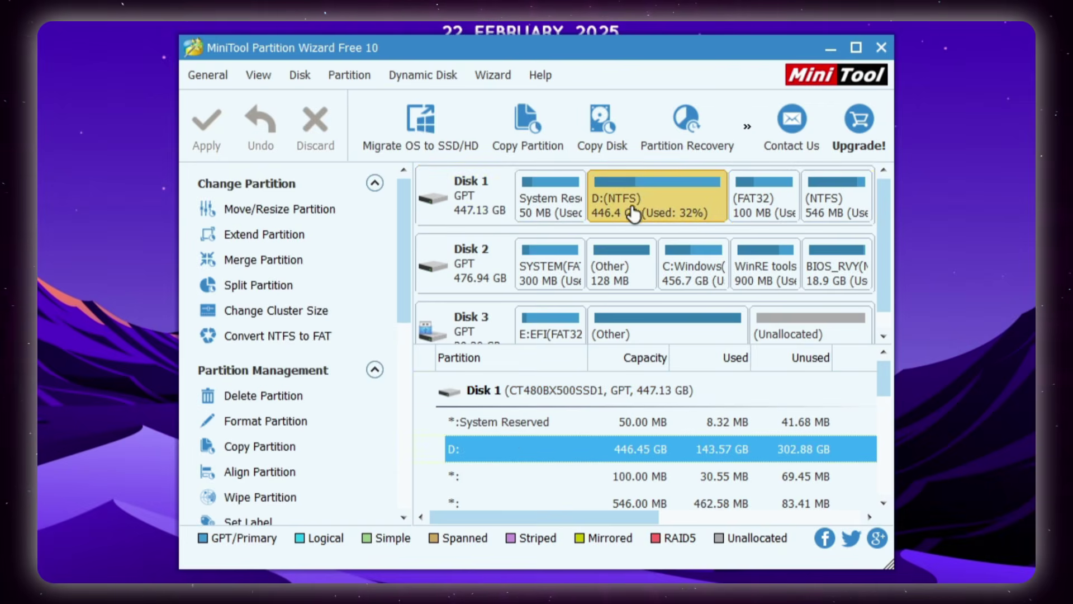
left_click(512, 208)
left_click(670, 208)
right_click(670, 208)
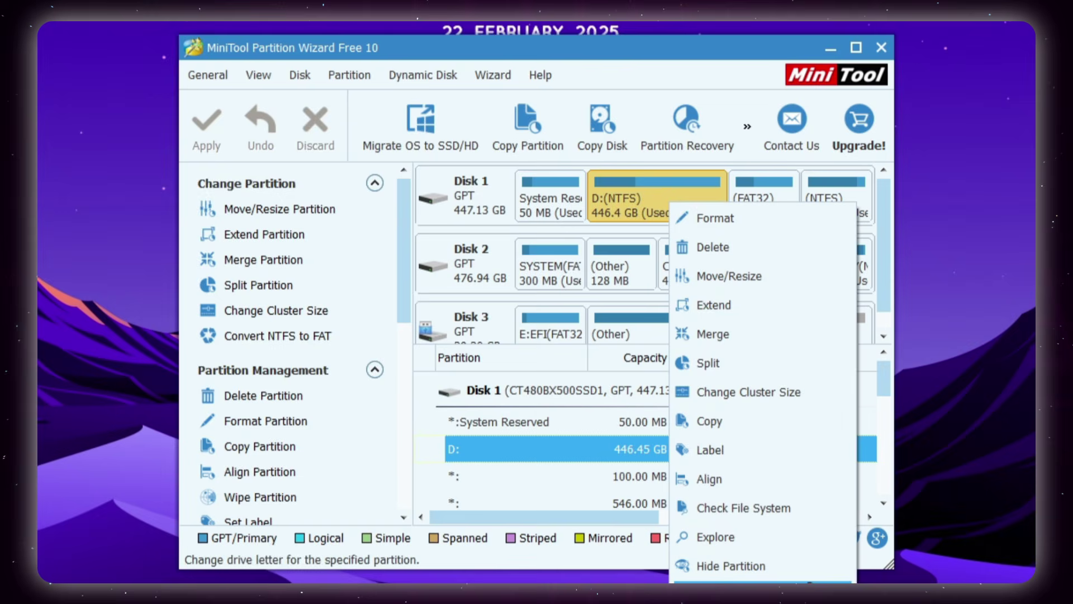
left_click(730, 370)
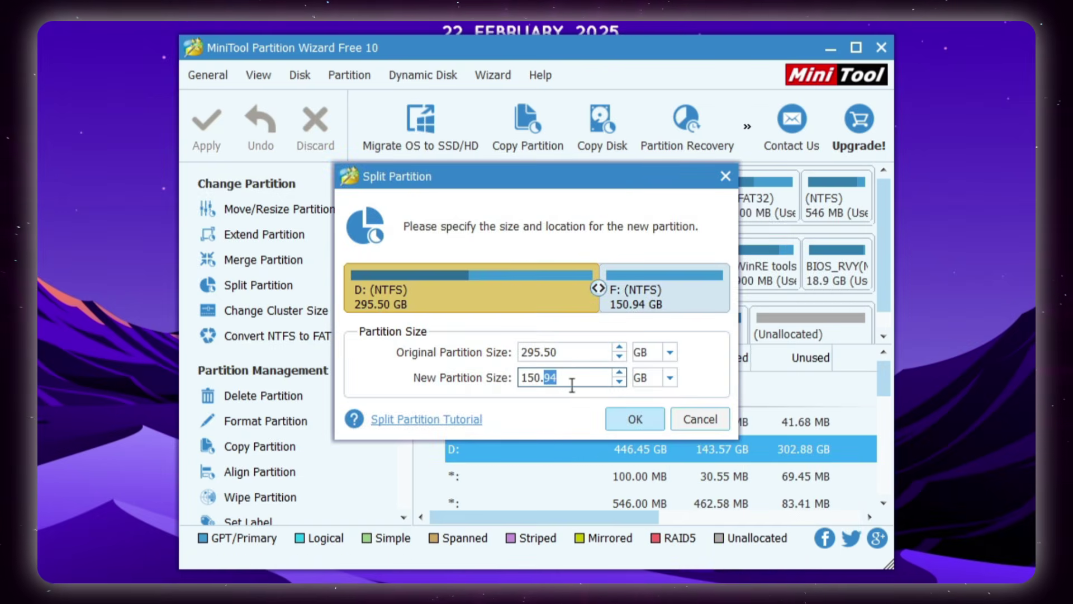
type("100")
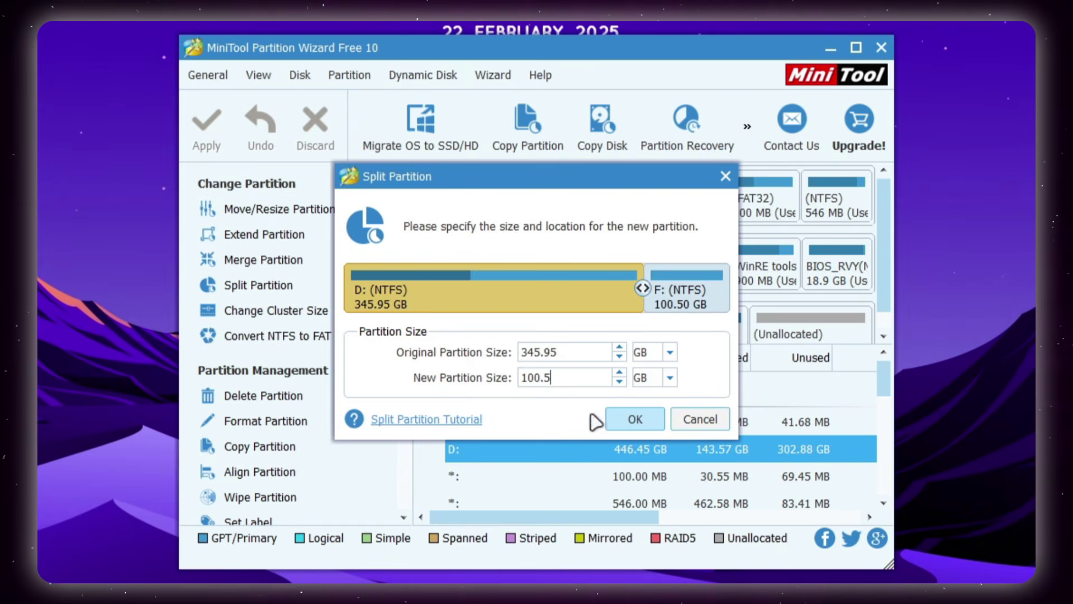
left_click(642, 423)
Apply the pending split, acknowledge success, and close Partition Wizard.
left_click(216, 124)
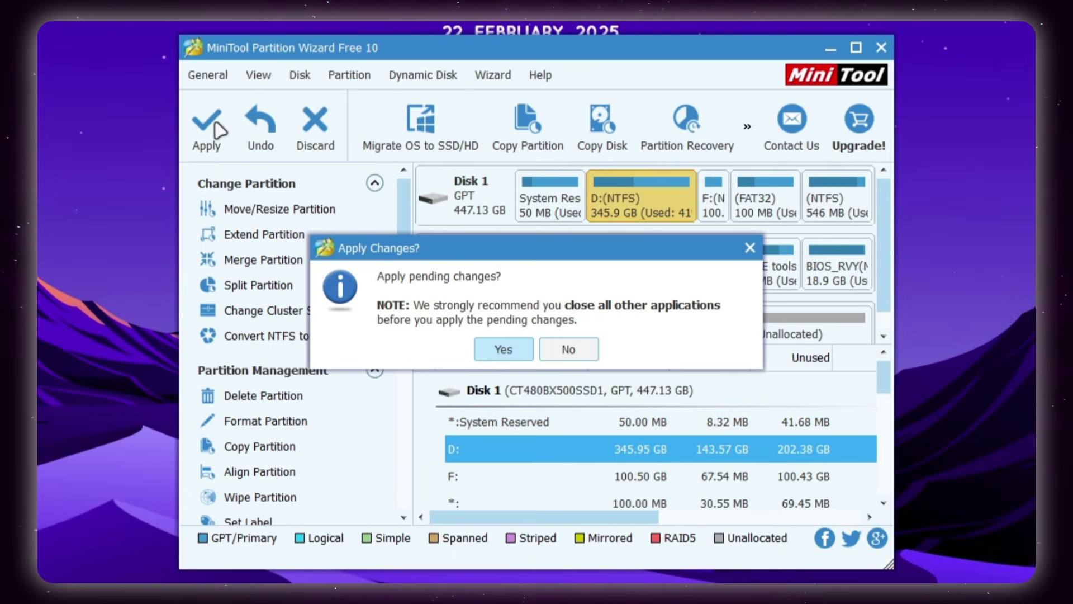
left_click(506, 349)
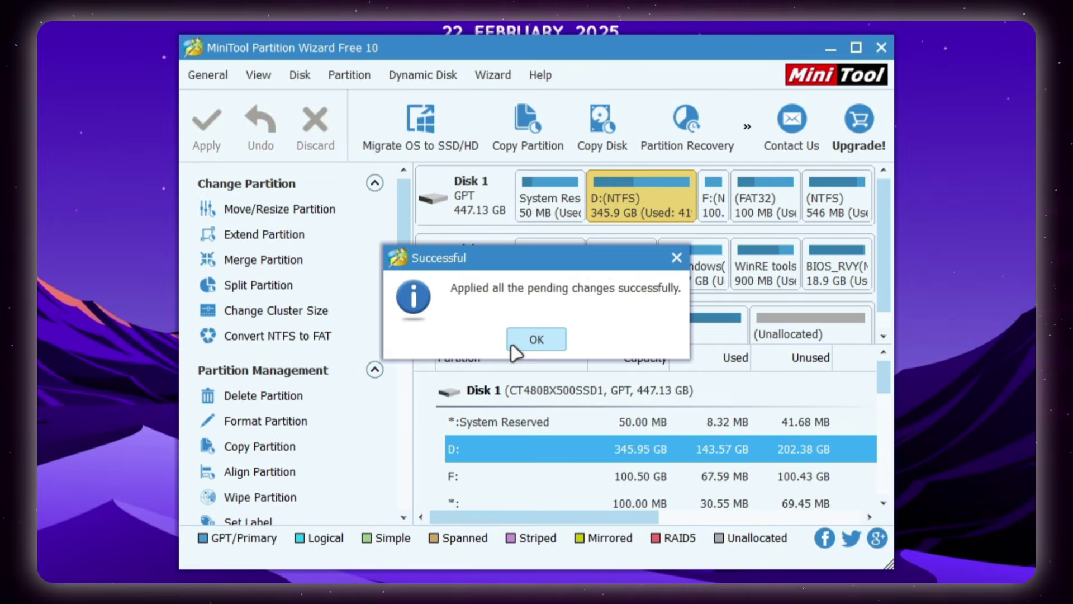
left_click(519, 342)
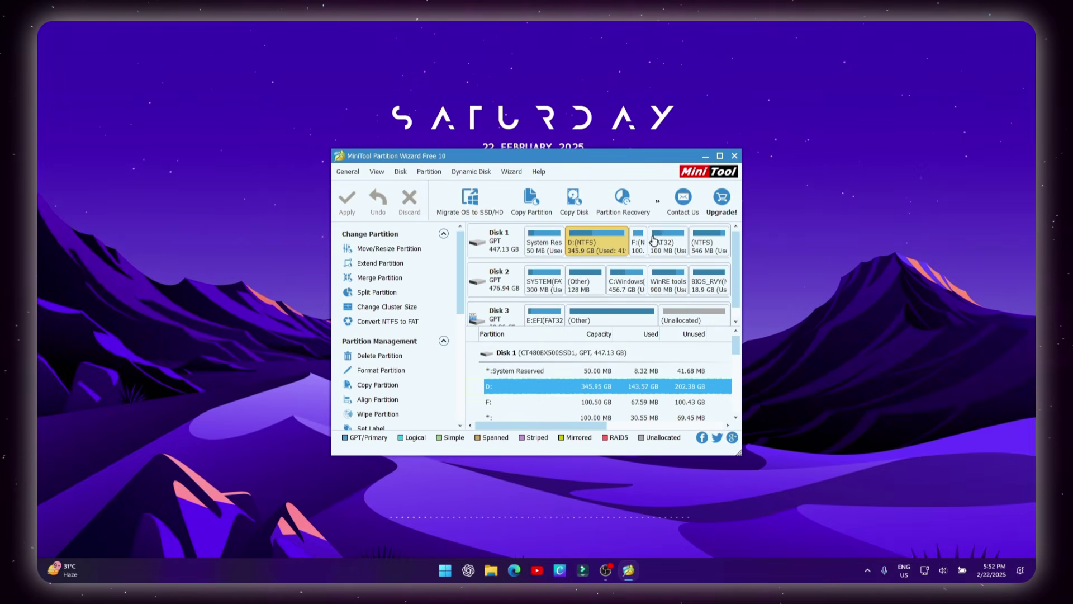
left_click(735, 156)
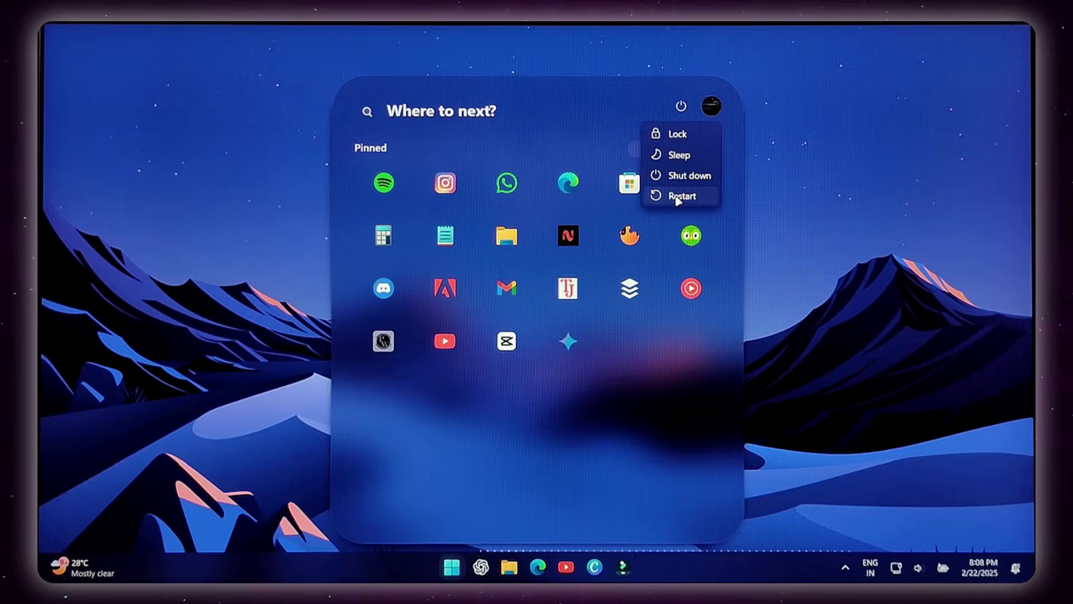
Restart into MSI Click BIOS and set Fast Boot to Disabled on the Boot page.
left_click(678, 197)
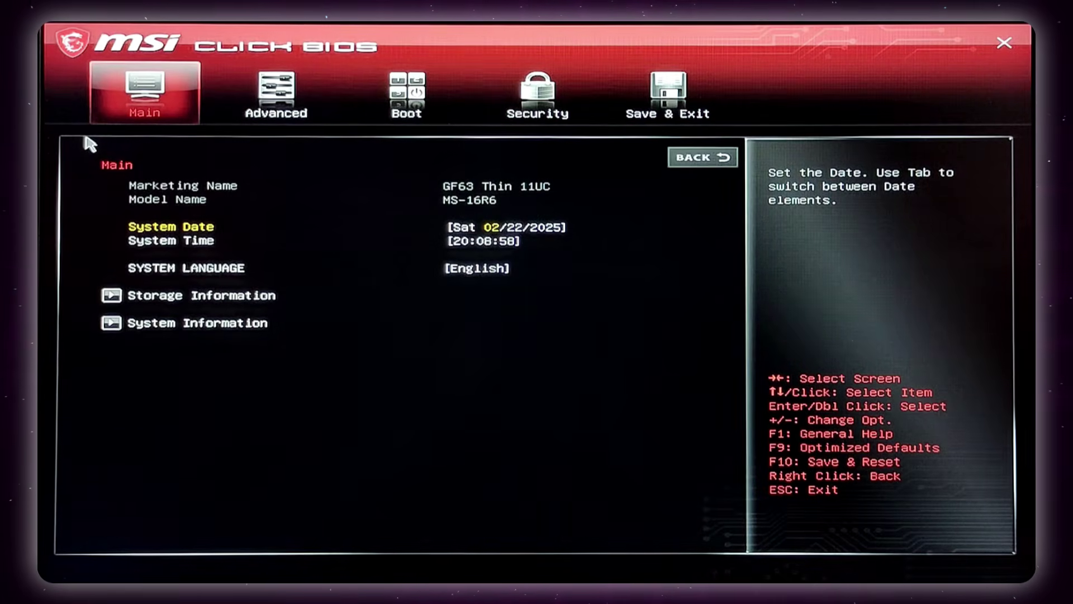
key("Right")
key("Right")
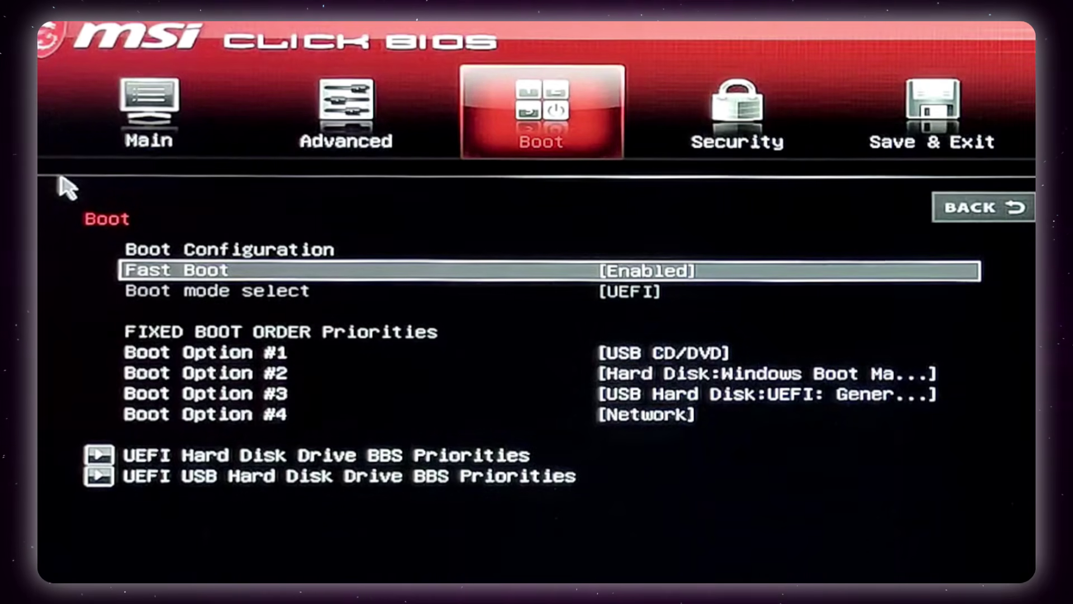
double_click(644, 274)
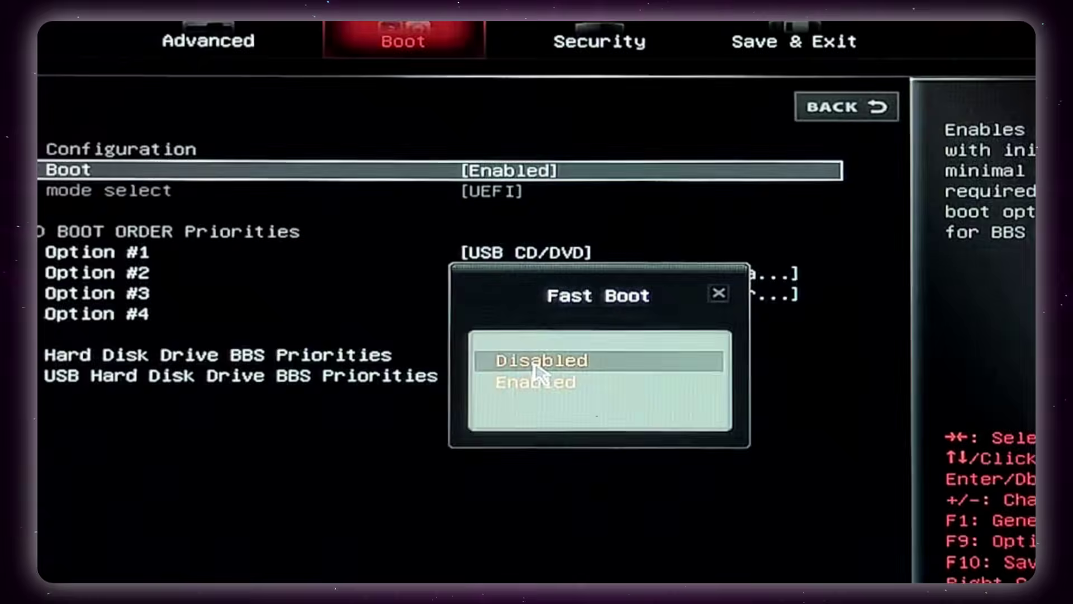
left_click(534, 364)
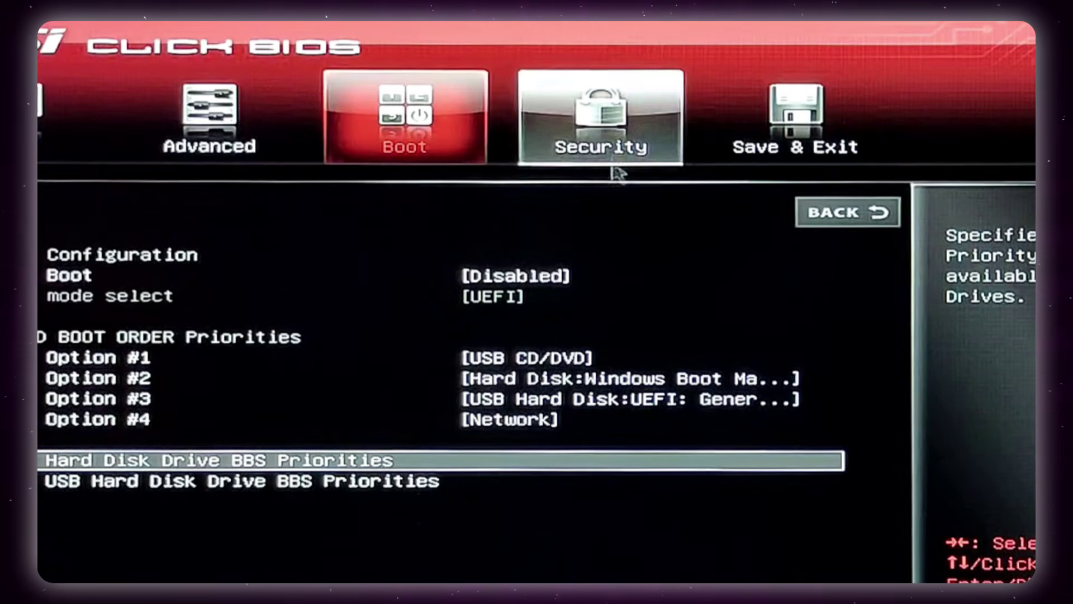
Disable Secure Boot Support under Security > Secure Boot.
left_click(609, 142)
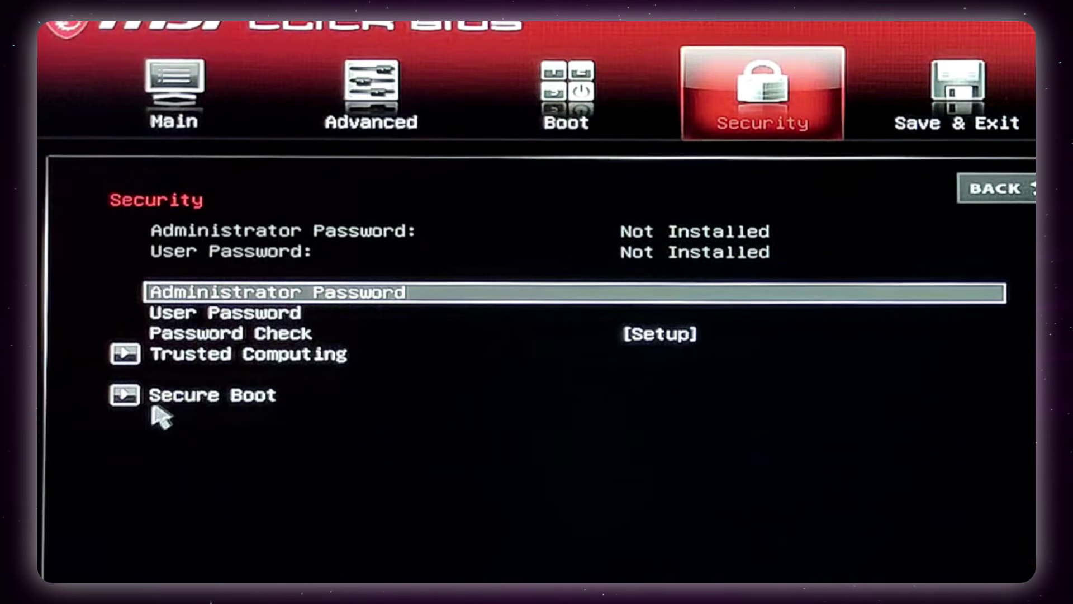
double_click(187, 398)
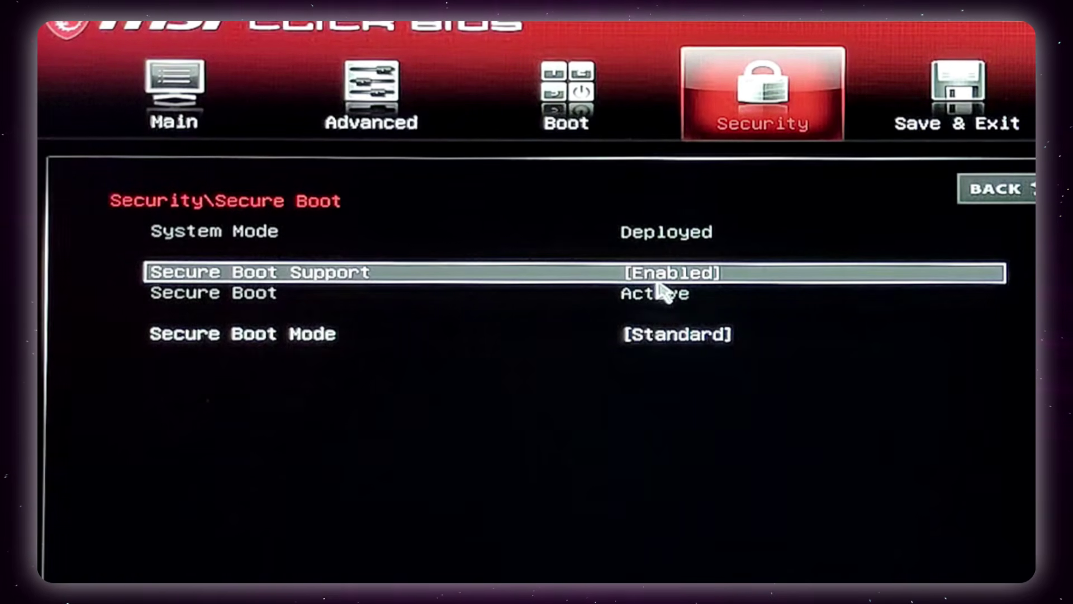
double_click(657, 279)
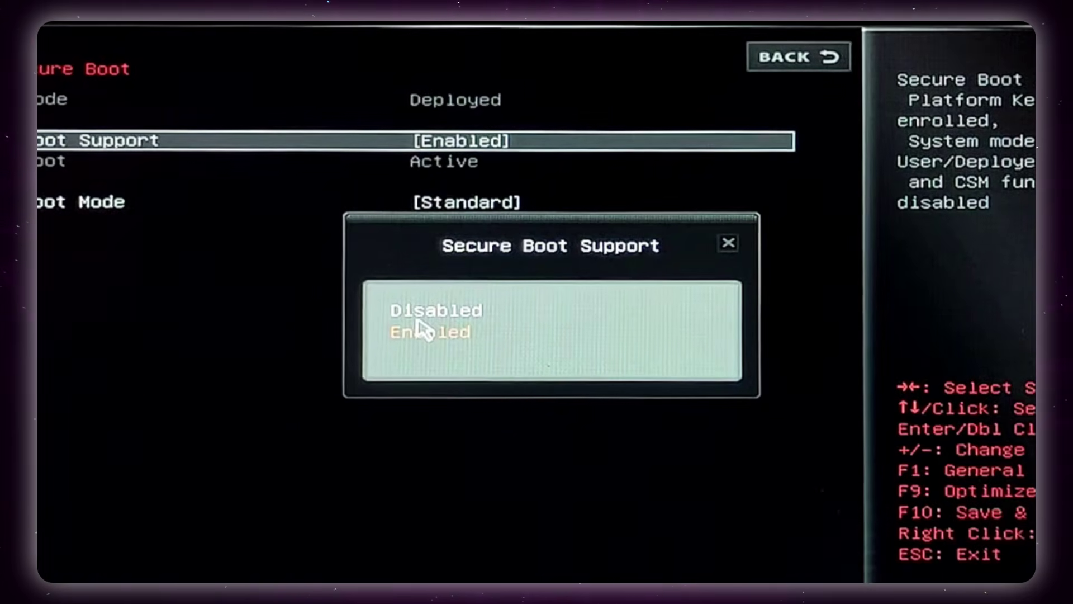
double_click(418, 319)
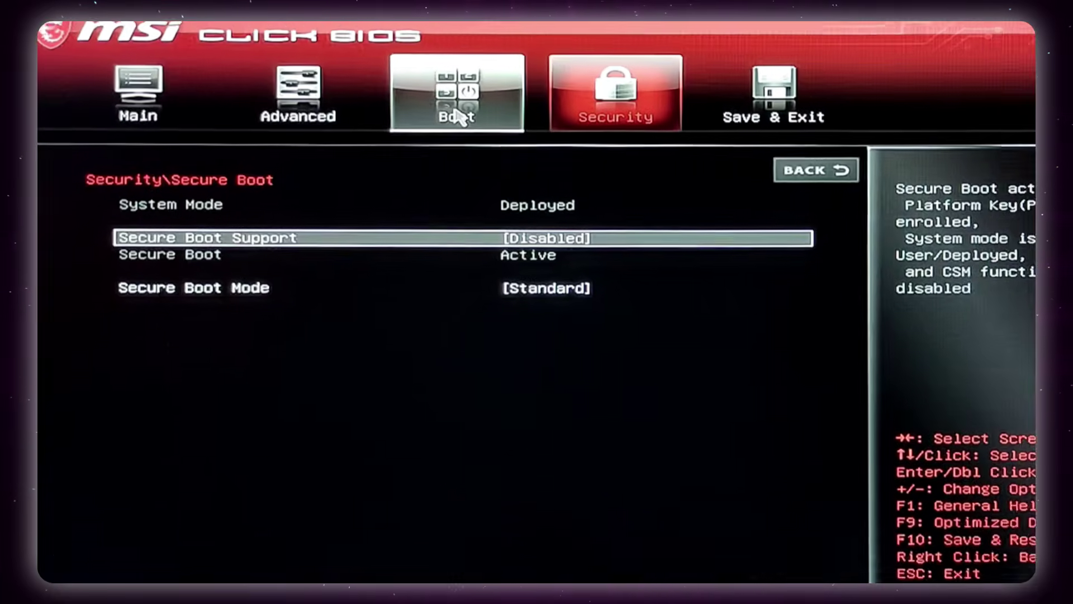
Set Boot Option #1 to the USB Hard Disk UEFI drive.
left_click(407, 114)
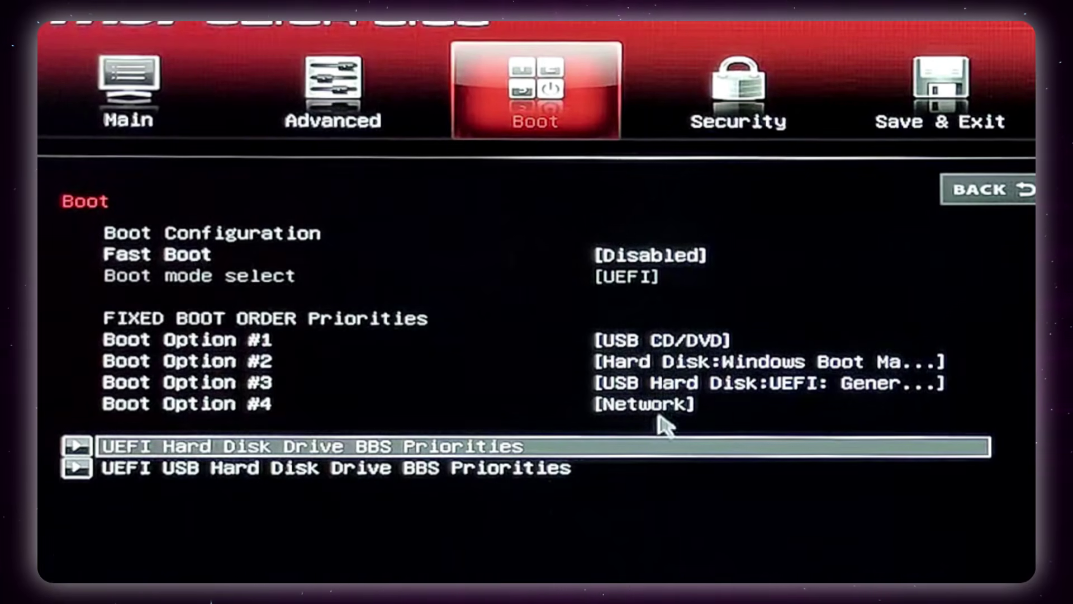
left_click(679, 388)
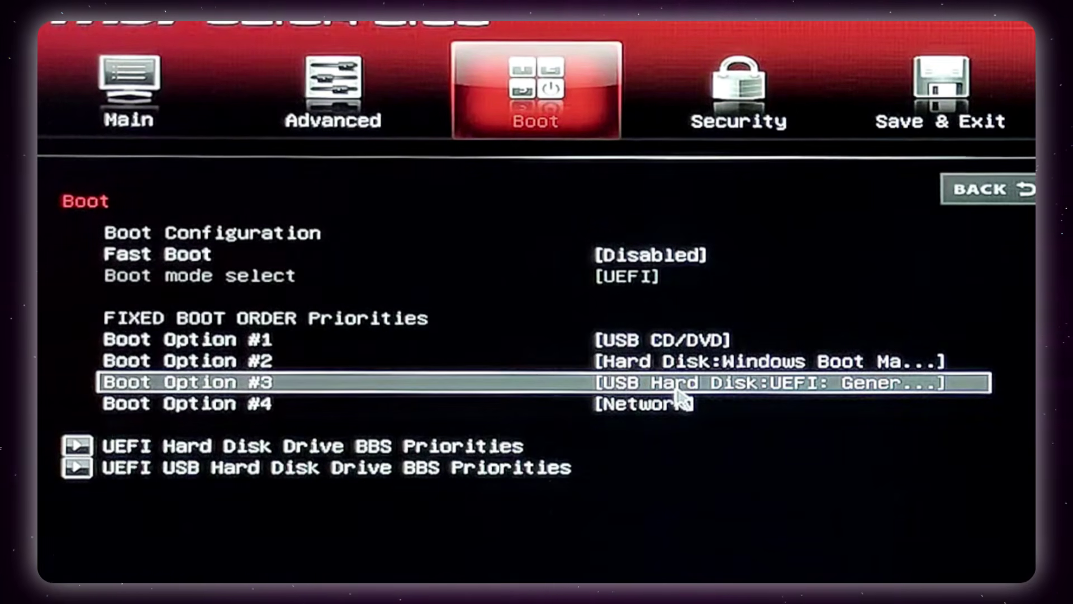
left_click(668, 340)
double_click(671, 341)
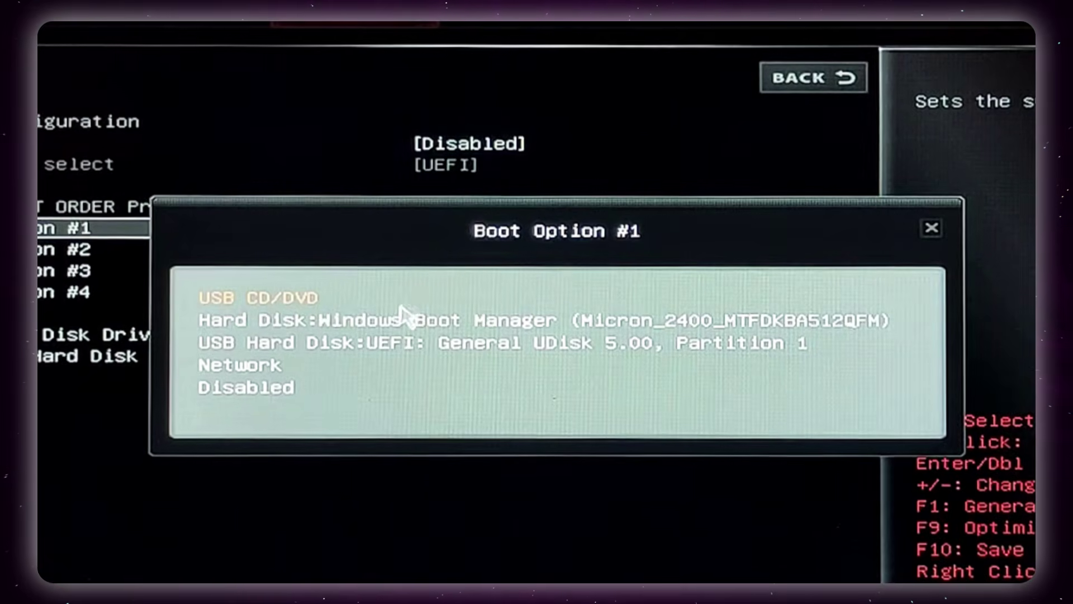
left_click(483, 343)
double_click(485, 344)
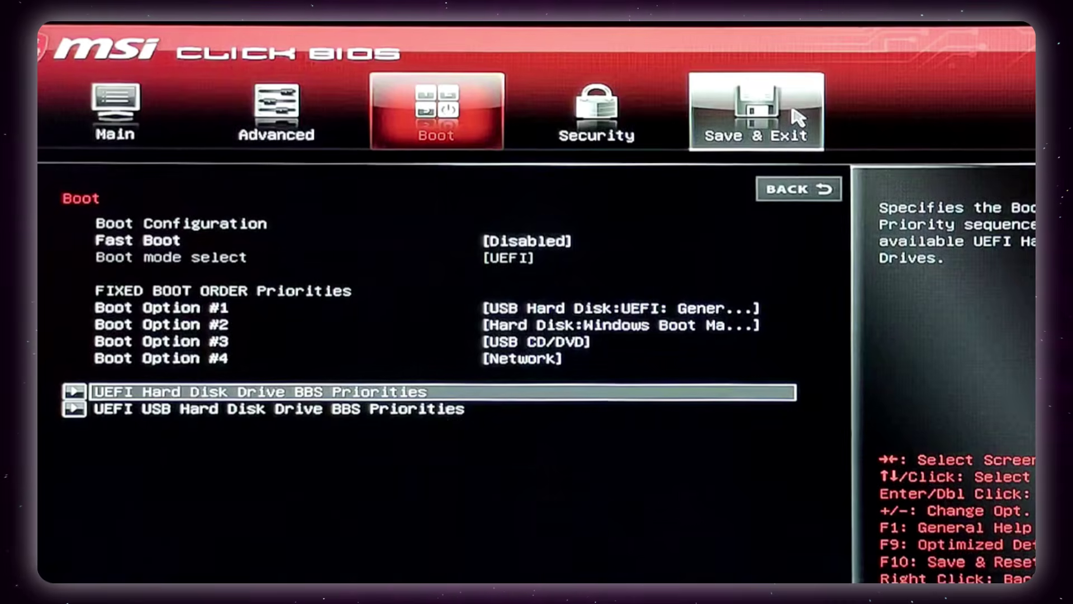
Choose Save Changes and Reset under Save & Exit and confirm with Yes.
left_click(798, 116)
double_click(292, 227)
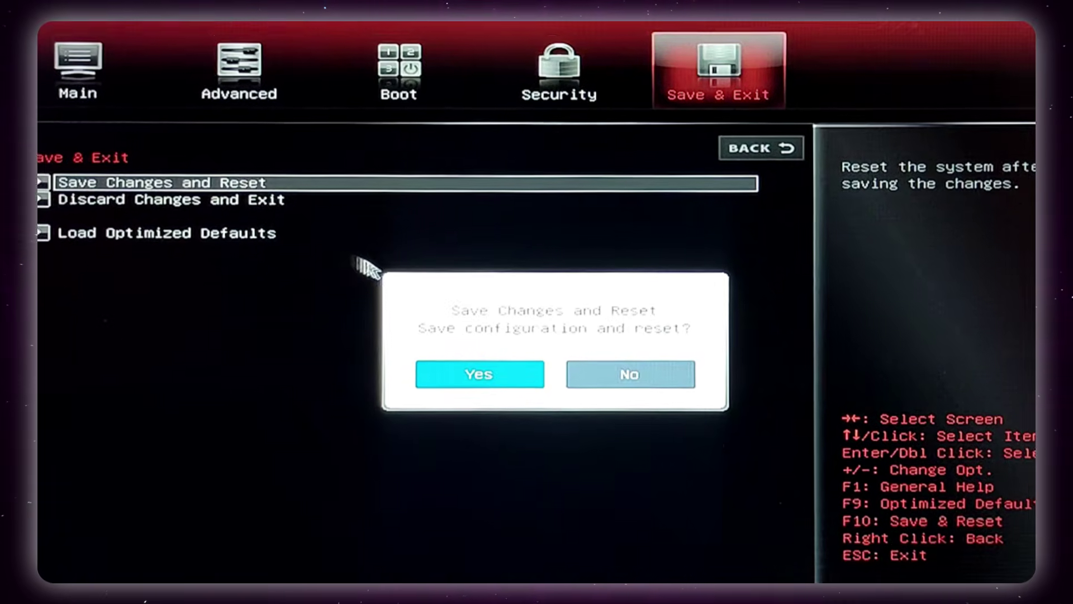
left_click(542, 418)
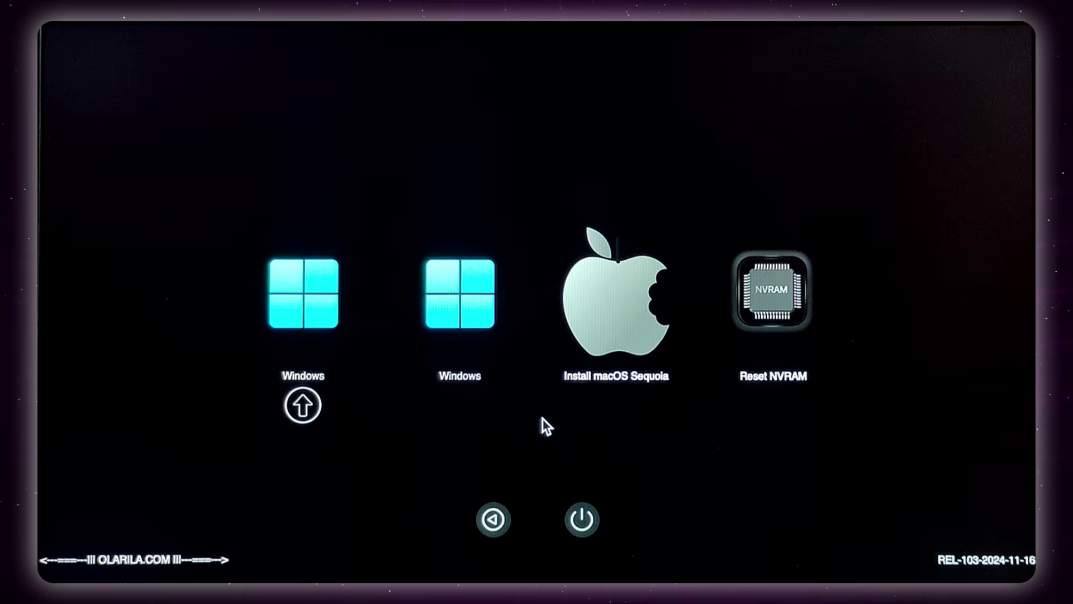
Boot Install macOS Sequoia from OpenCore and continue in English into Recovery.
double_click(589, 329)
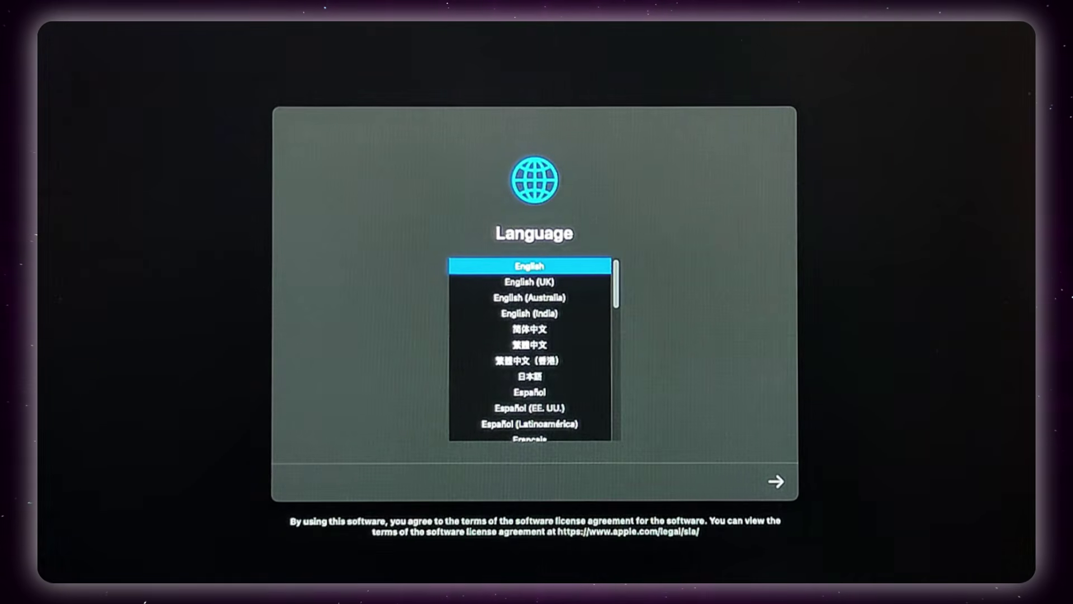
left_click(777, 485)
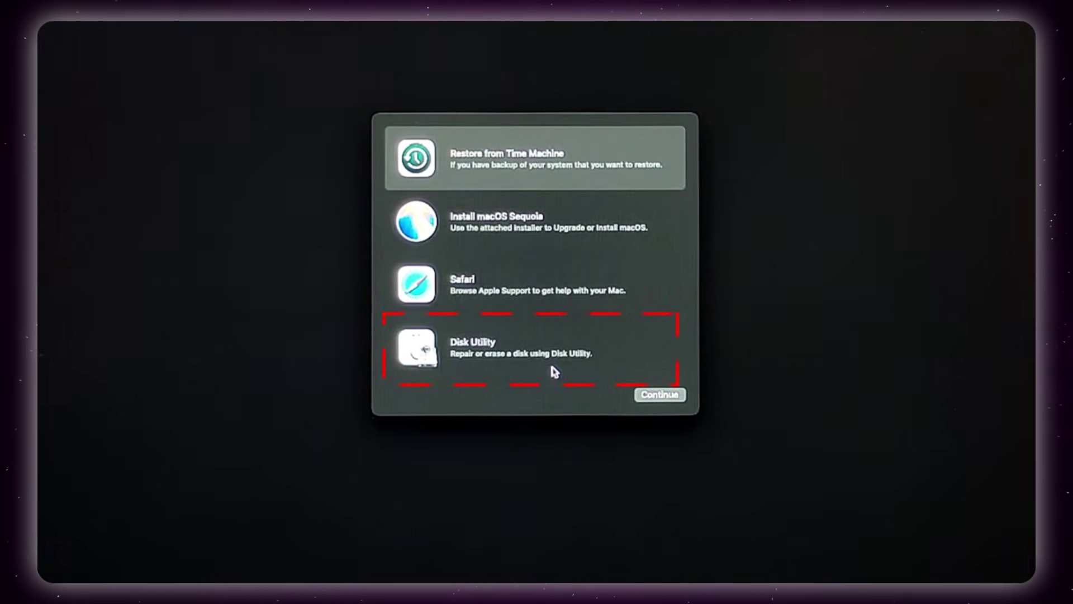
Open Disk Utility, show all devices, then select disk1s2 and the 107.91 GB disk1s3.
left_click(483, 349)
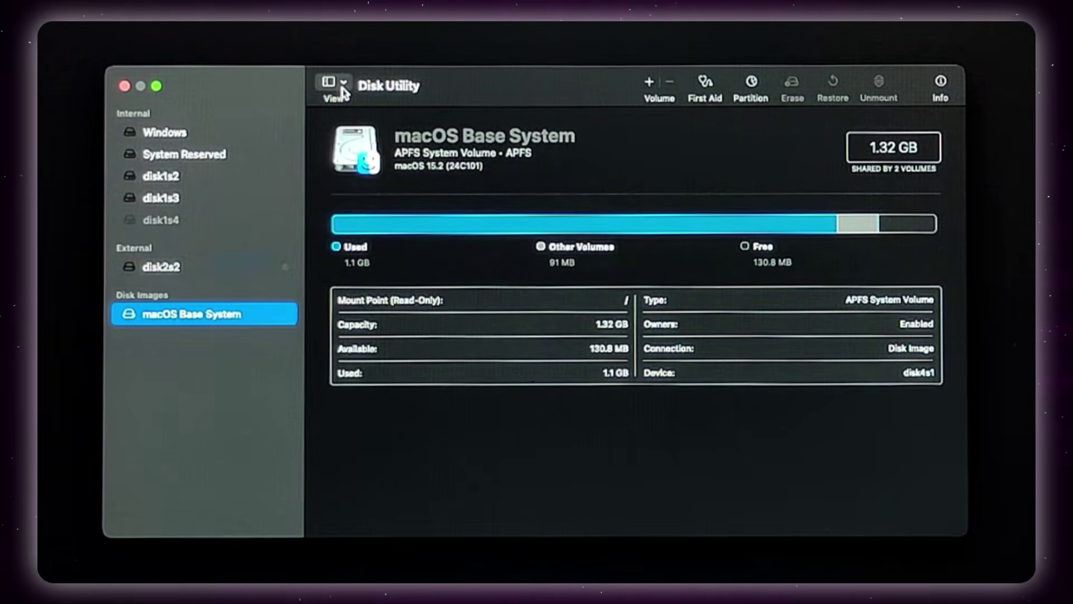
left_click(336, 85)
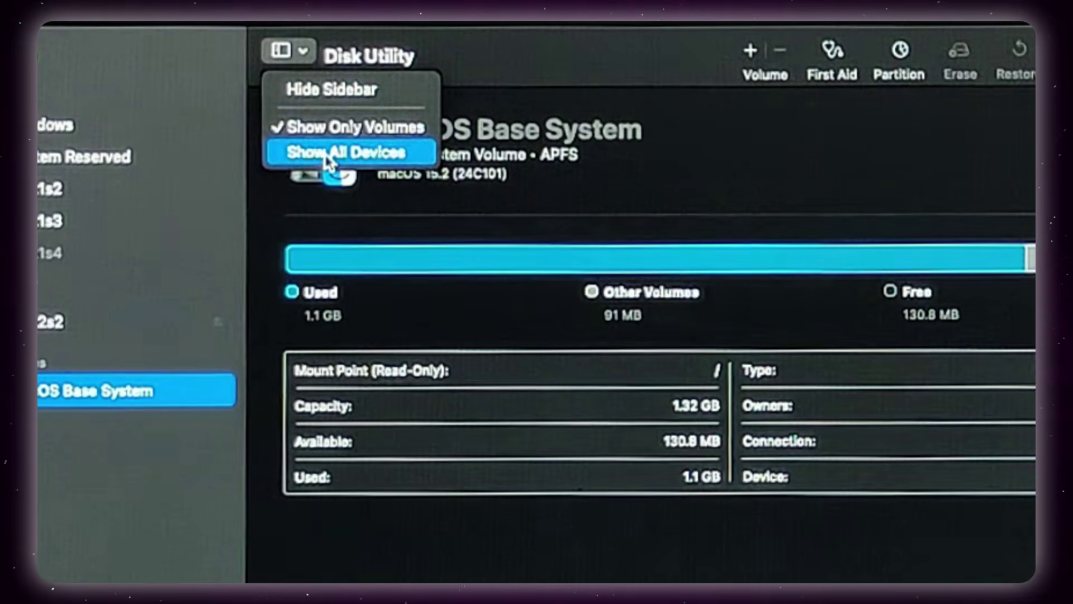
left_click(328, 159)
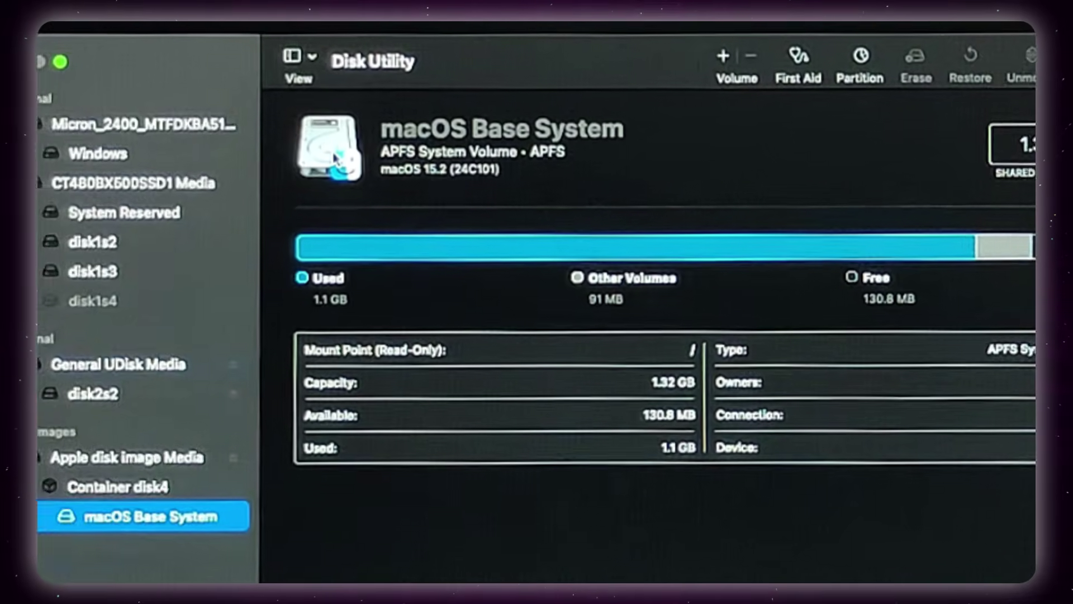
left_click(168, 214)
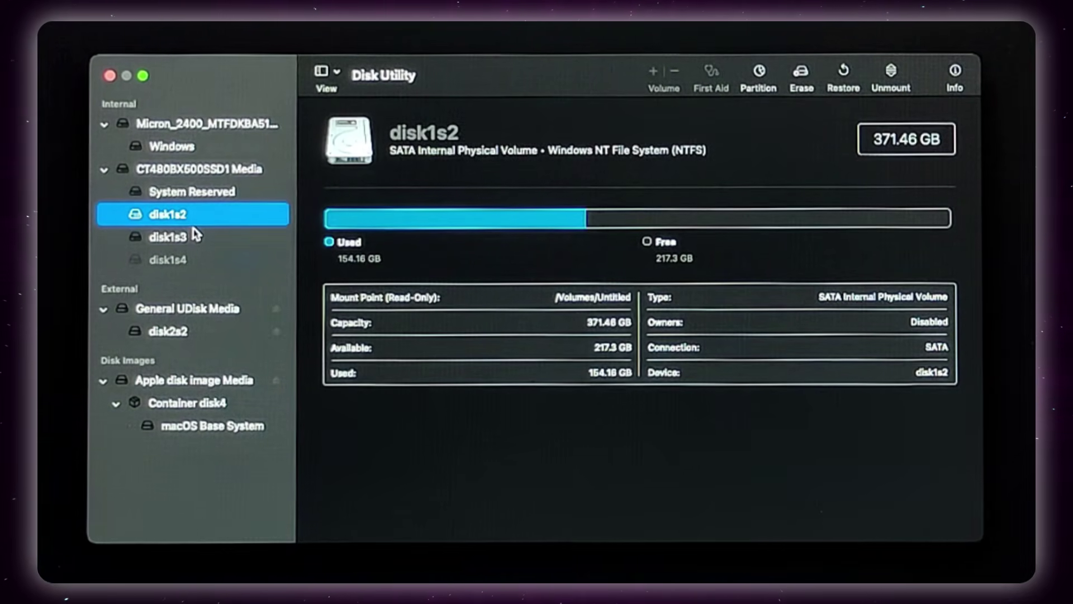
left_click(196, 233)
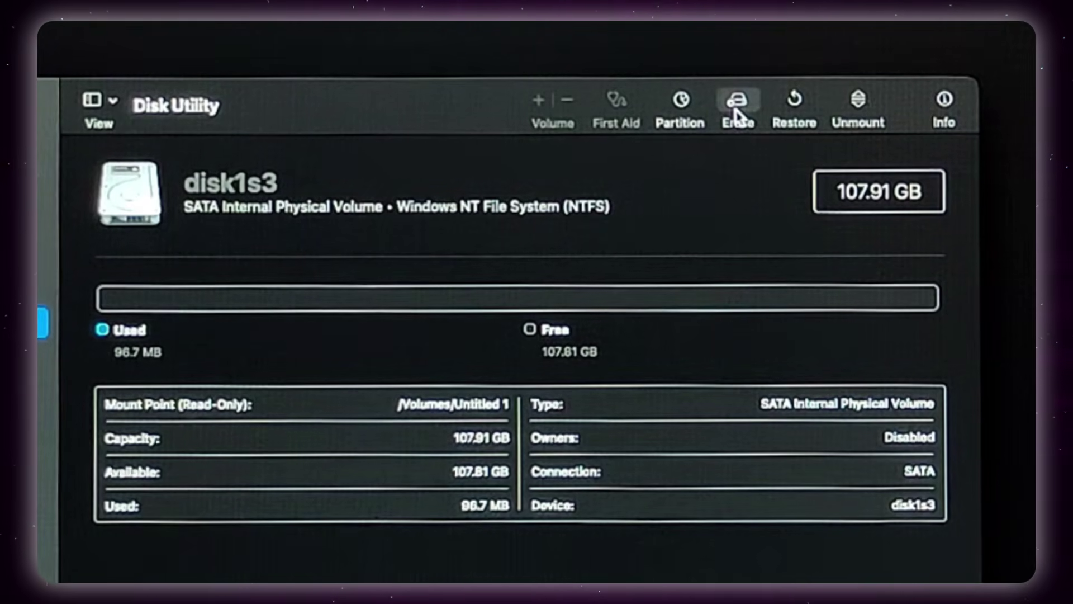
Erase disk1s3 as an APFS volume named 'Mac OS' and dismiss the summary.
left_click(736, 112)
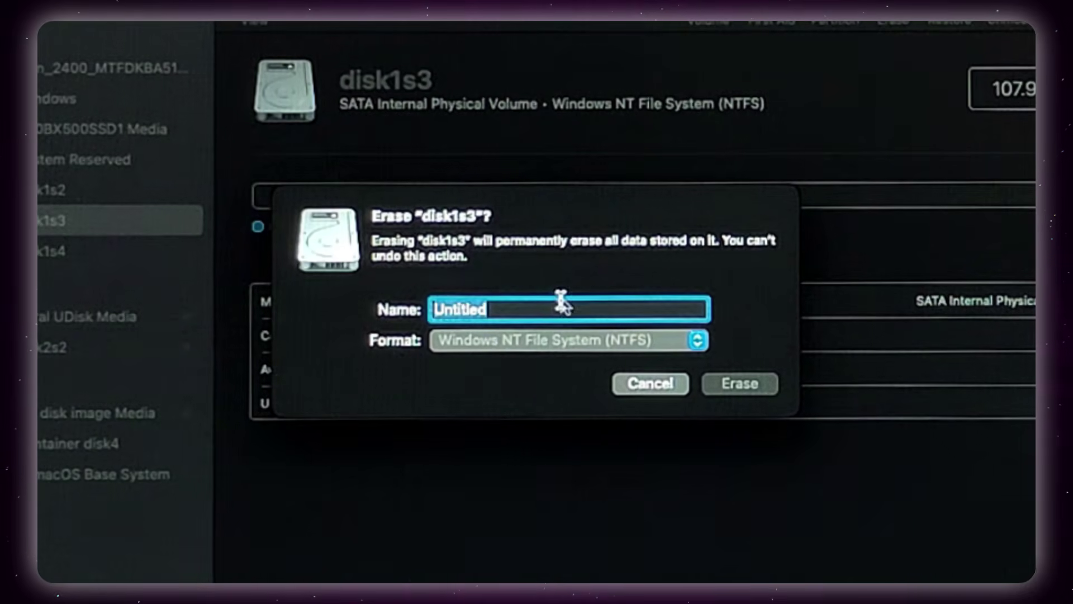
type("Mw")
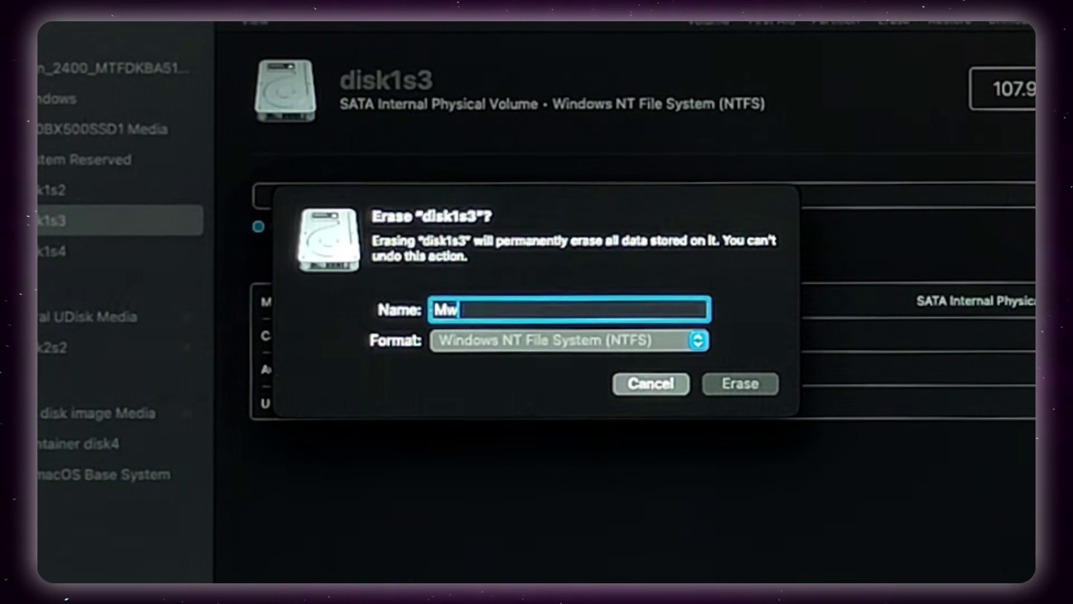
key("BackSpace")
type("ac OS")
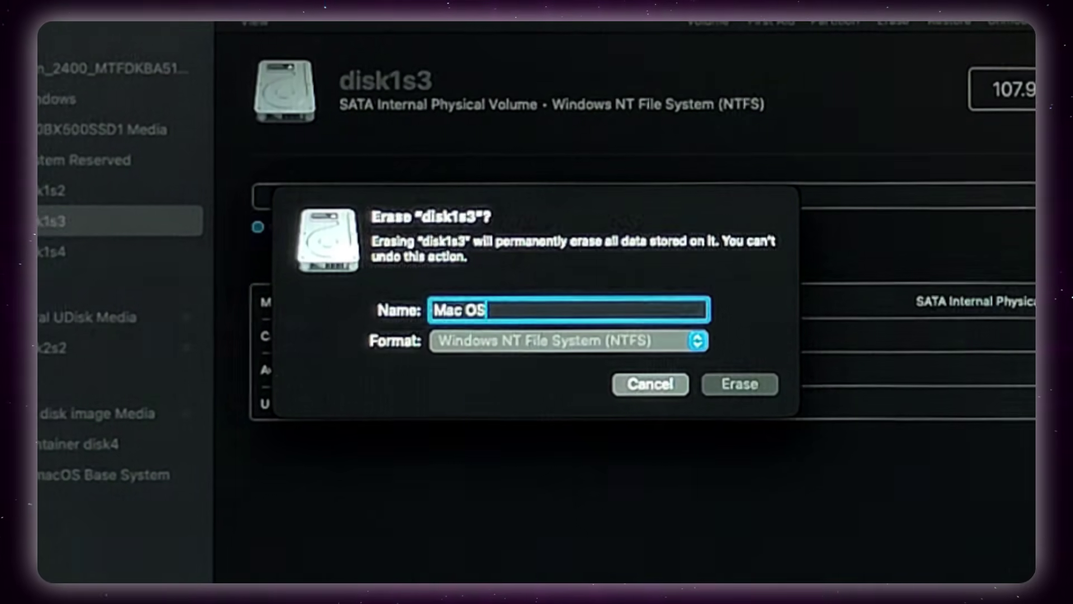
left_click(698, 351)
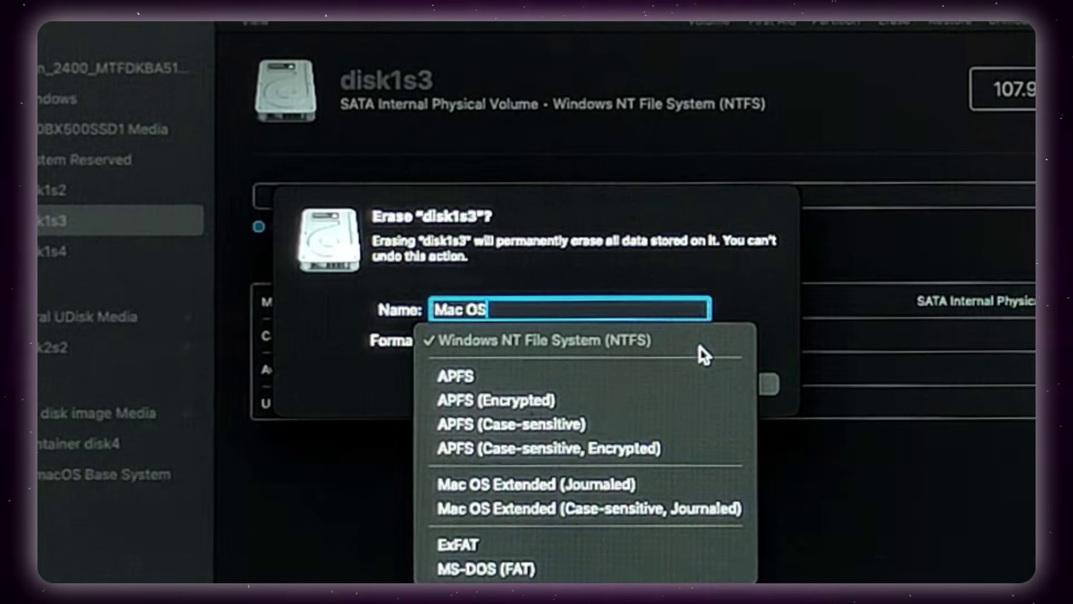
left_click(472, 378)
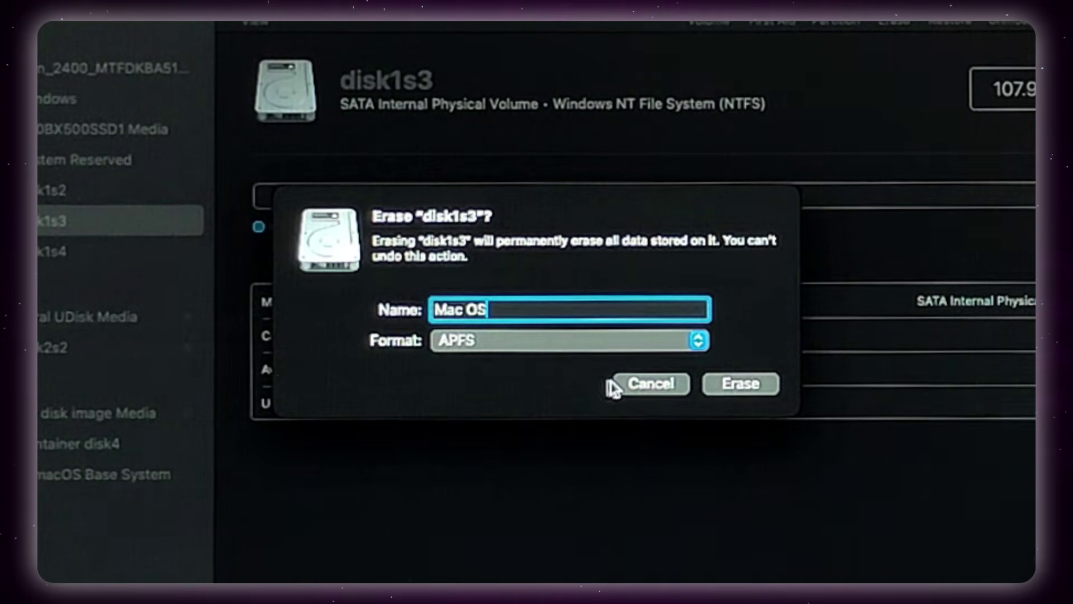
left_click(761, 384)
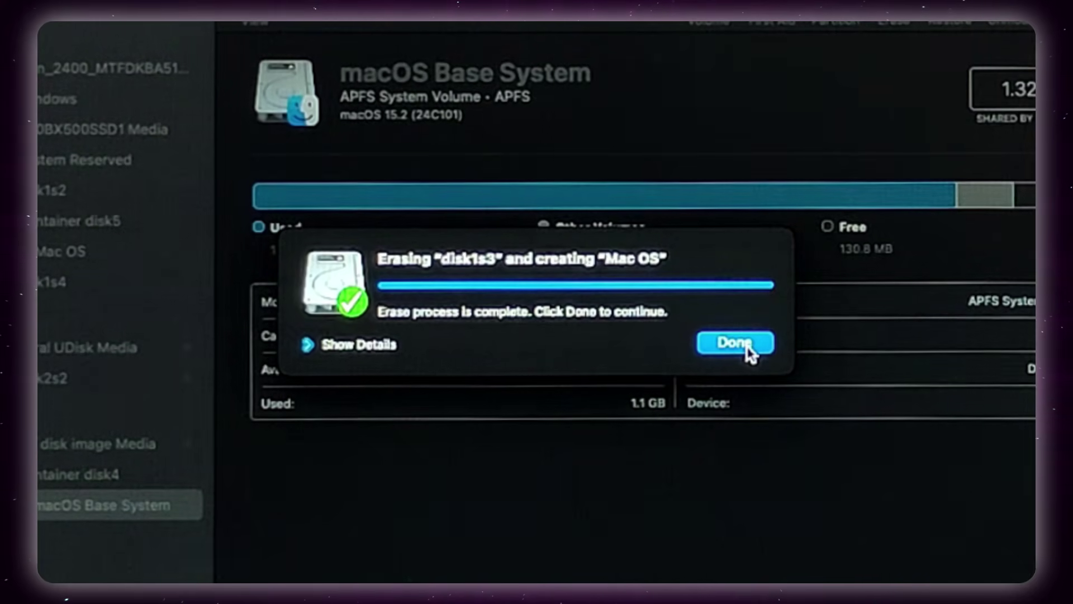
left_click(747, 351)
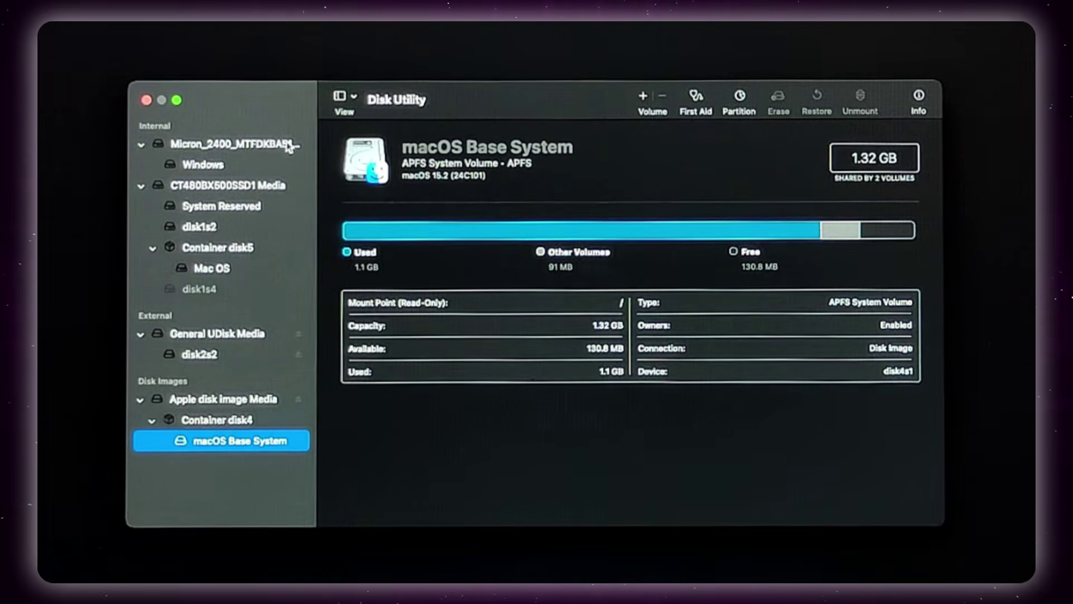
Quit Disk Utility, launch Install macOS Sequoia, agree to the license, and install onto Mac OS.
left_click(145, 101)
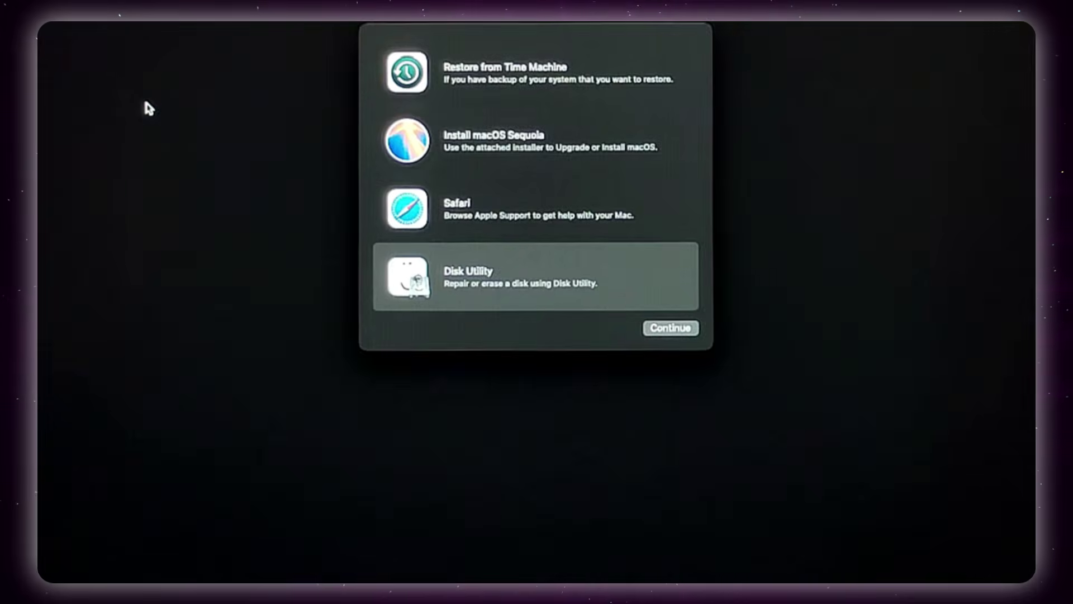
left_click(494, 261)
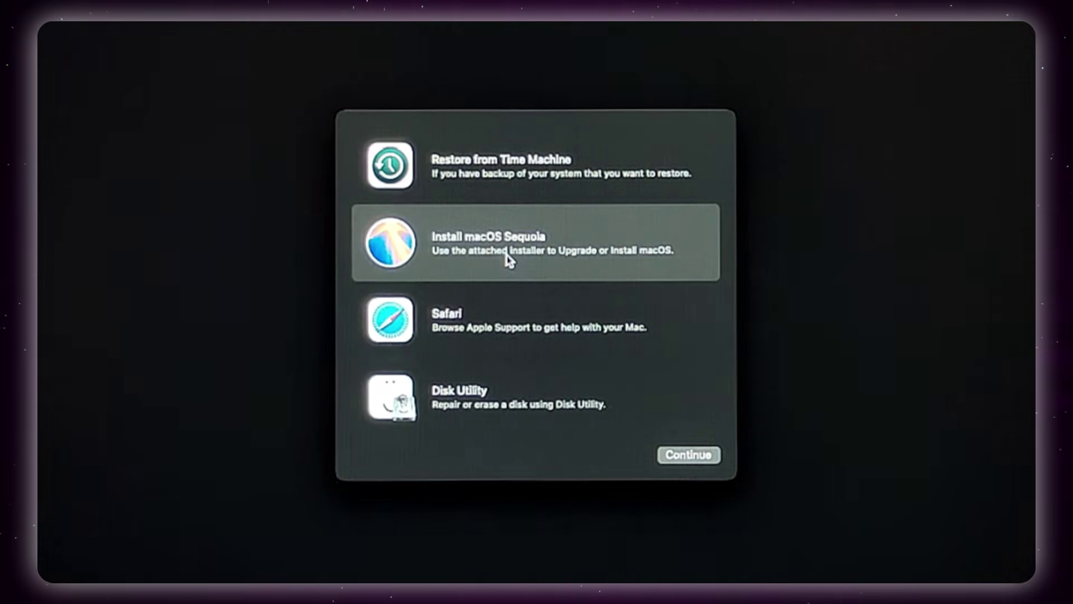
double_click(507, 258)
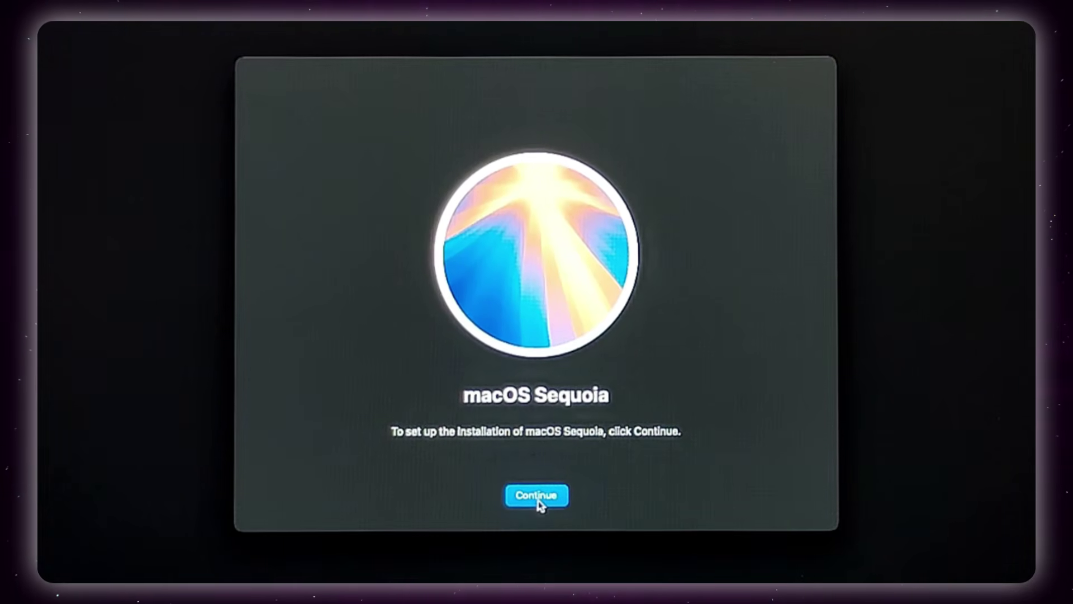
left_click(540, 500)
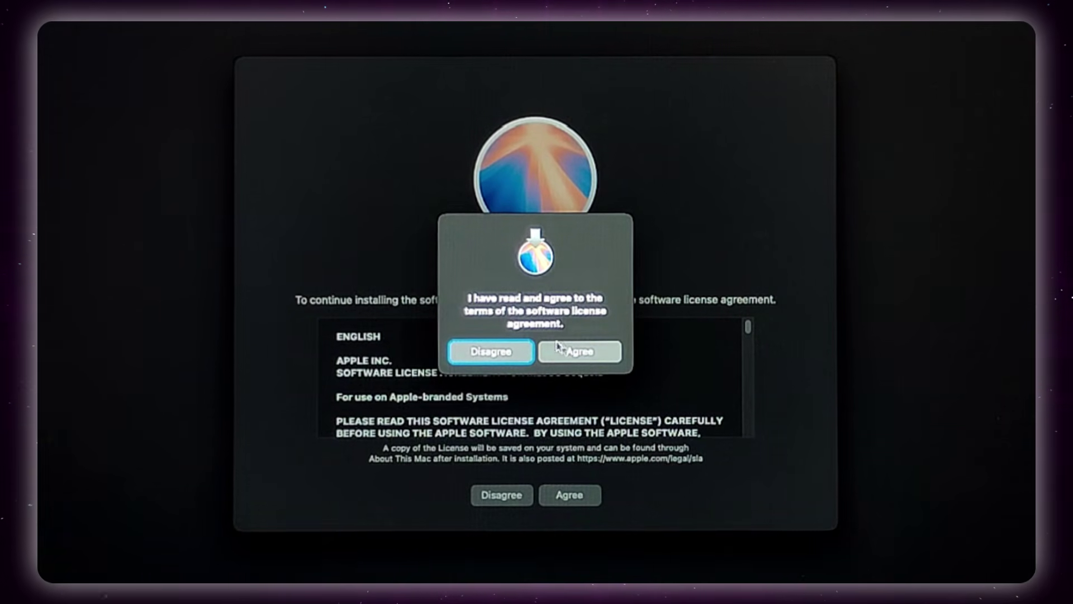
left_click(583, 354)
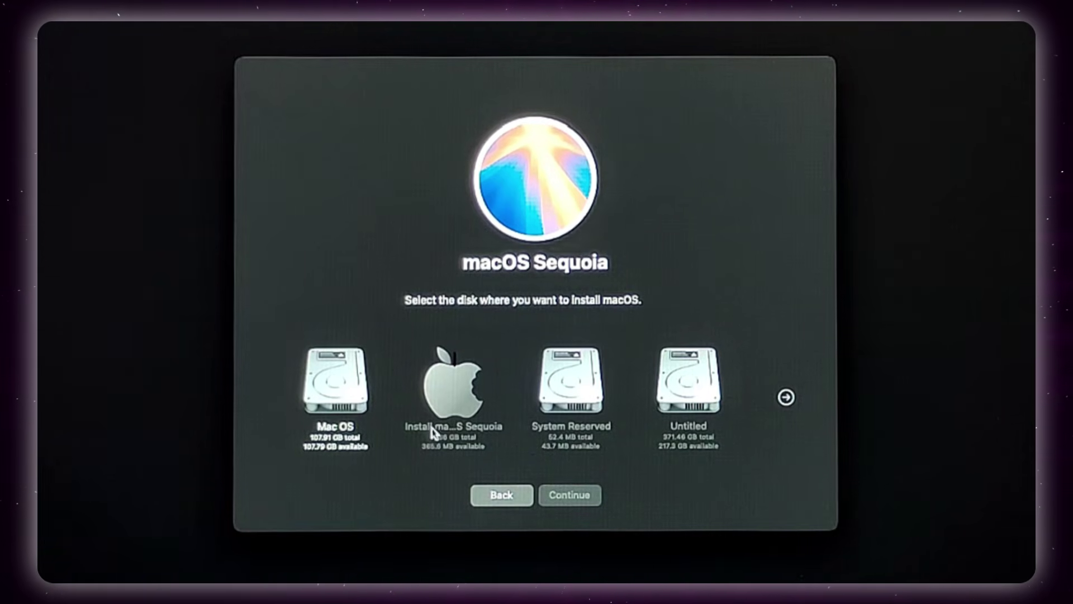
left_click(342, 407)
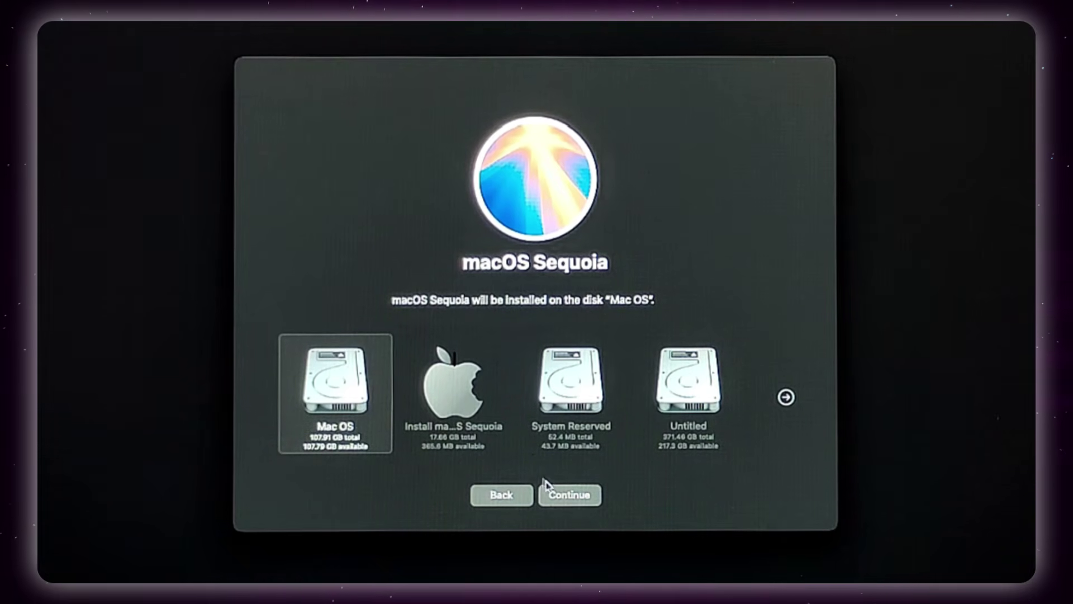
left_click(563, 498)
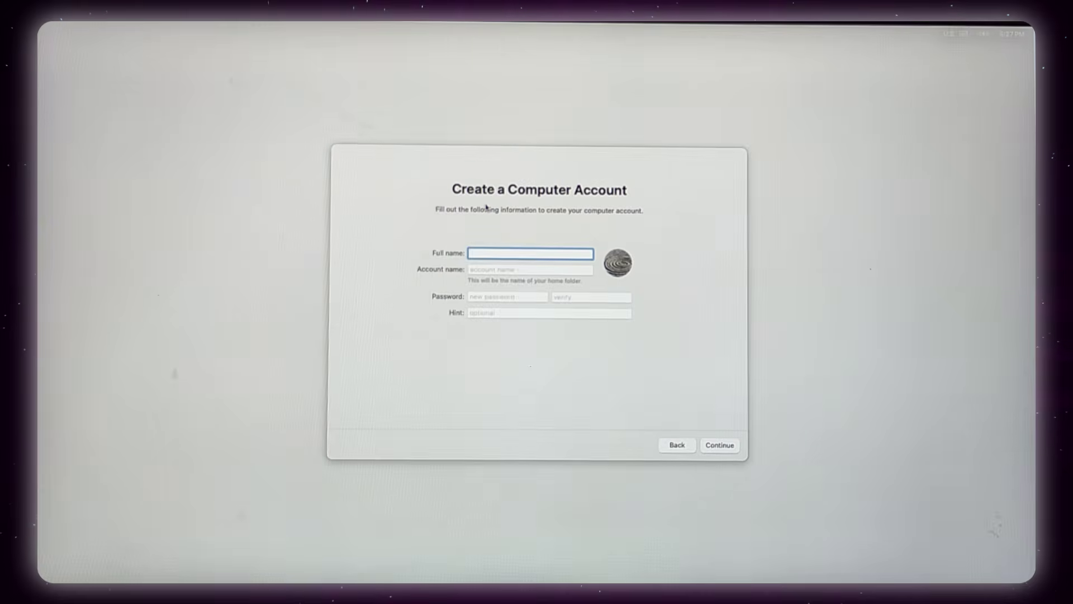
Enter 'EON' on the Create a Computer Account page.
type("EON")
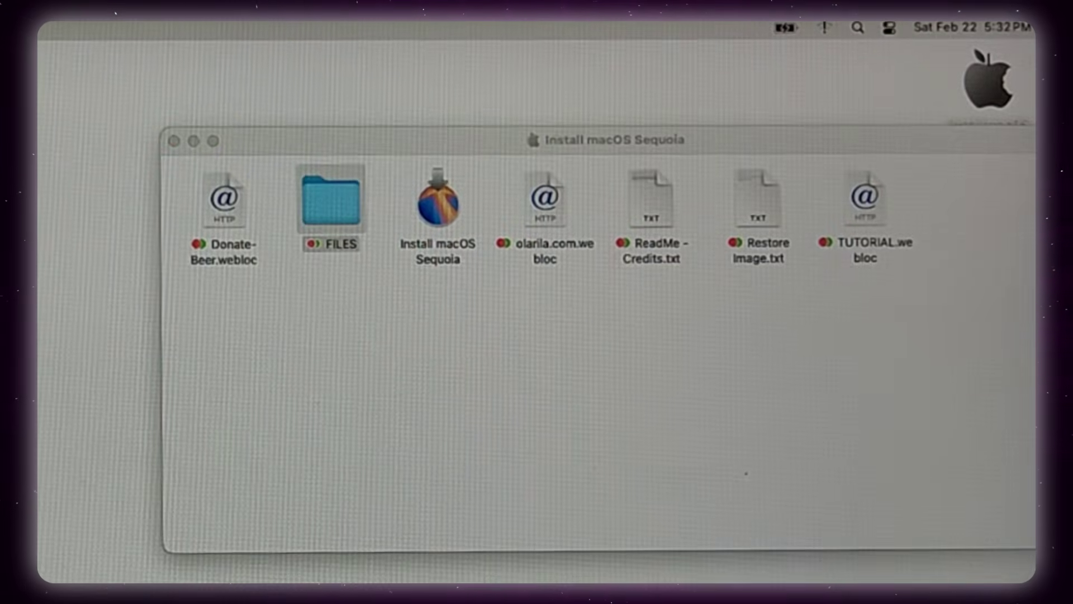
Open FILES in the Install macOS Sequoia window and start OpenCore Configurator.
double_click(338, 211)
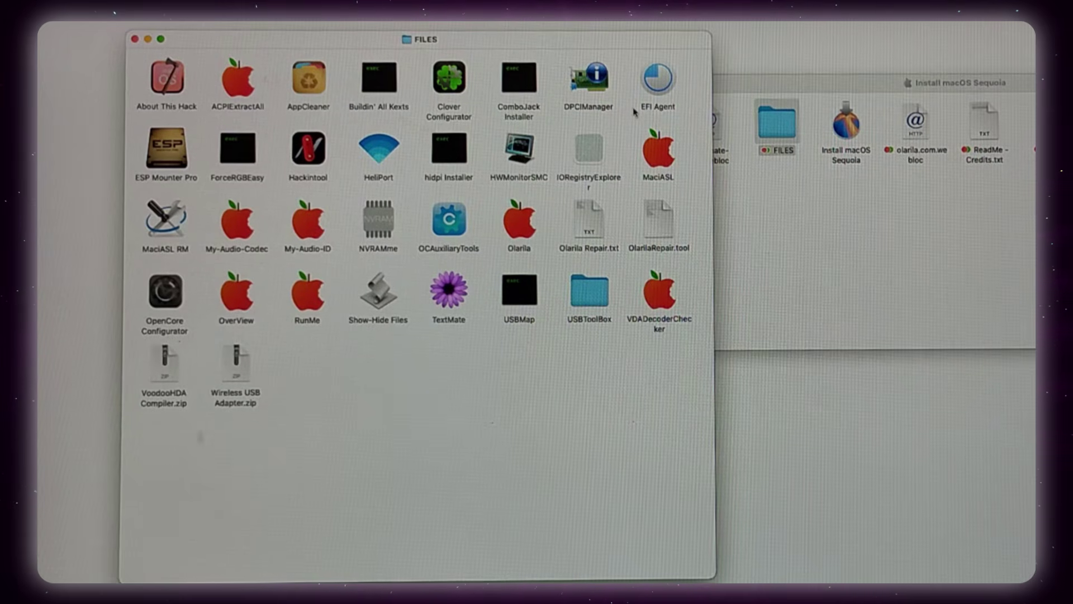
double_click(165, 290)
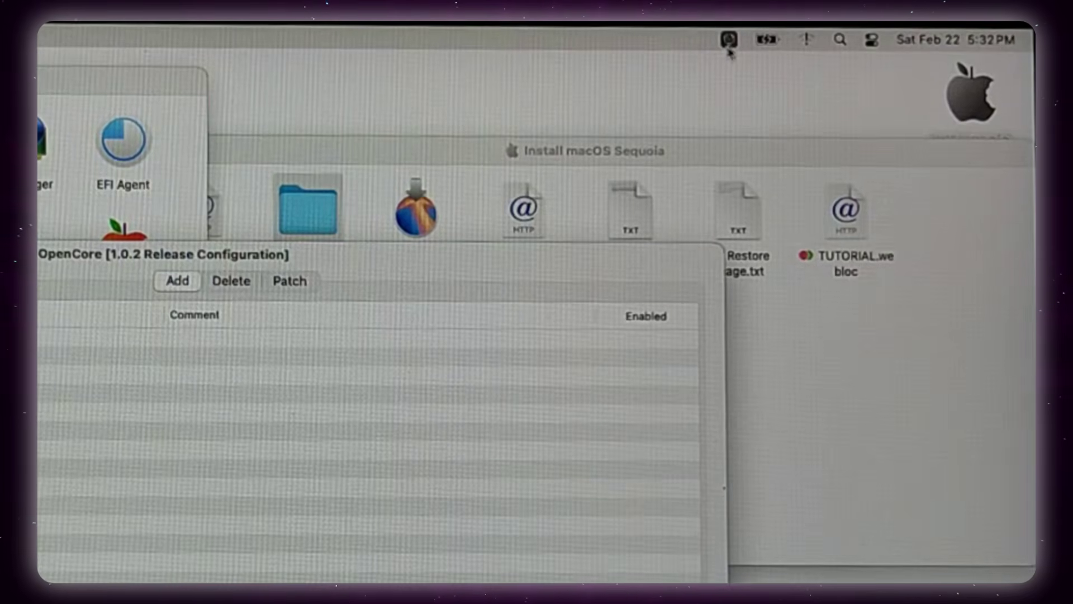
left_click(728, 40)
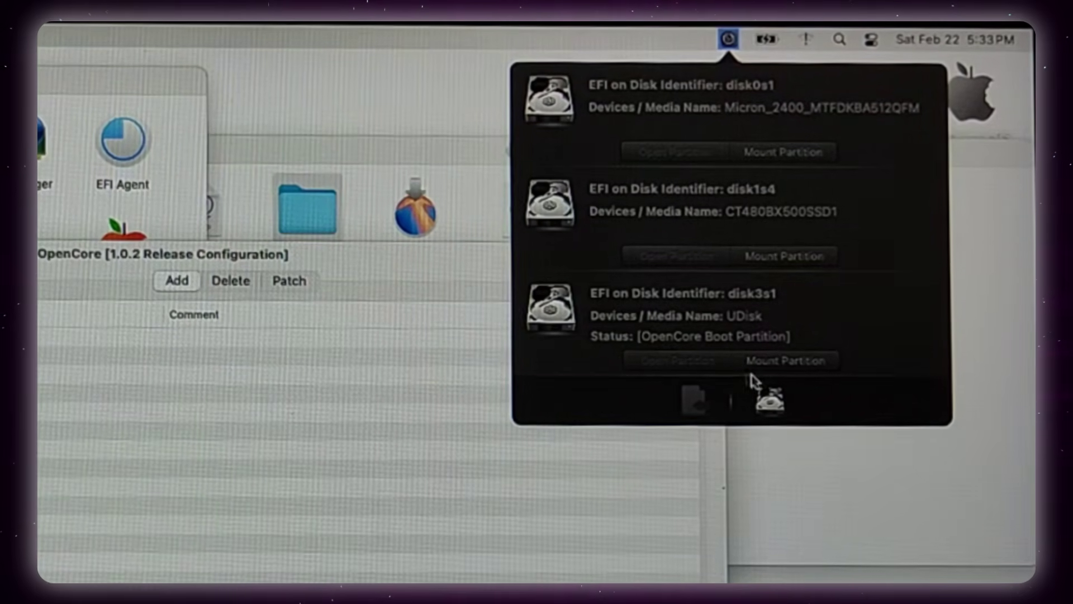
left_click(784, 257)
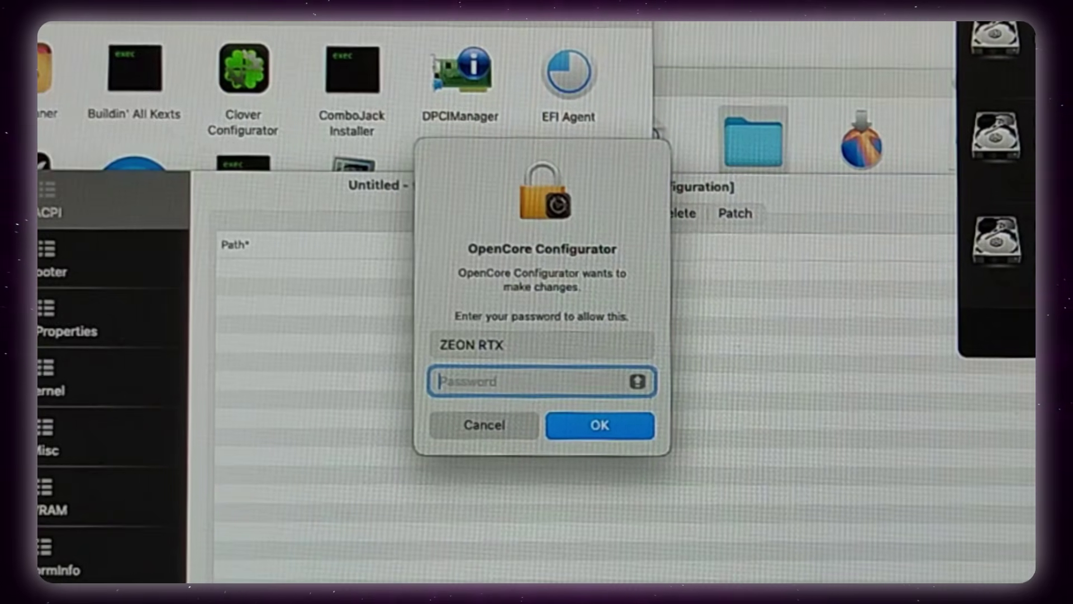
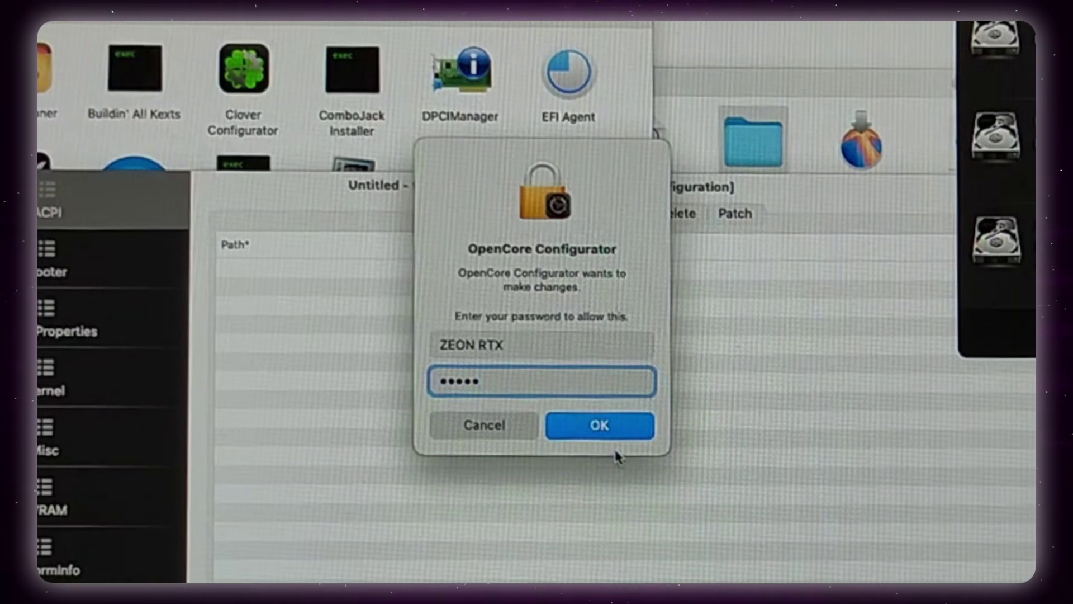
left_click(604, 428)
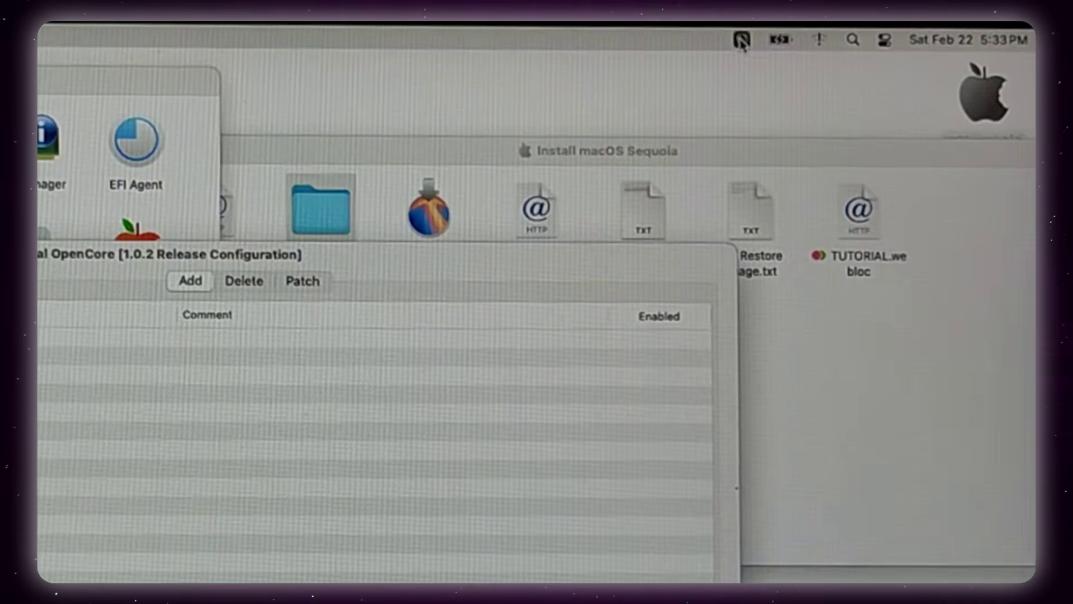
left_click(741, 40)
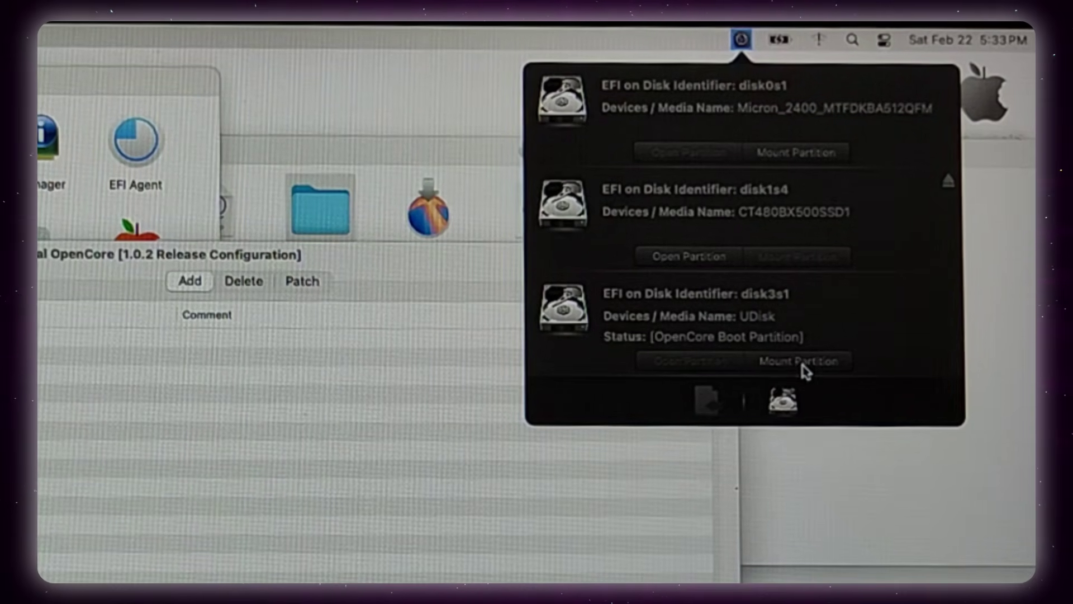
left_click(803, 371)
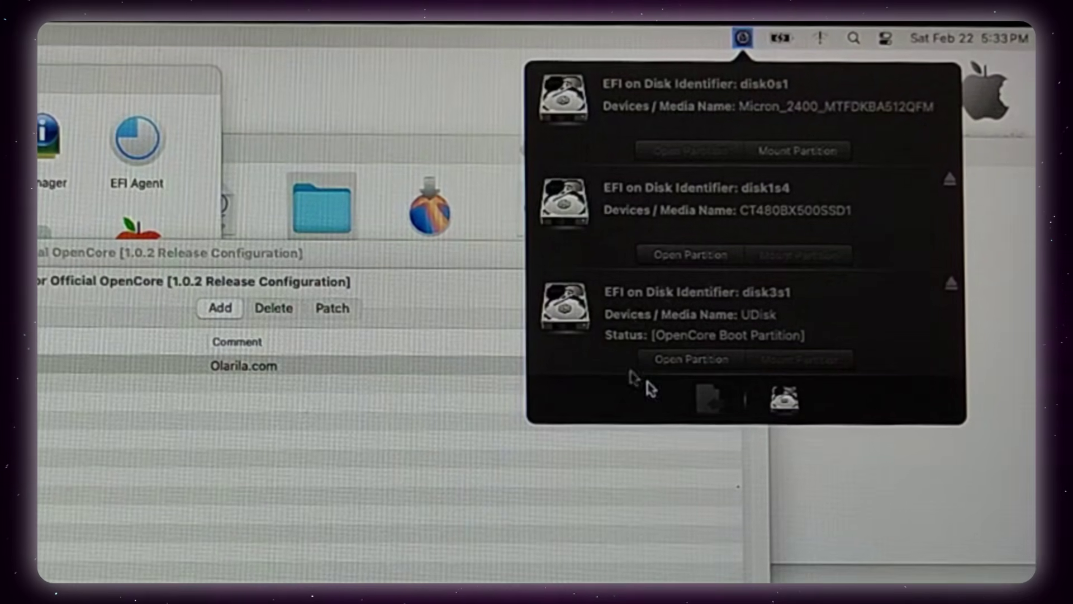
Open the USB's disk3s1 EFI partition and copy its EFI folder.
left_click(683, 362)
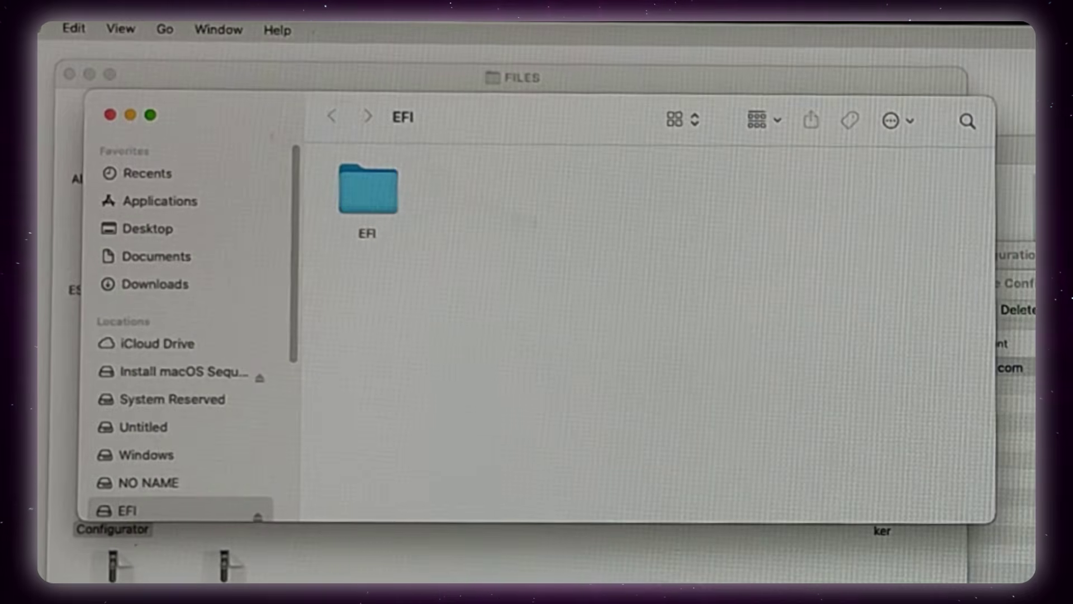
left_click_drag(428, 227, 368, 190)
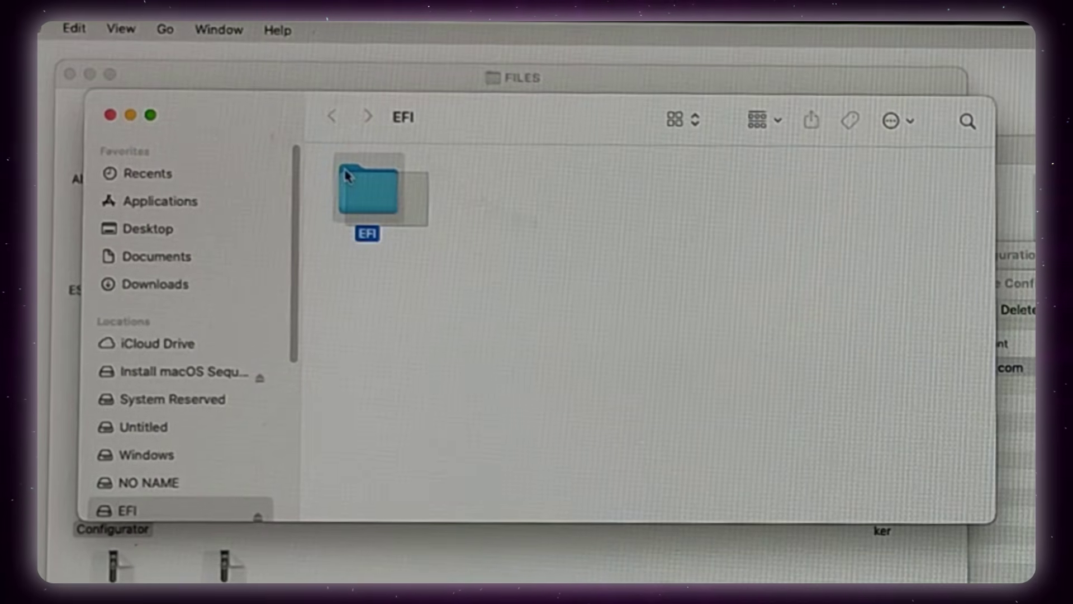
right_click(371, 198)
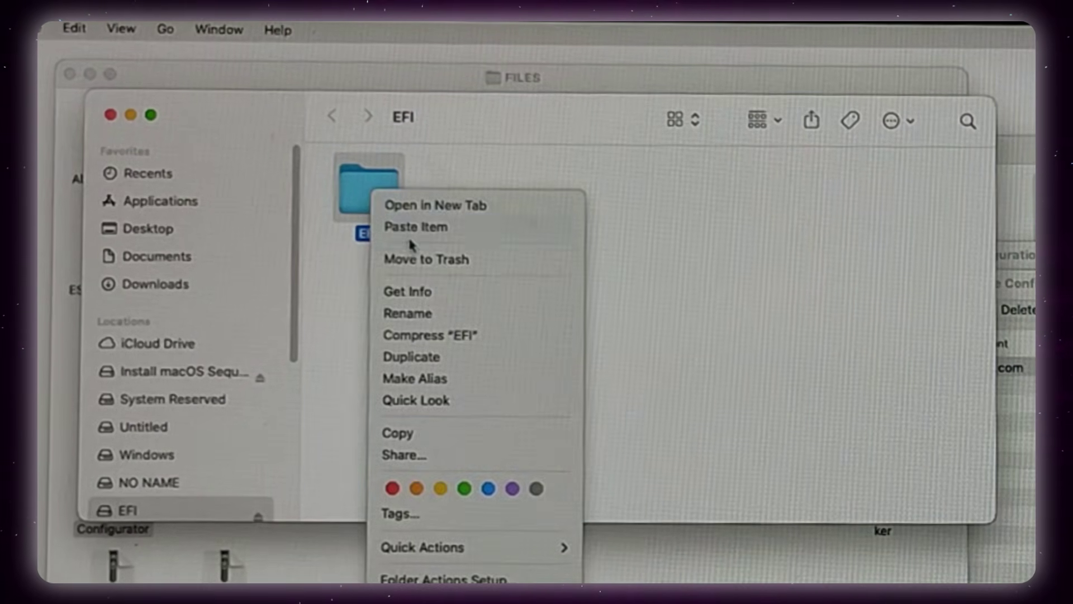
left_click(450, 384)
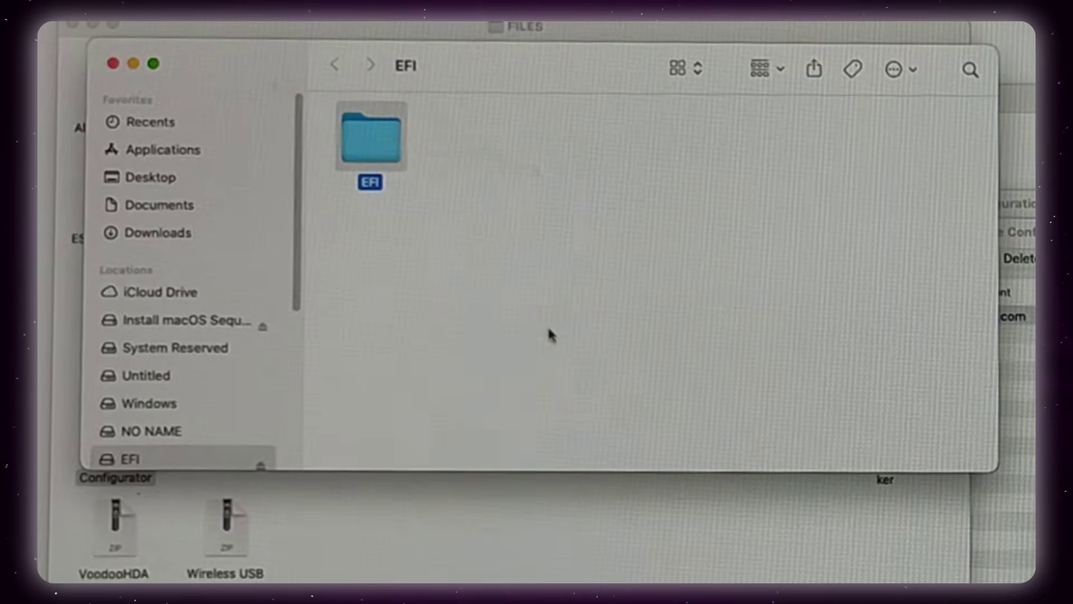
Paste the EFI folder onto the internal disk1s4 NO NAME partition, then close both windows.
left_click(742, 38)
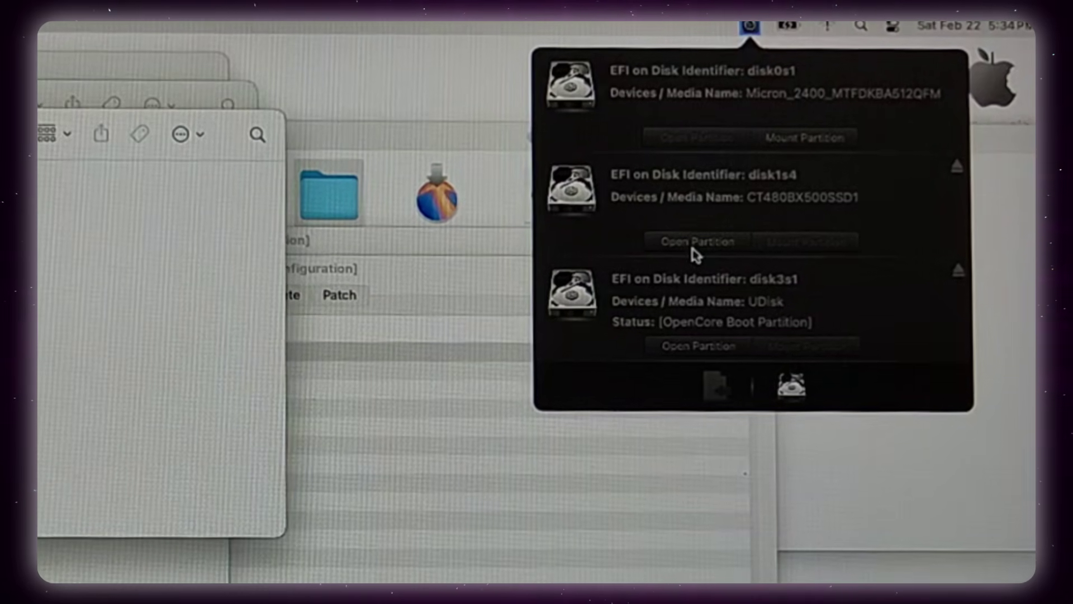
left_click(691, 248)
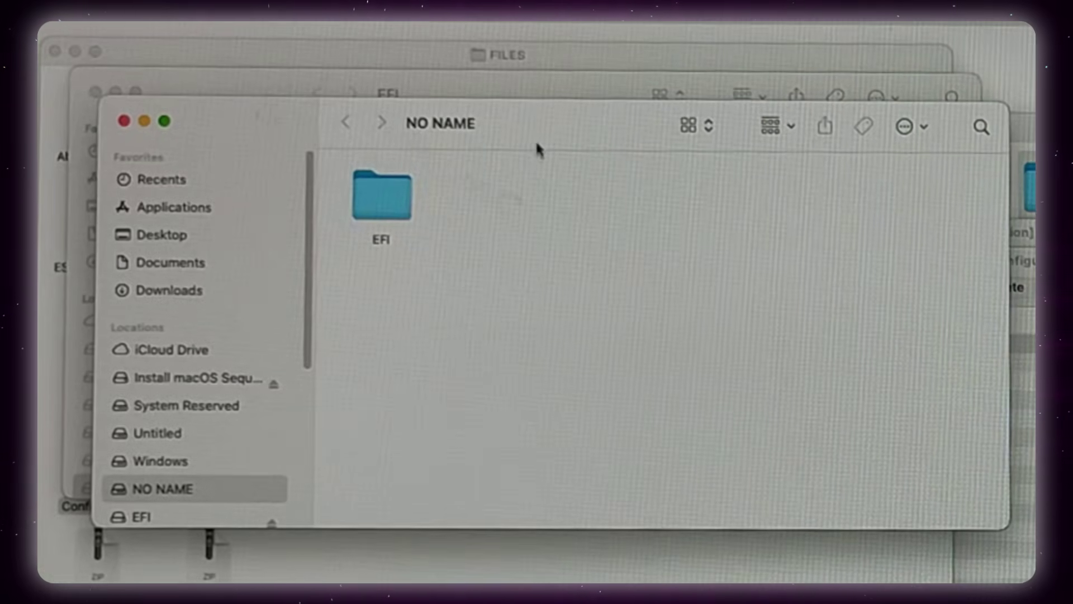
left_click_drag(536, 134, 532, 252)
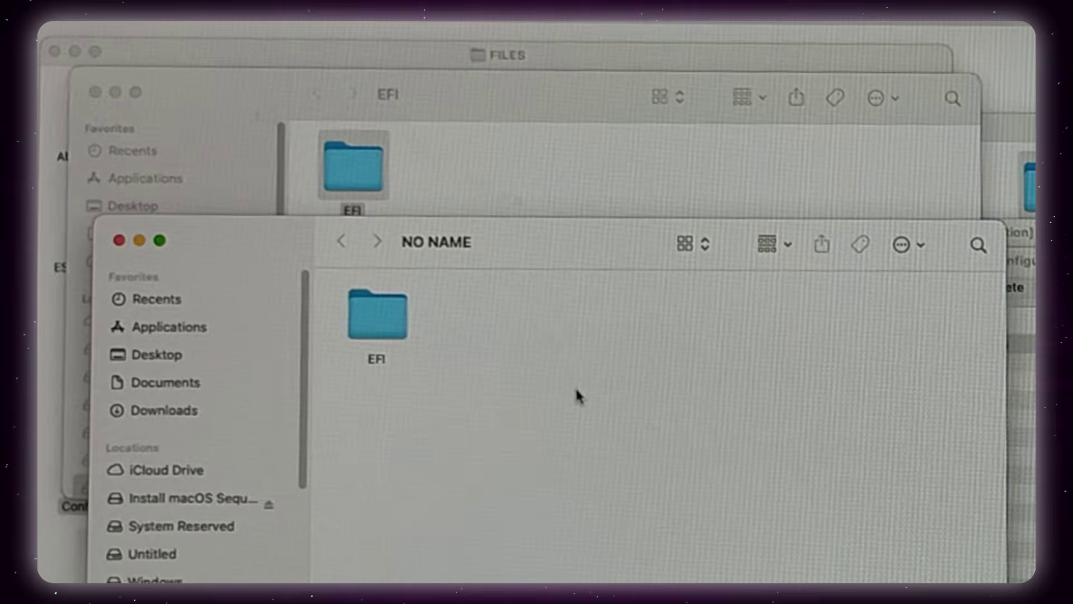
left_click(385, 316)
right_click(385, 318)
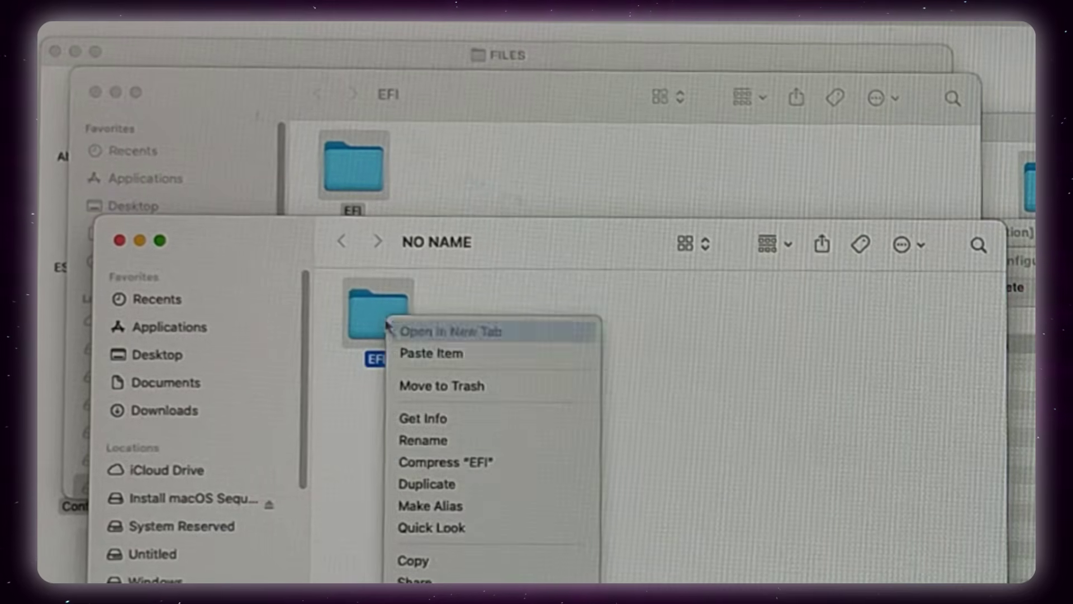
left_click(414, 361)
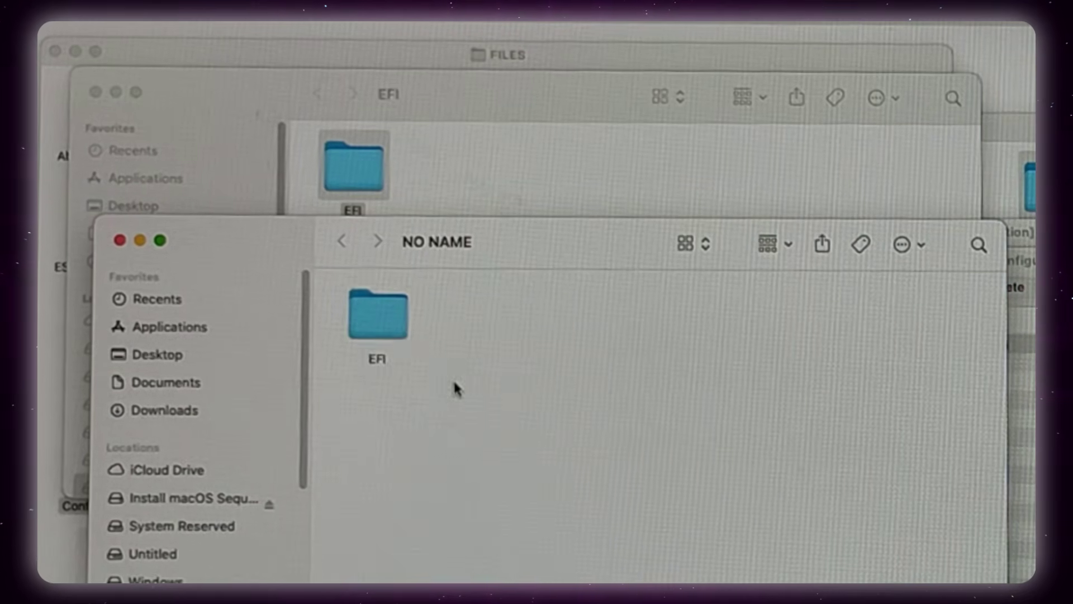
left_click(120, 241)
left_click(97, 92)
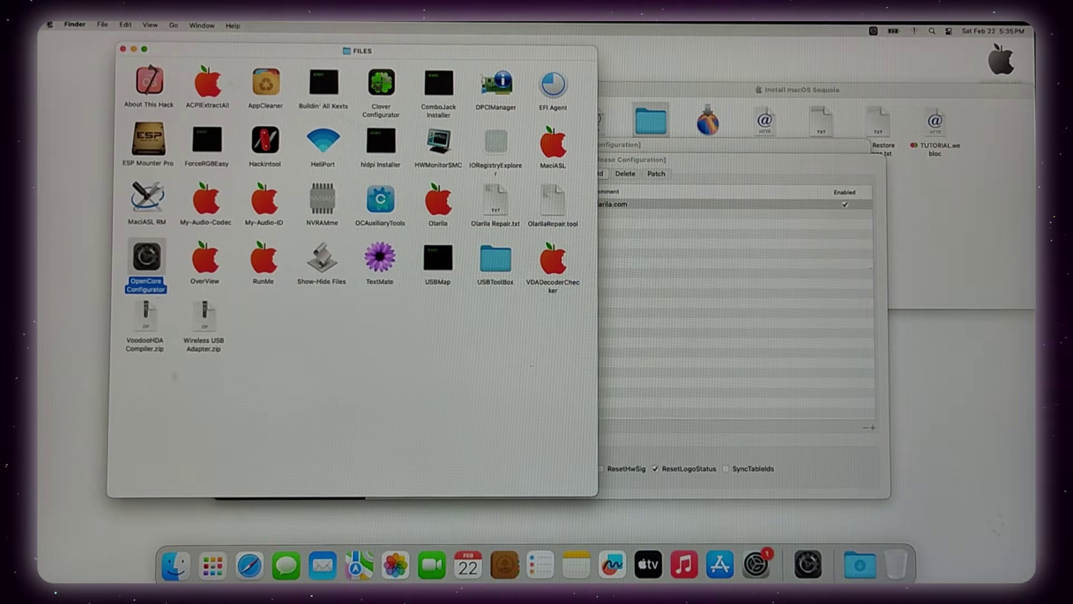
Open the Apple menu to choose Restart.
left_click(50, 25)
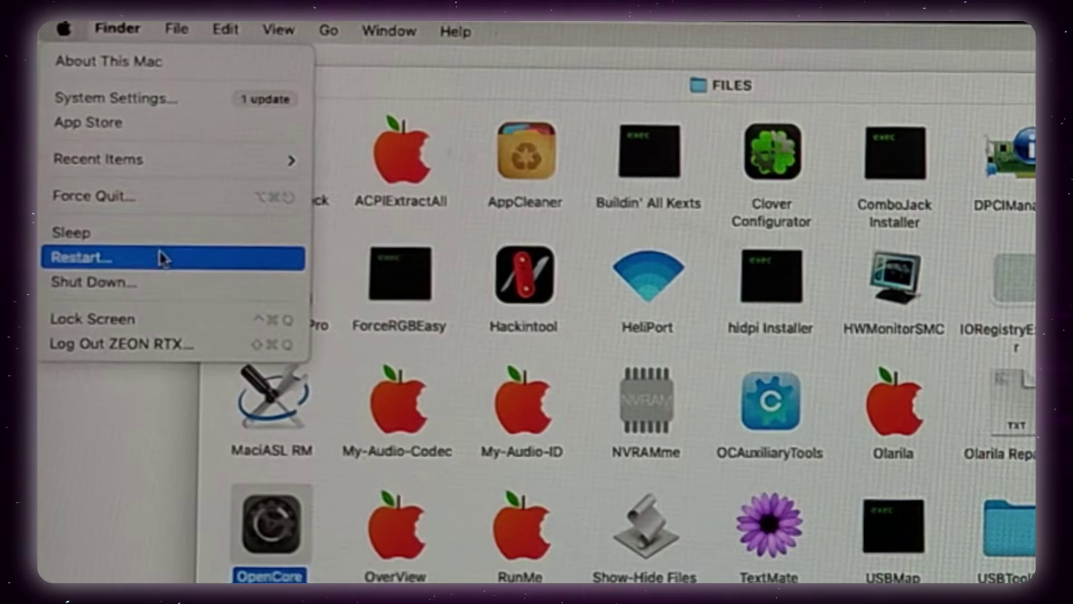